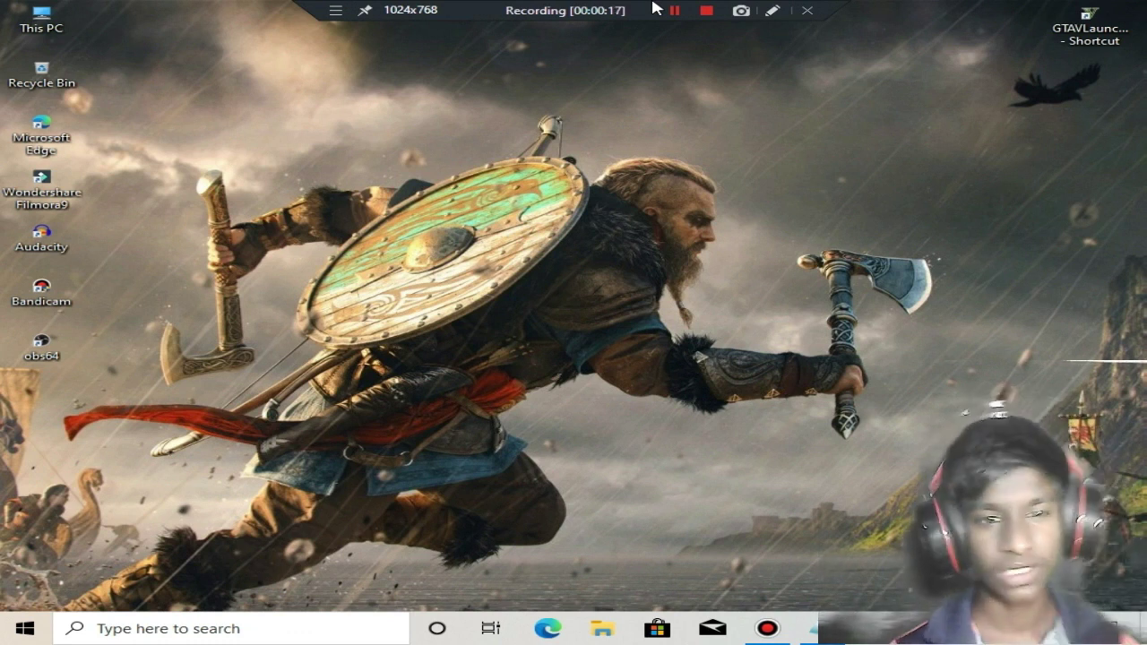
right_click(407, 218)
left_click(466, 267)
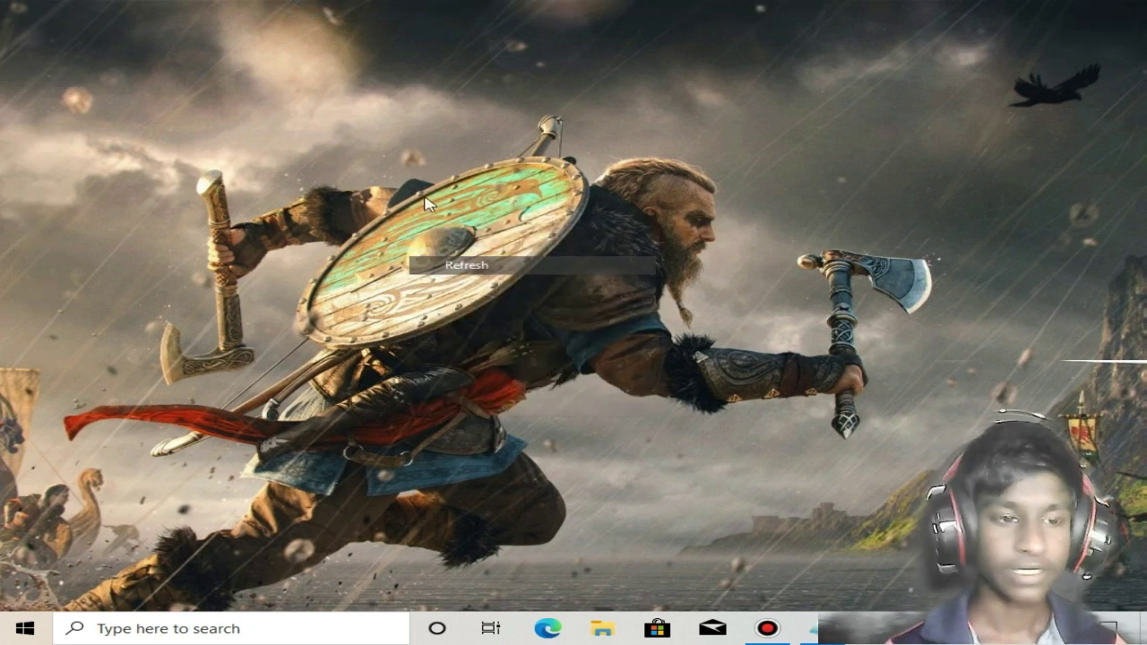
right_click(408, 150)
left_click(480, 197)
right_click(479, 188)
left_click(560, 240)
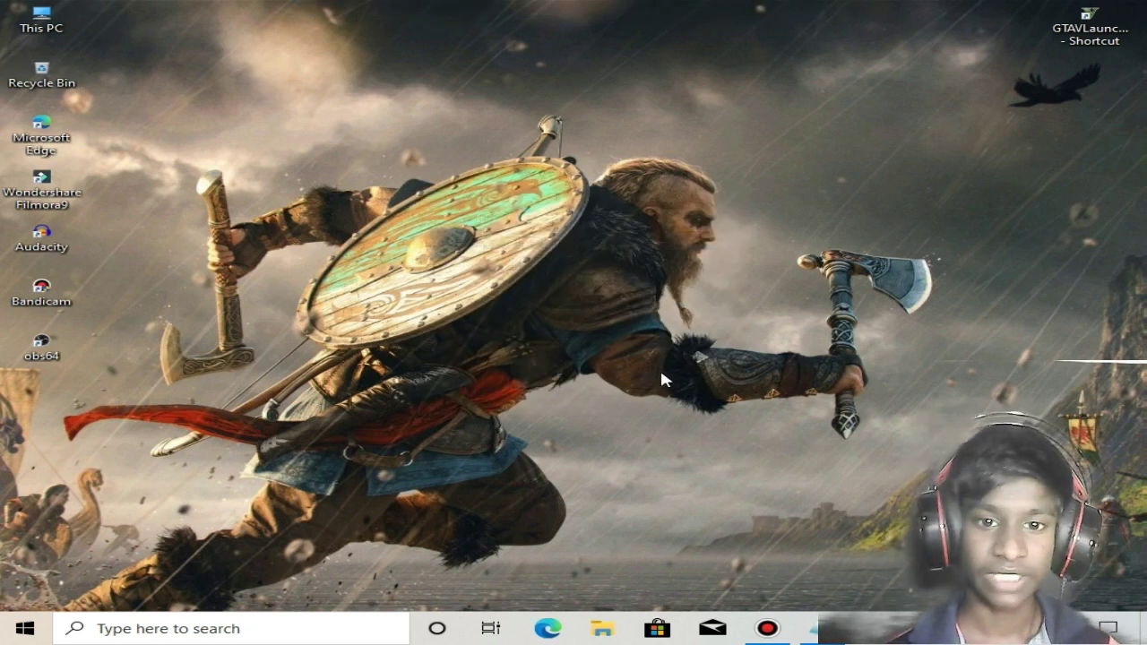
right_click(617, 199)
left_click(655, 252)
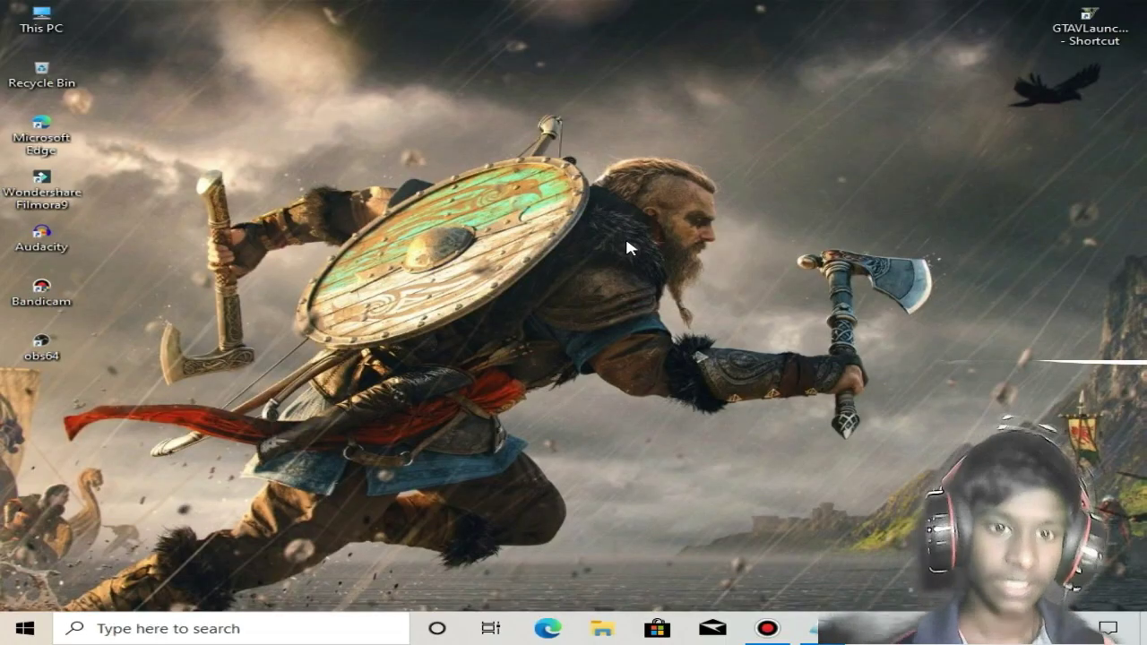
right_click(534, 202)
left_click(584, 254)
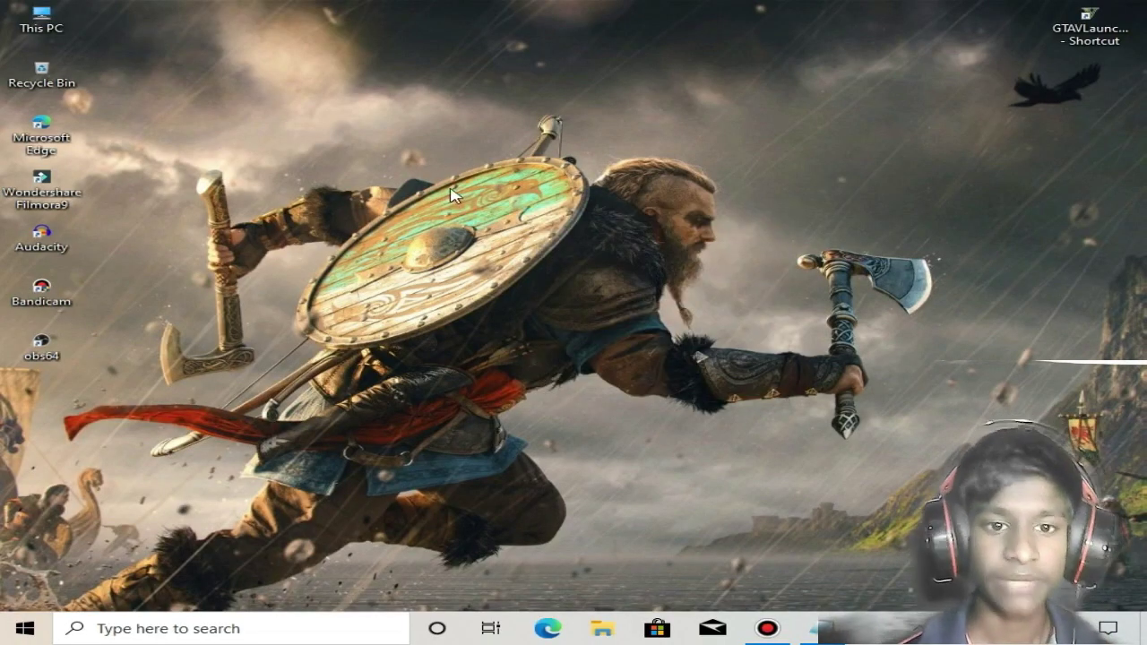
right_click(452, 195)
left_click(535, 237)
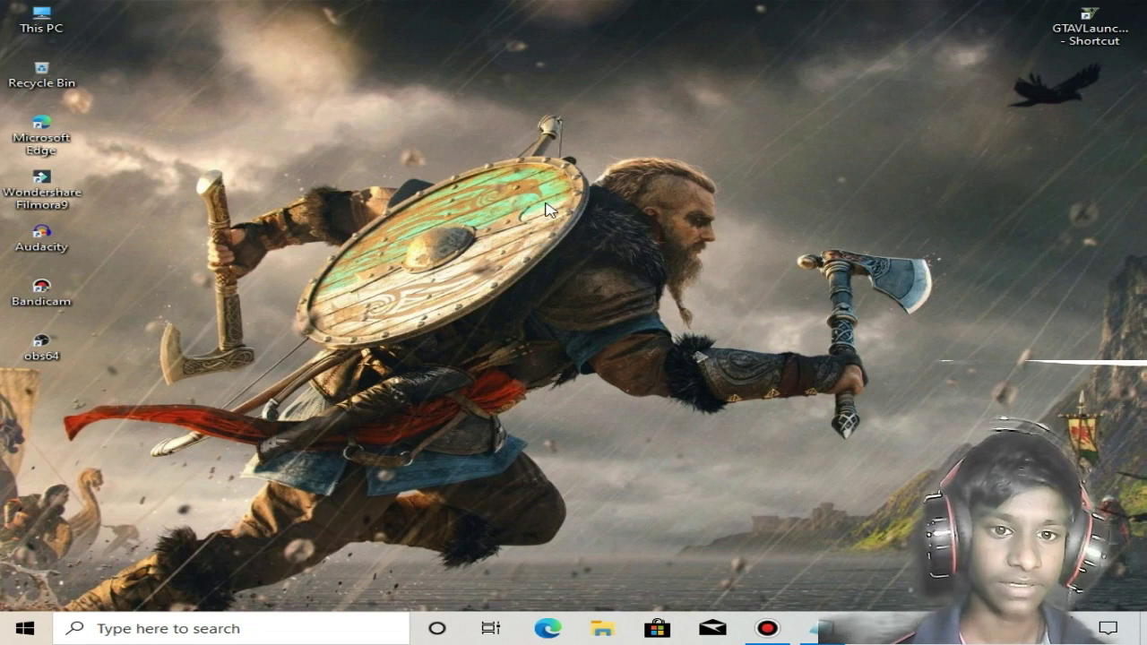
right_click(530, 181)
left_click(572, 230)
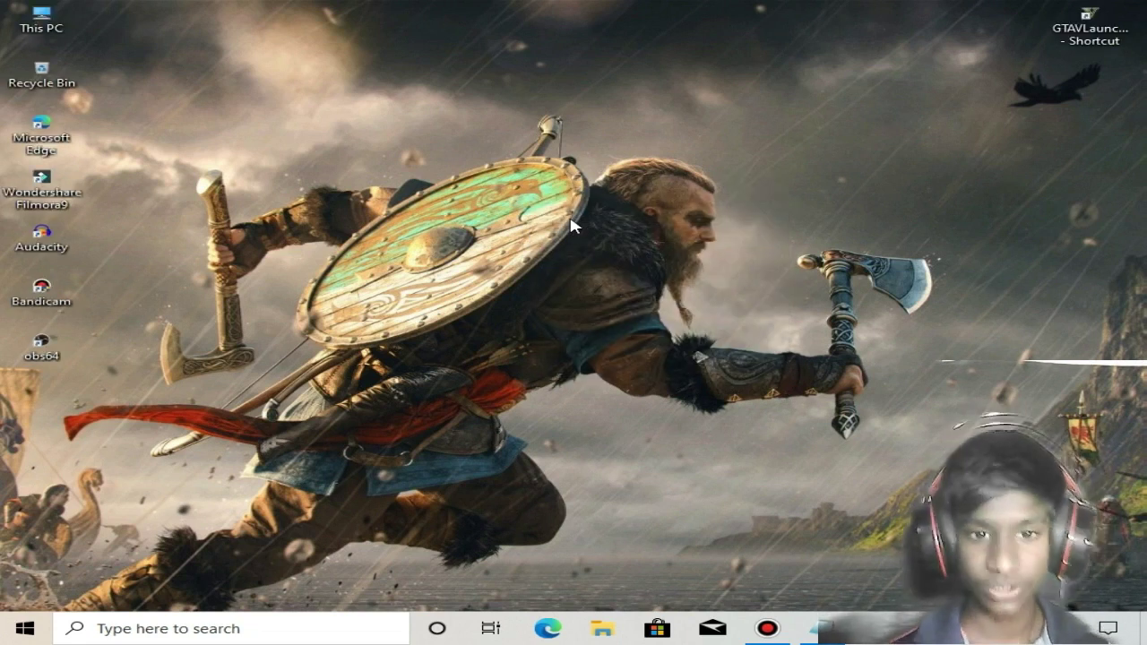
right_click(417, 138)
left_click(499, 189)
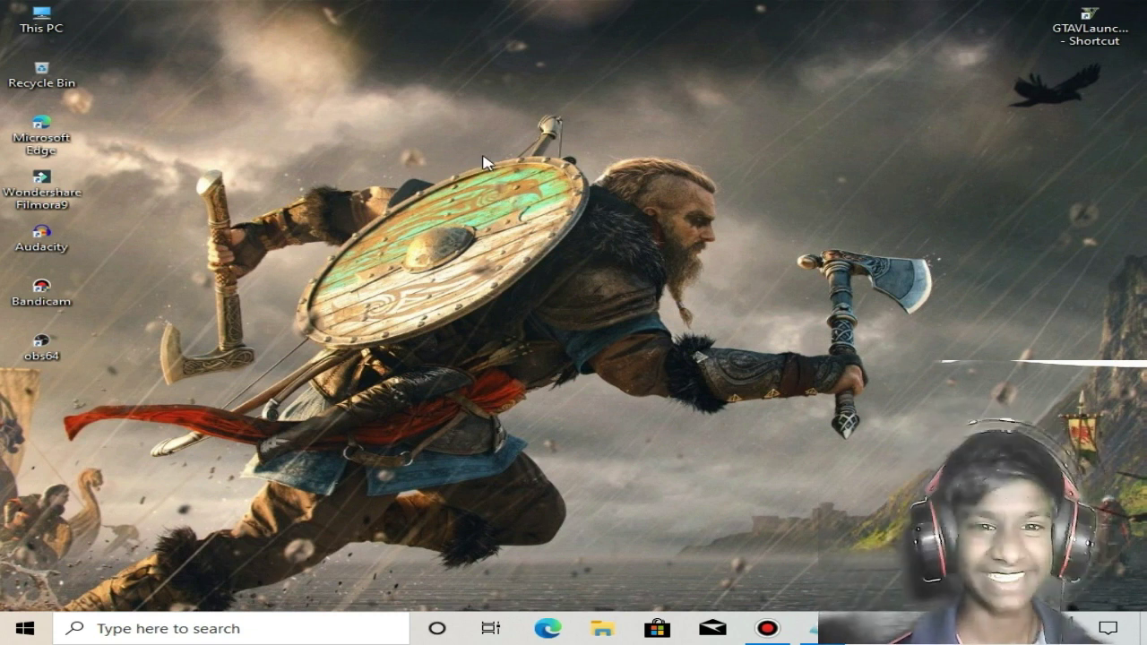
right_click(482, 158)
left_click(556, 203)
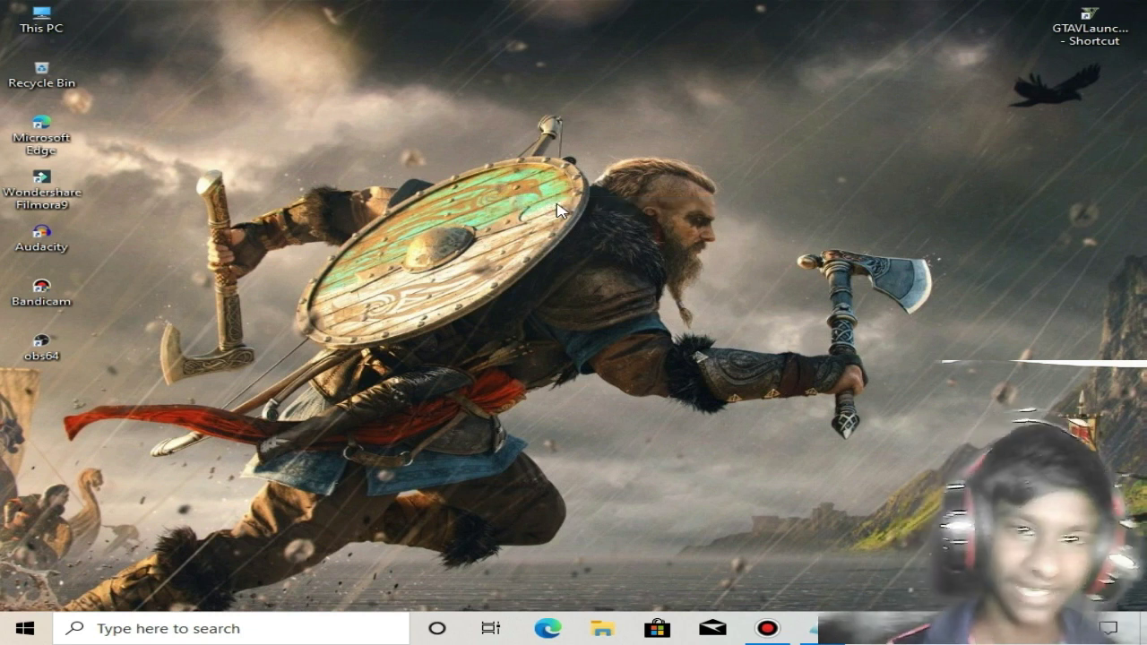
left_click(821, 626)
left_click(742, 97)
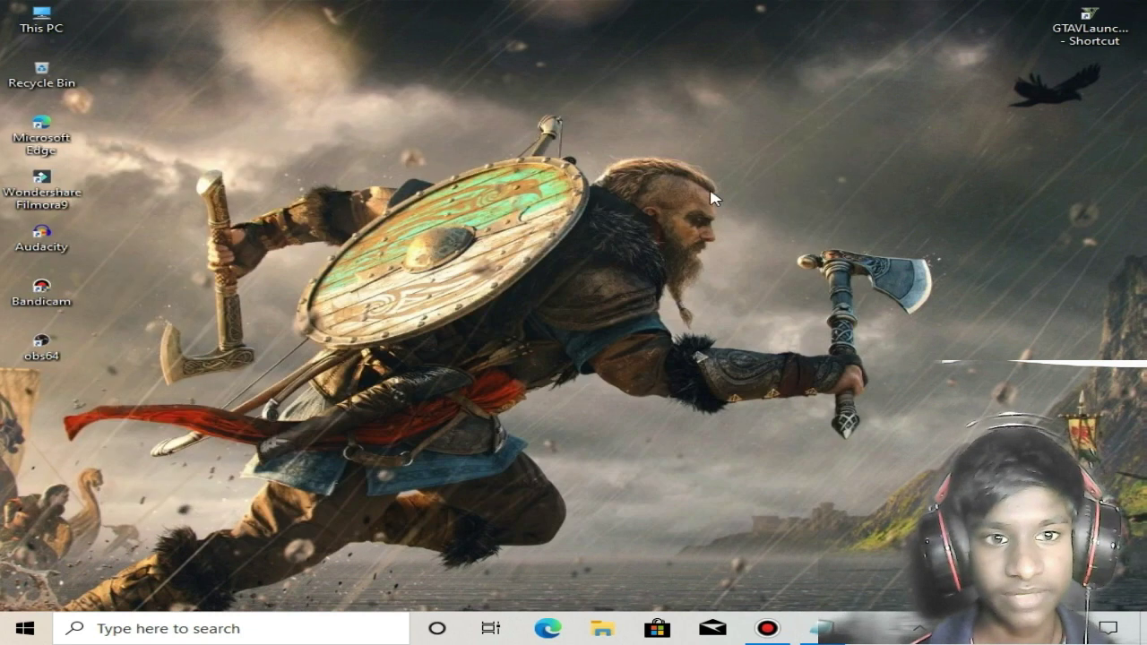
right_click(471, 92)
left_click(501, 129)
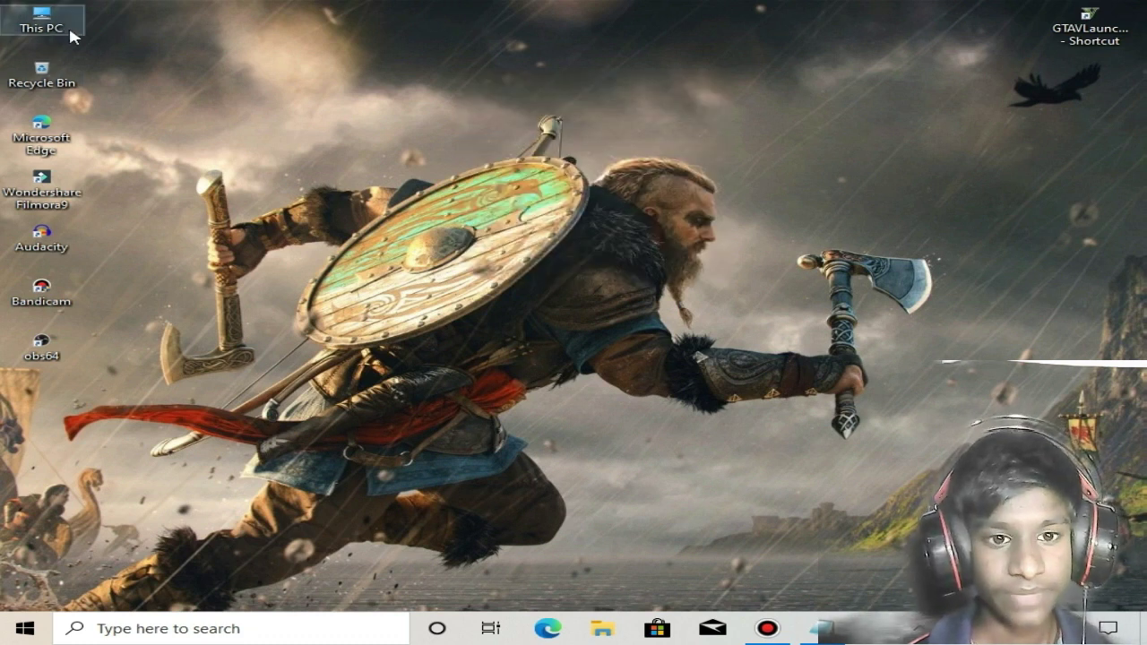
double_click(70, 34)
left_click(972, 28)
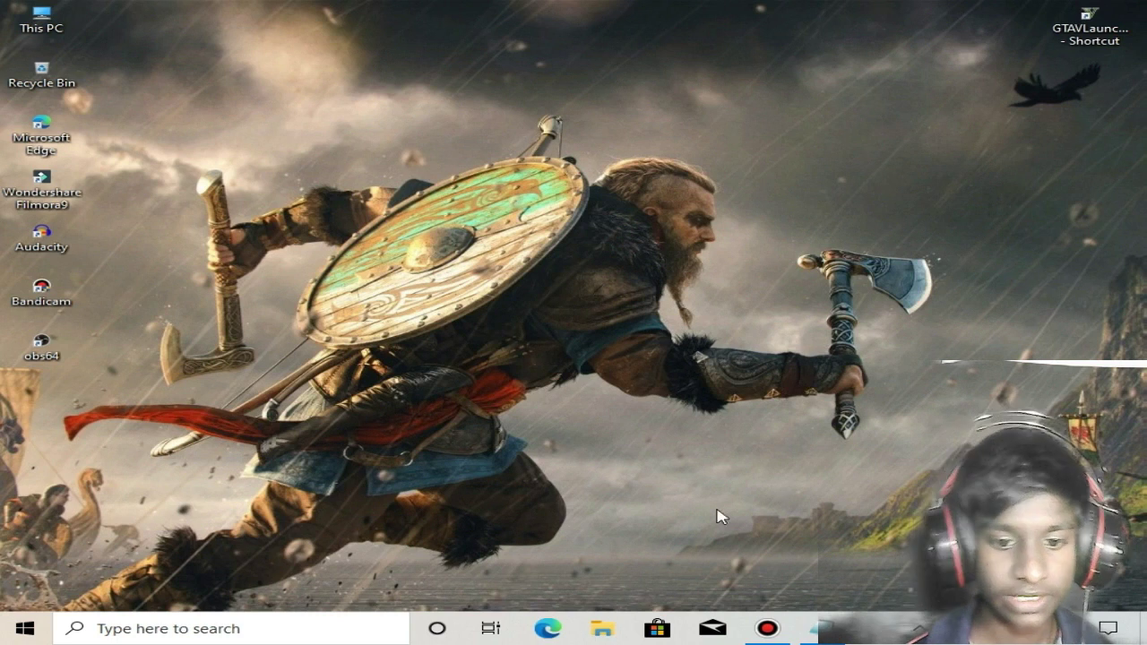
Open Microsoft Edge and copy the full download page link from the Notepad note
left_click(548, 629)
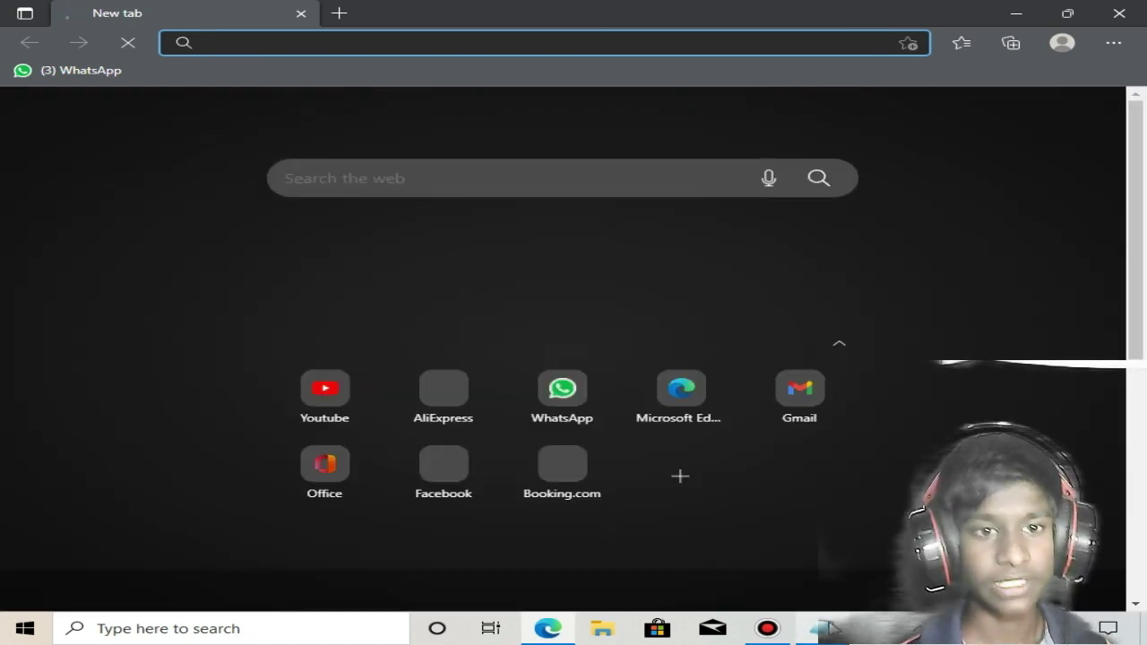
left_click(822, 628)
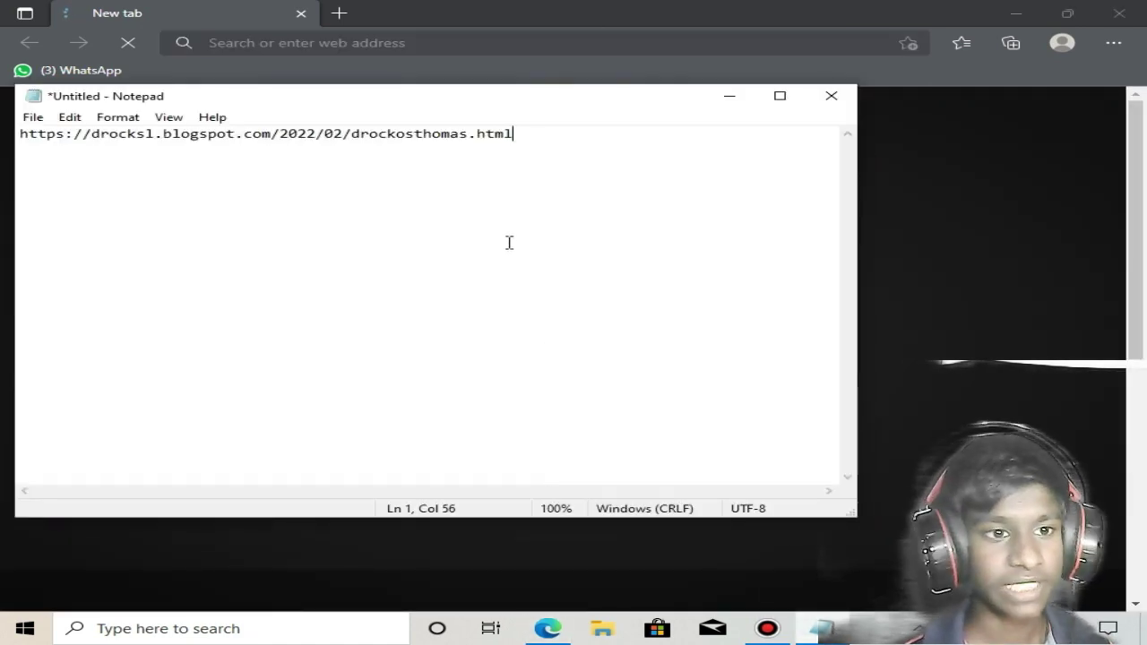
left_click_drag(513, 134, 20, 134)
right_click(176, 133)
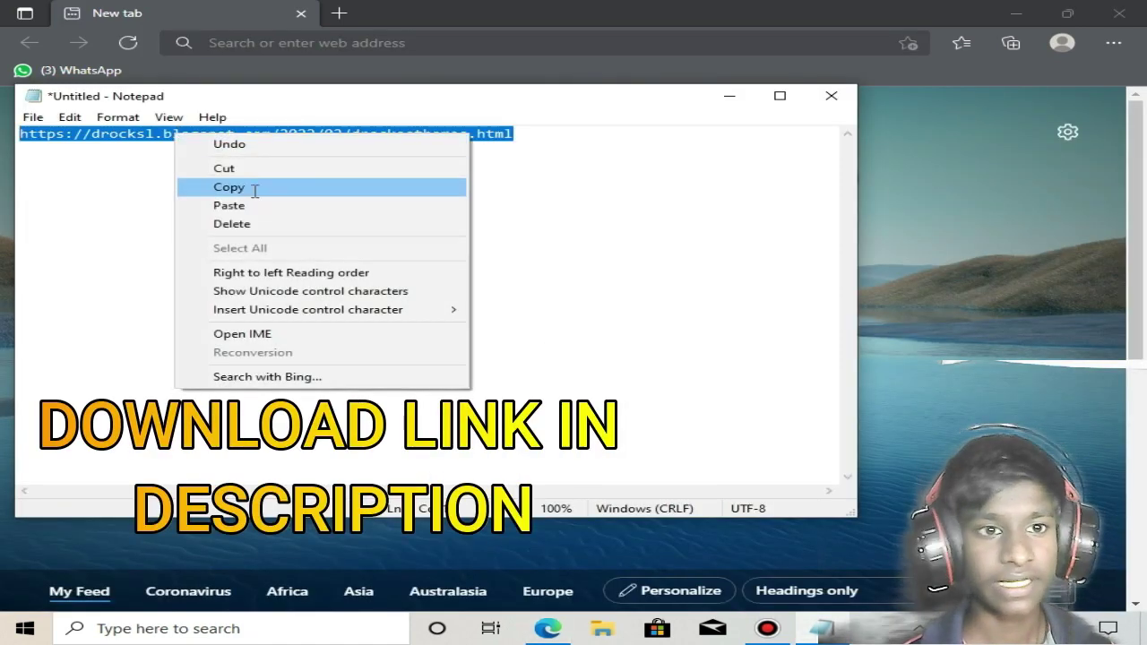
left_click(229, 188)
left_click(730, 96)
left_click(268, 43)
key("ctrl+v")
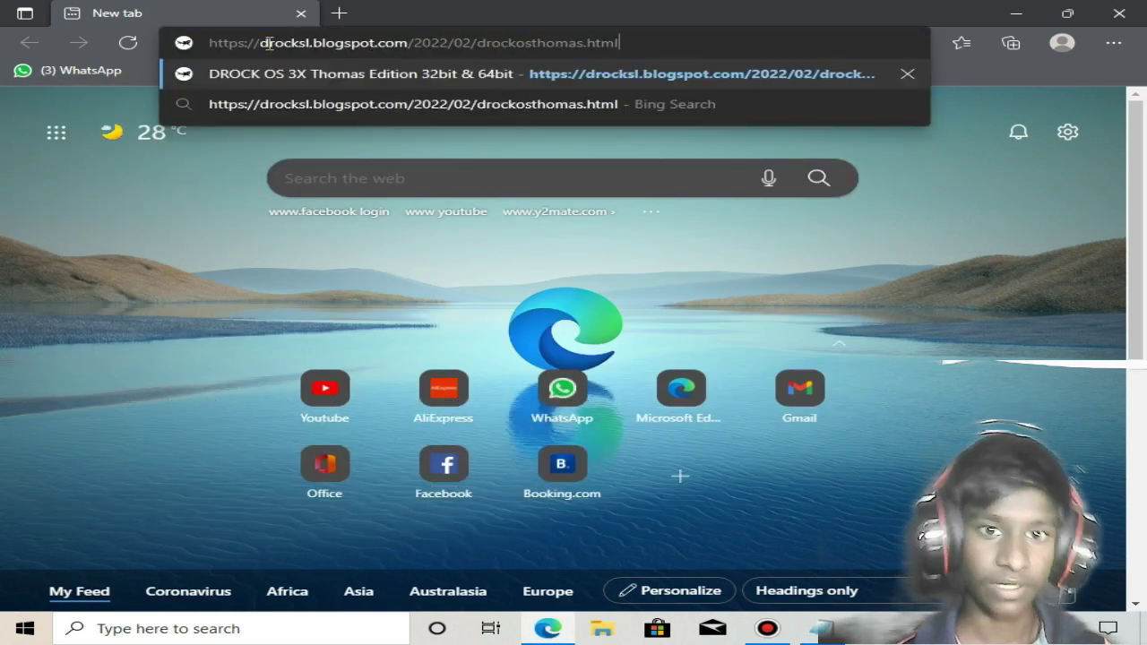
key("Return")
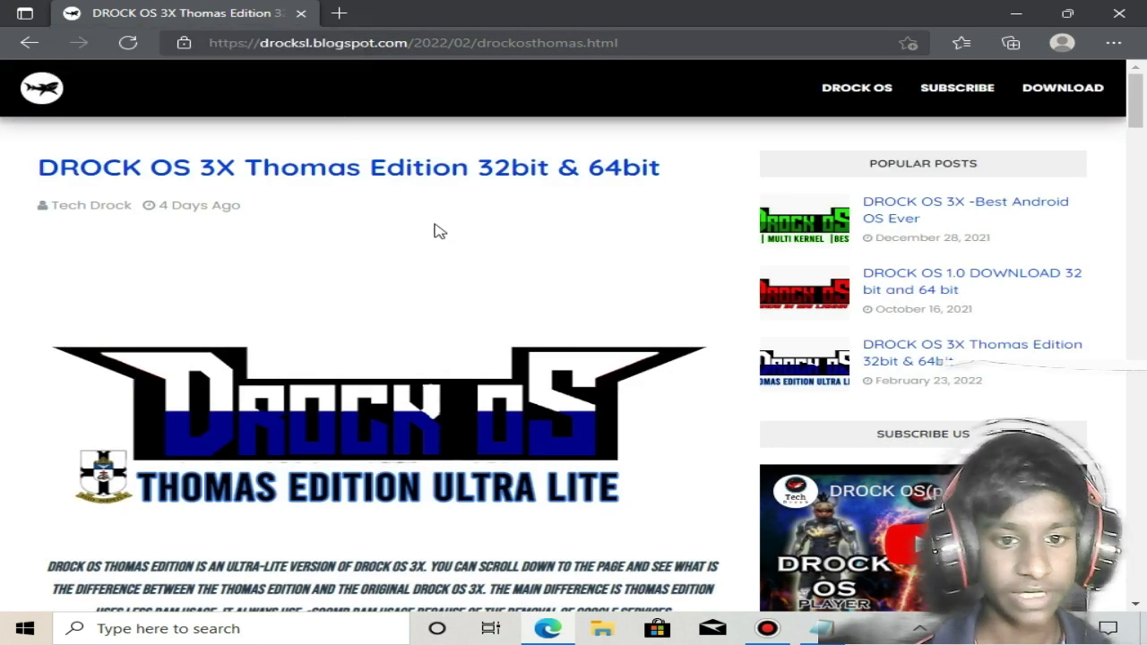
Look through the DROCK OS 3X Thomas Edition page from its introduction to the 64-bit download section
scroll(502, 251, "down", 1)
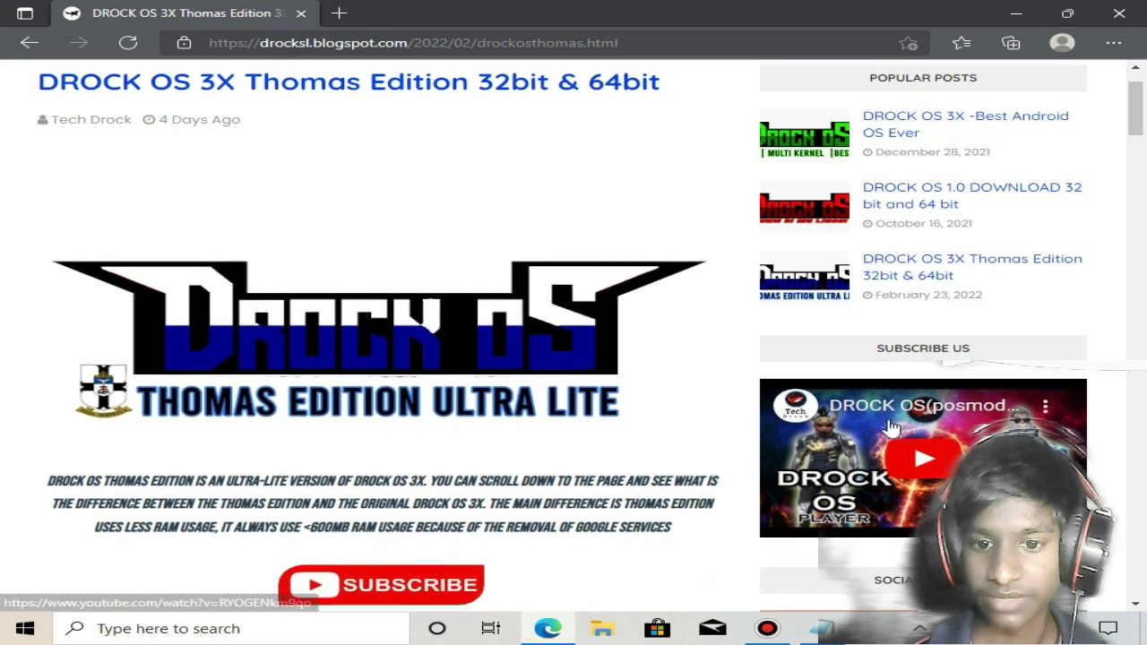
scroll(878, 421, "down", 1)
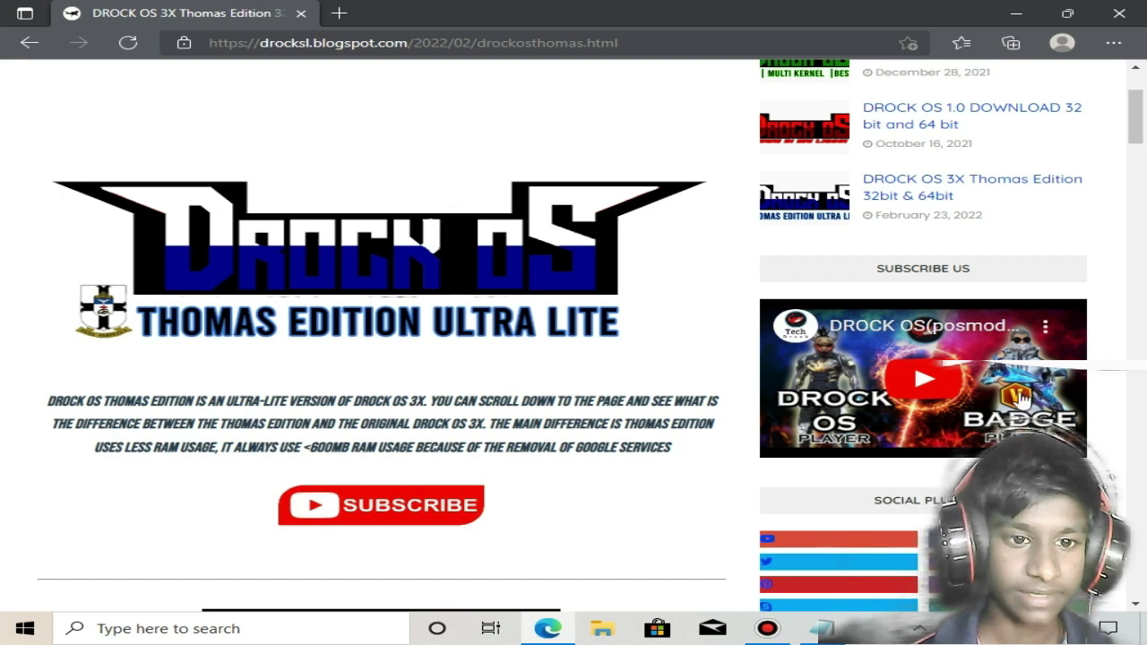
scroll(615, 358, "down", 2)
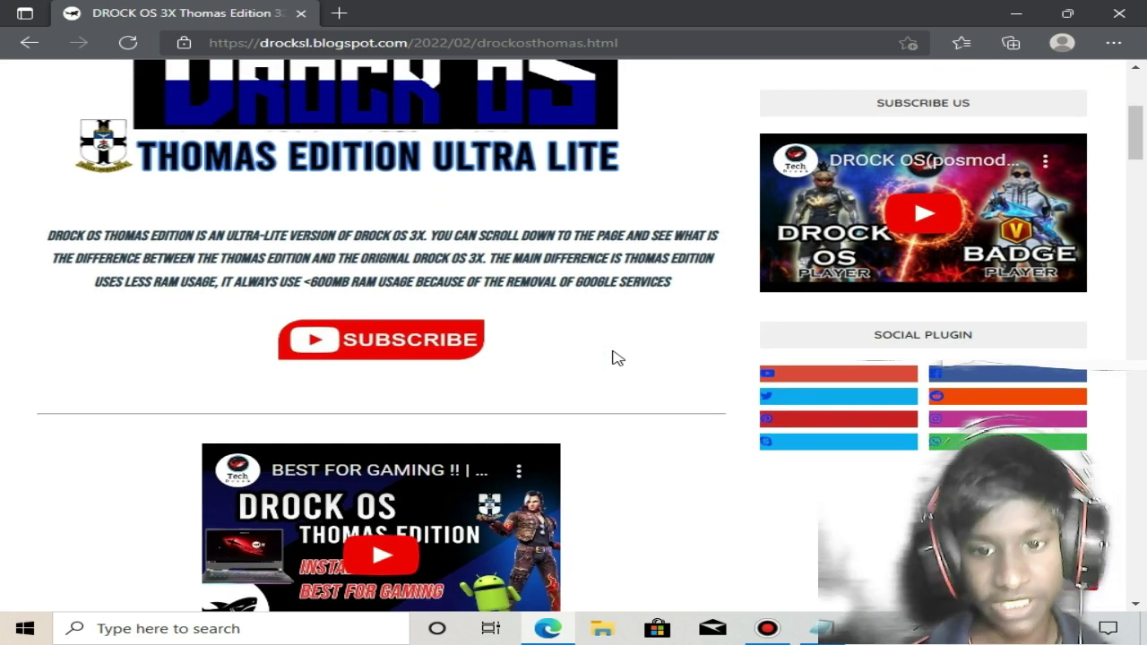
scroll(654, 339, "down", 2)
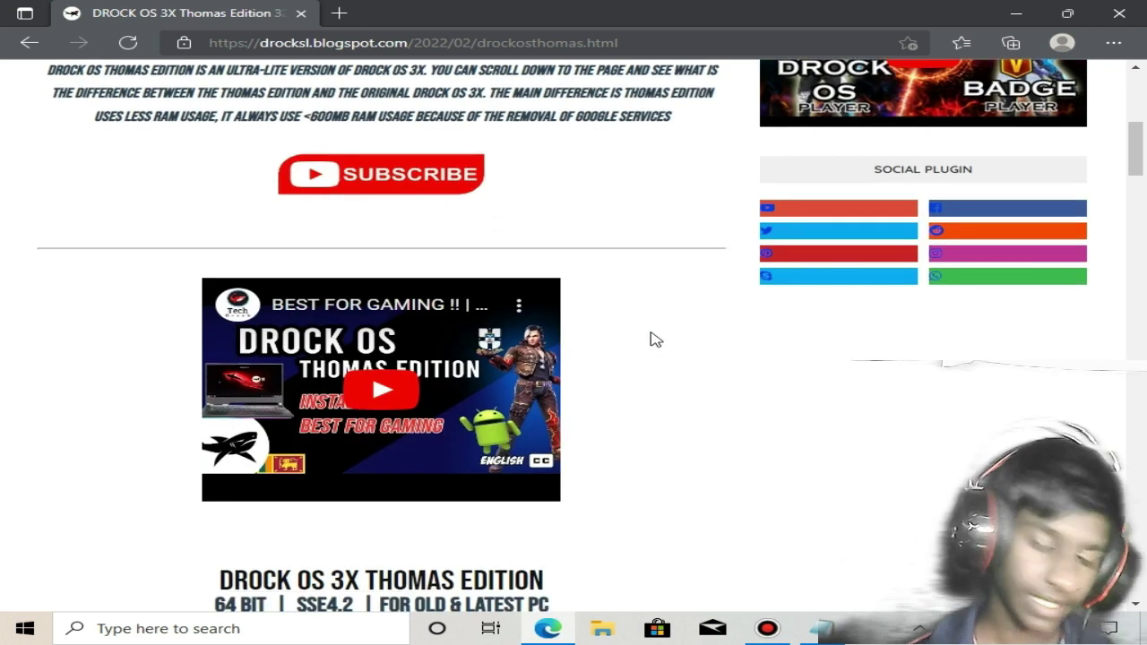
scroll(653, 337, "down", 2)
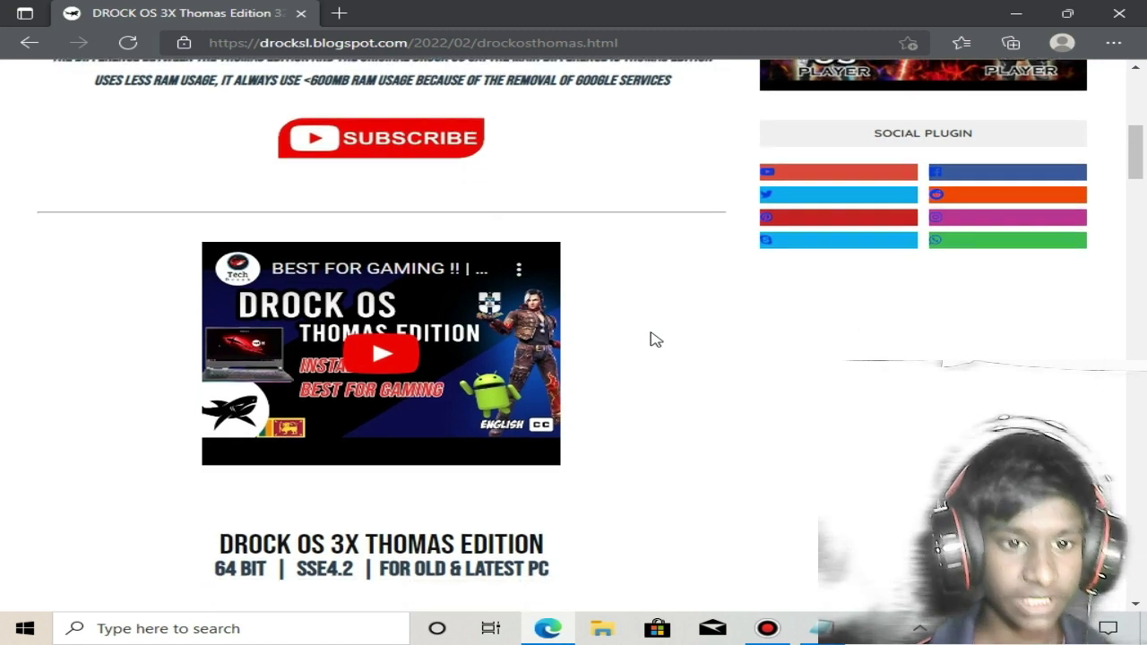
scroll(726, 307, "down", 2)
scroll(718, 314, "up", 5)
scroll(584, 338, "down", 7)
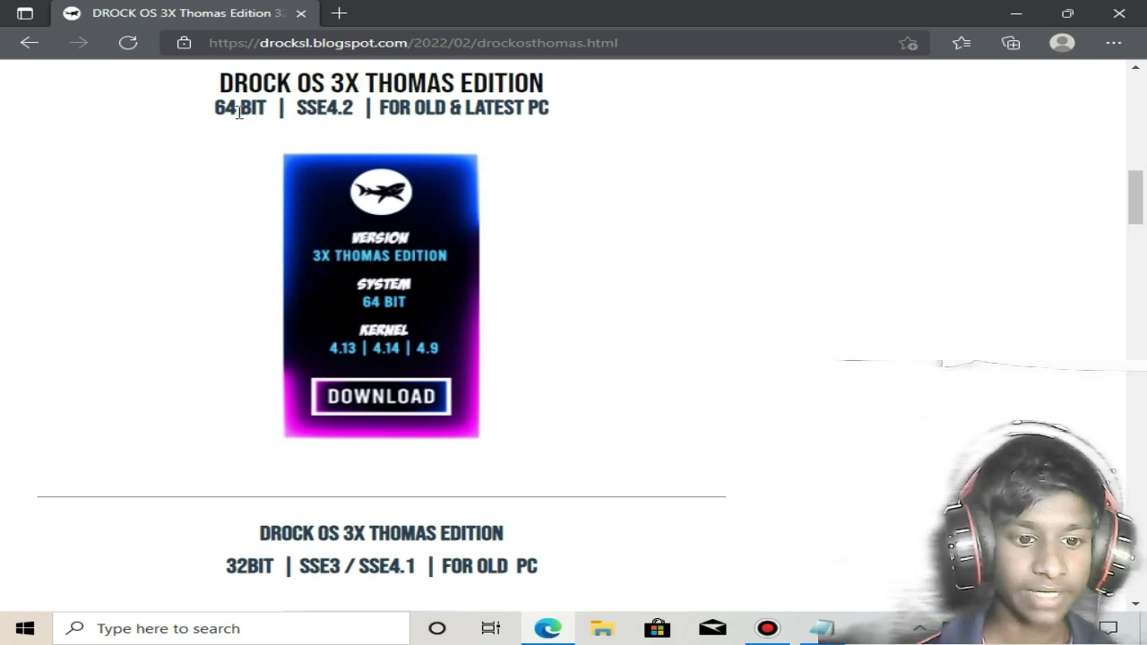
Compare the system requirements listed for the 64-bit and 32-bit versions of DROCK OS 3X Thomas Edition
scroll(410, 132, "down", 3)
left_click_drag(201, 324, 415, 319)
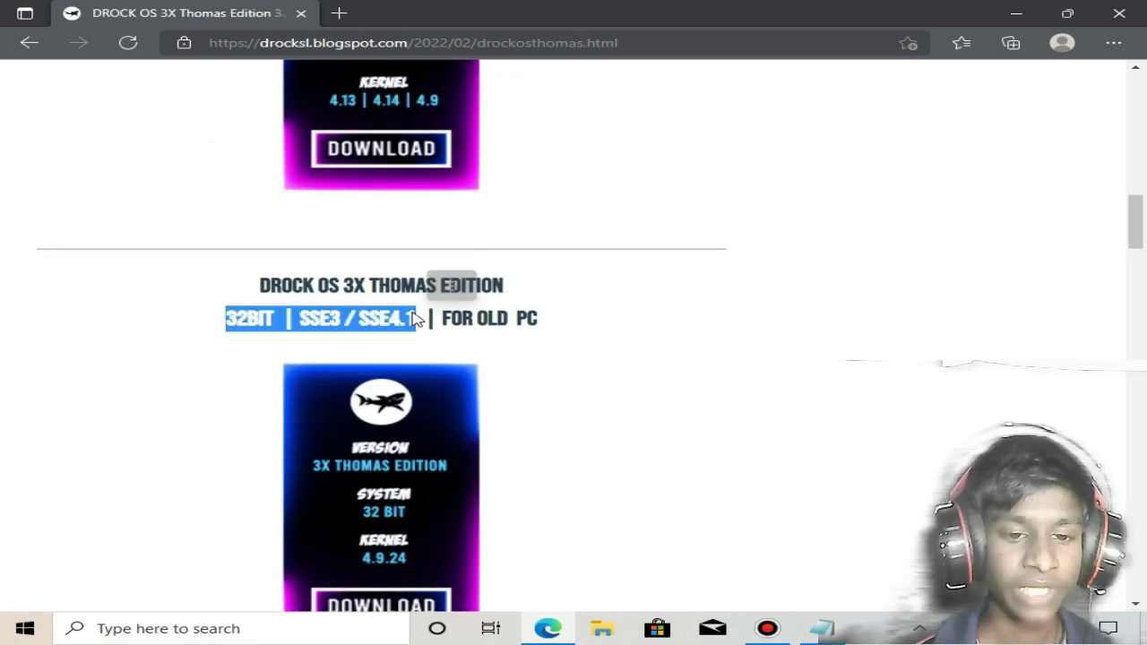
left_click(592, 335)
scroll(583, 335, "up", 4)
scroll(583, 336, "down", 6)
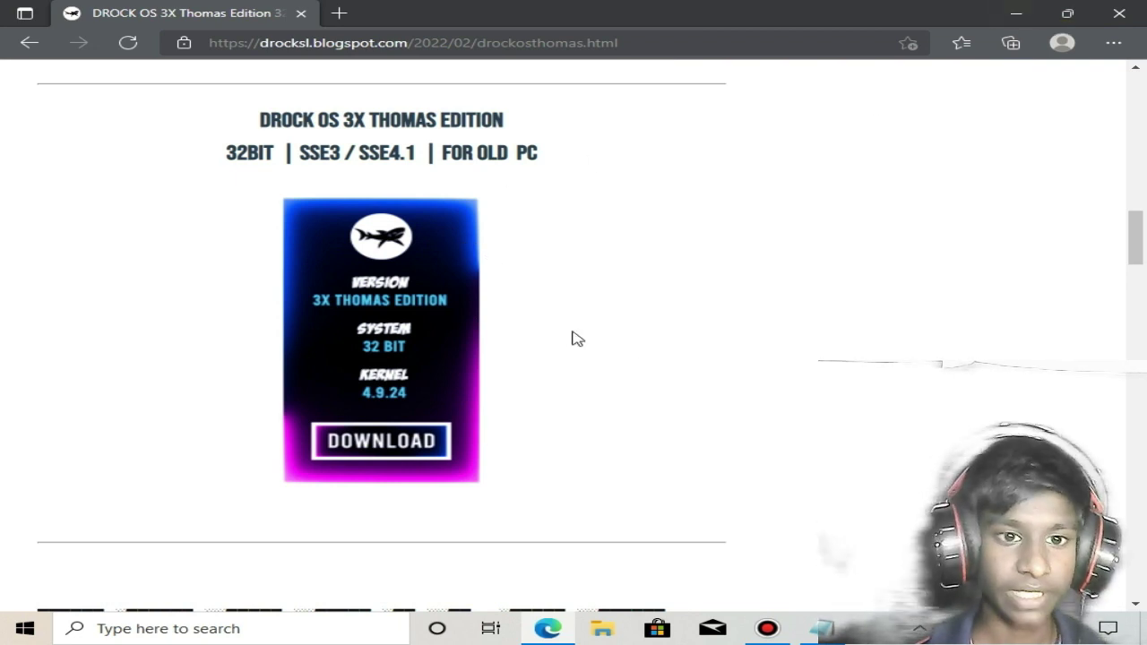
scroll(529, 394, "up", 5)
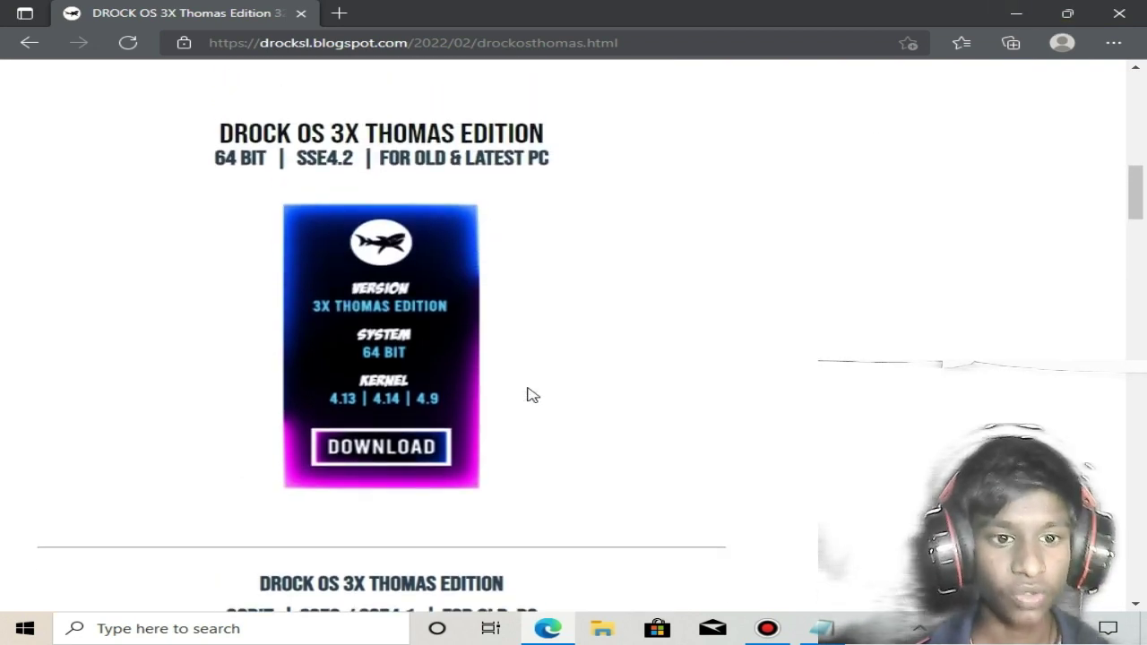
scroll(529, 376, "up", 1)
left_click_drag(197, 276, 615, 296)
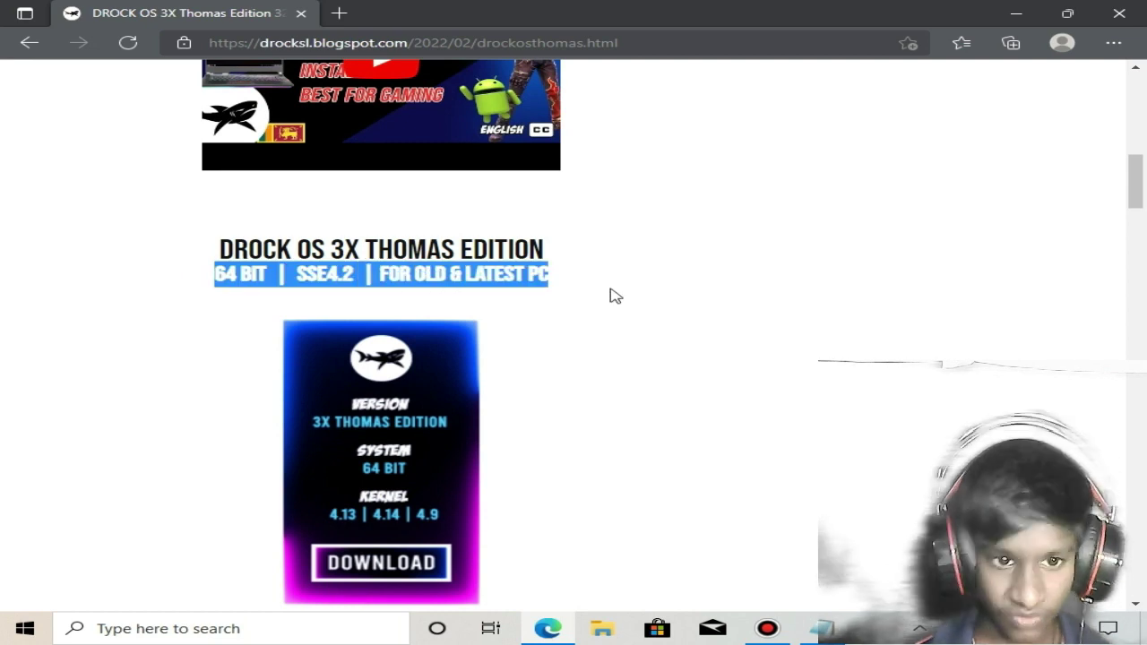
left_click(564, 274)
scroll(582, 287, "down", 4)
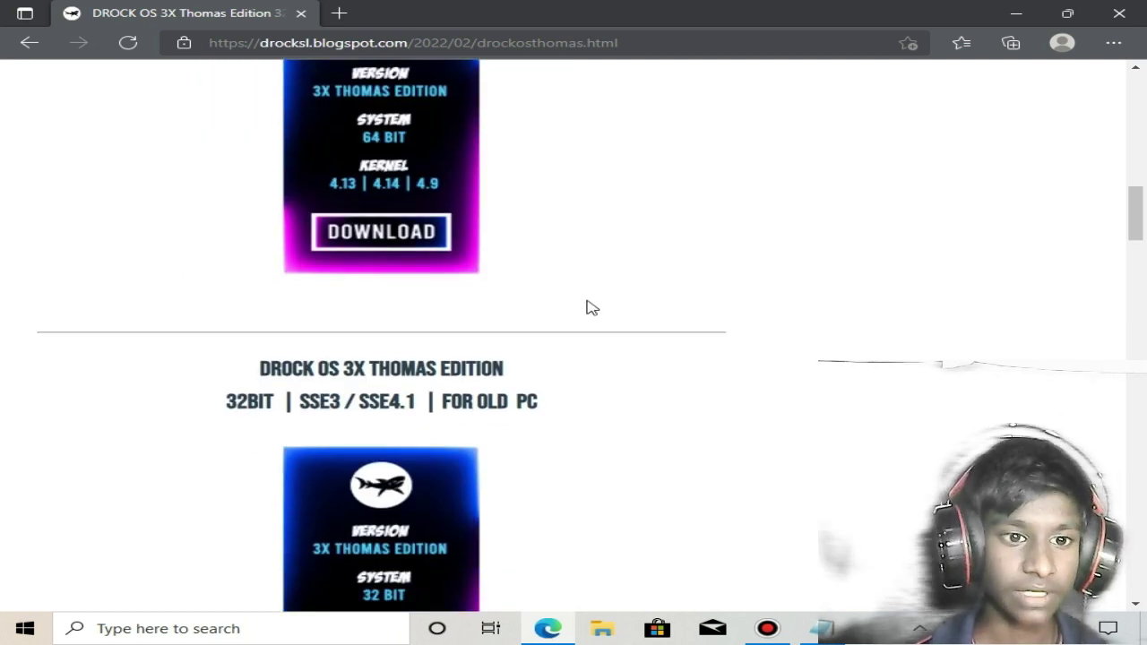
scroll(592, 307, "down", 2)
left_click_drag(220, 240, 543, 251)
left_click(543, 251)
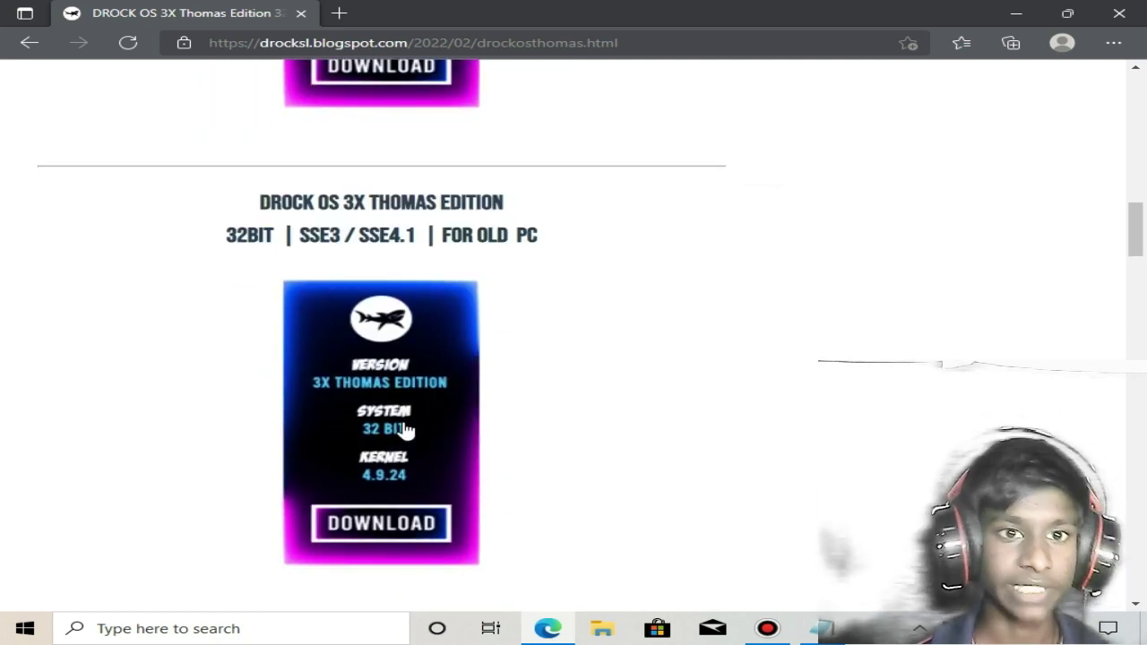
Download DROCKOS_3X_32BIT_THOMAS_EDITION.7z from MEGA through the 32-bit edition's link, and close the browser
left_click(405, 431)
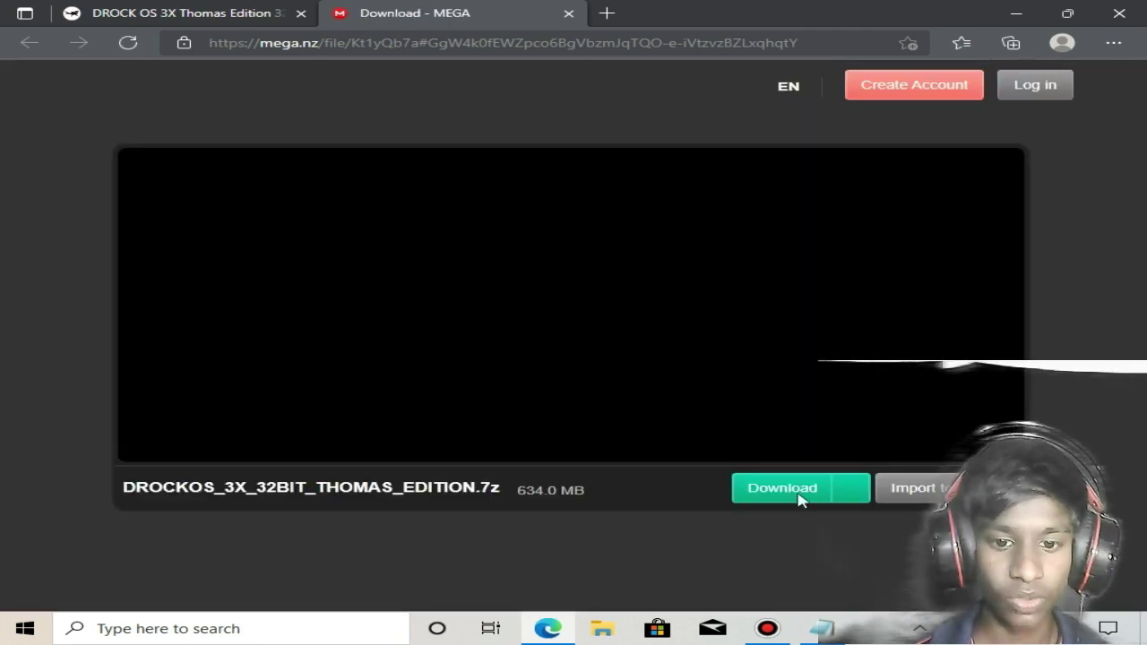
left_click(800, 495)
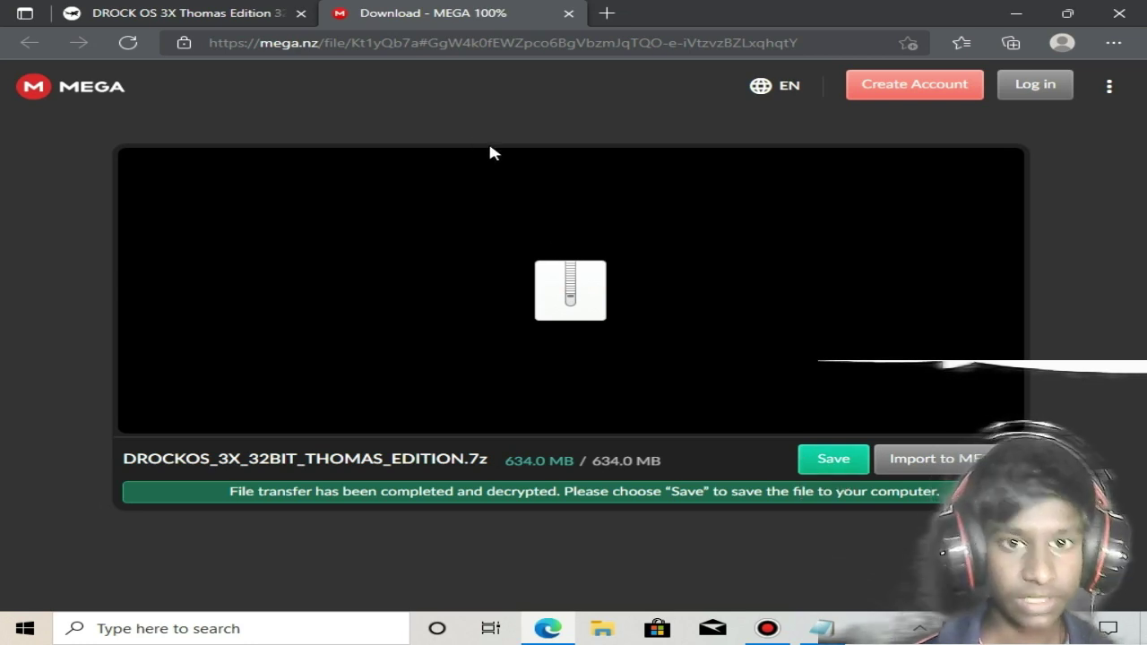
left_click(568, 14)
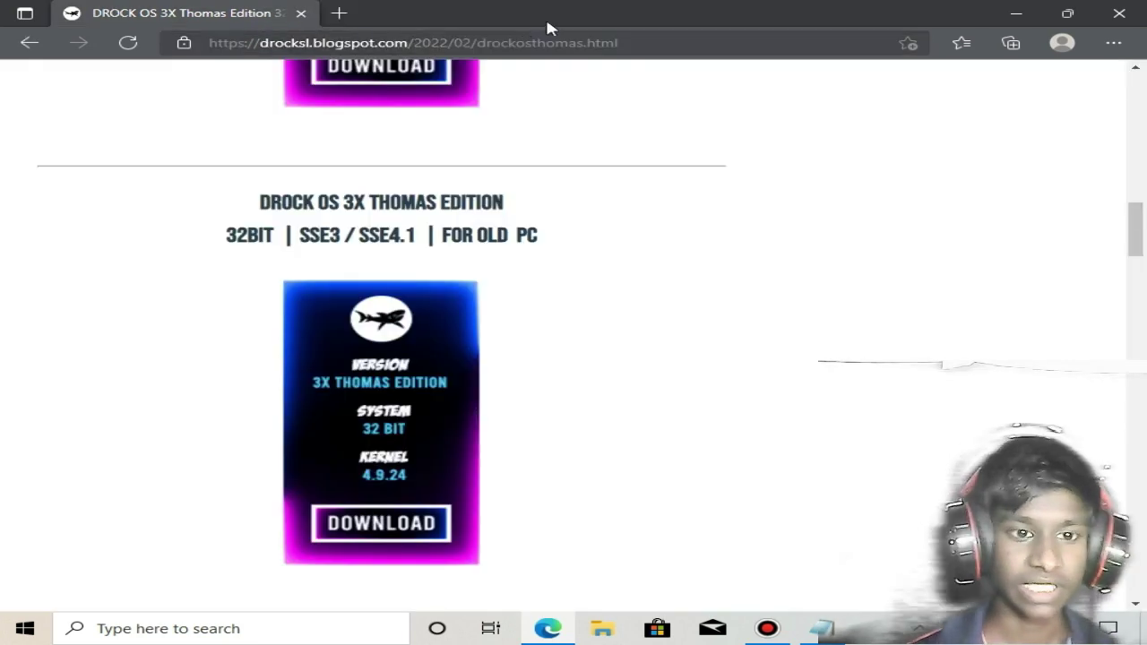
left_click(300, 14)
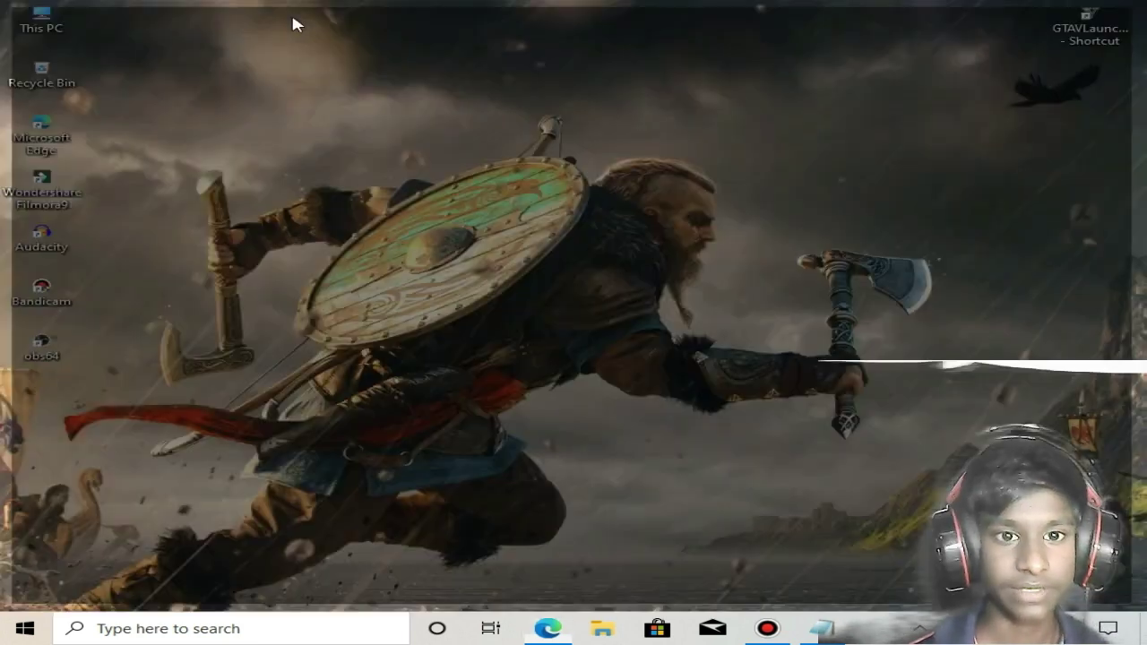
left_click(463, 121)
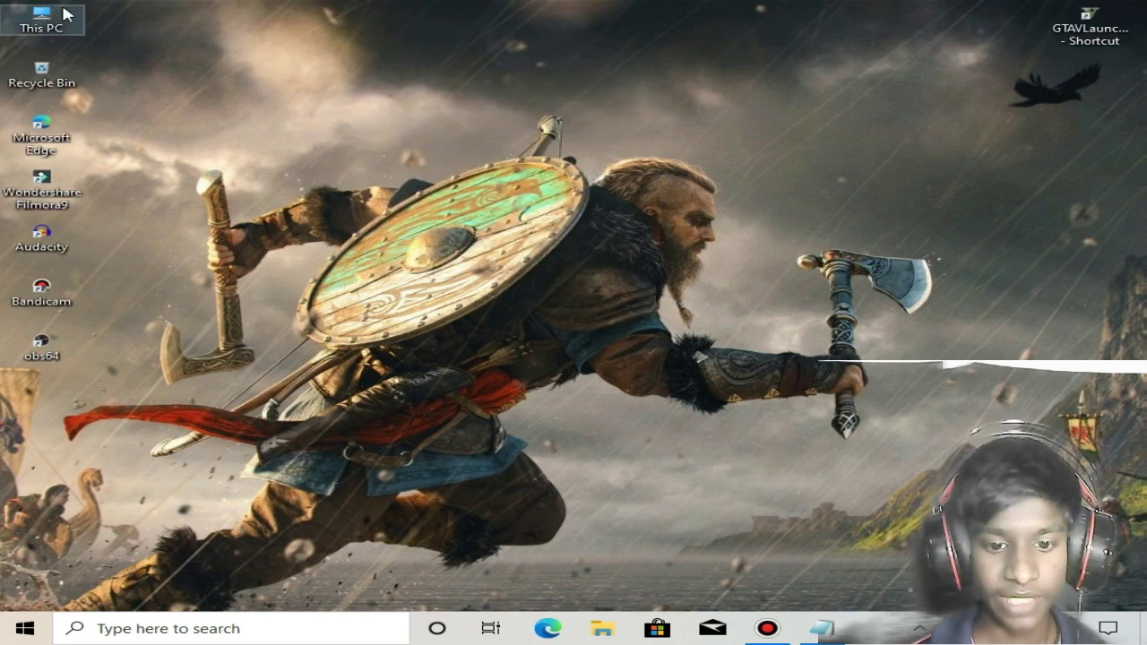
Open the Download Setup (H:) drive in File Explorer
key("super+e")
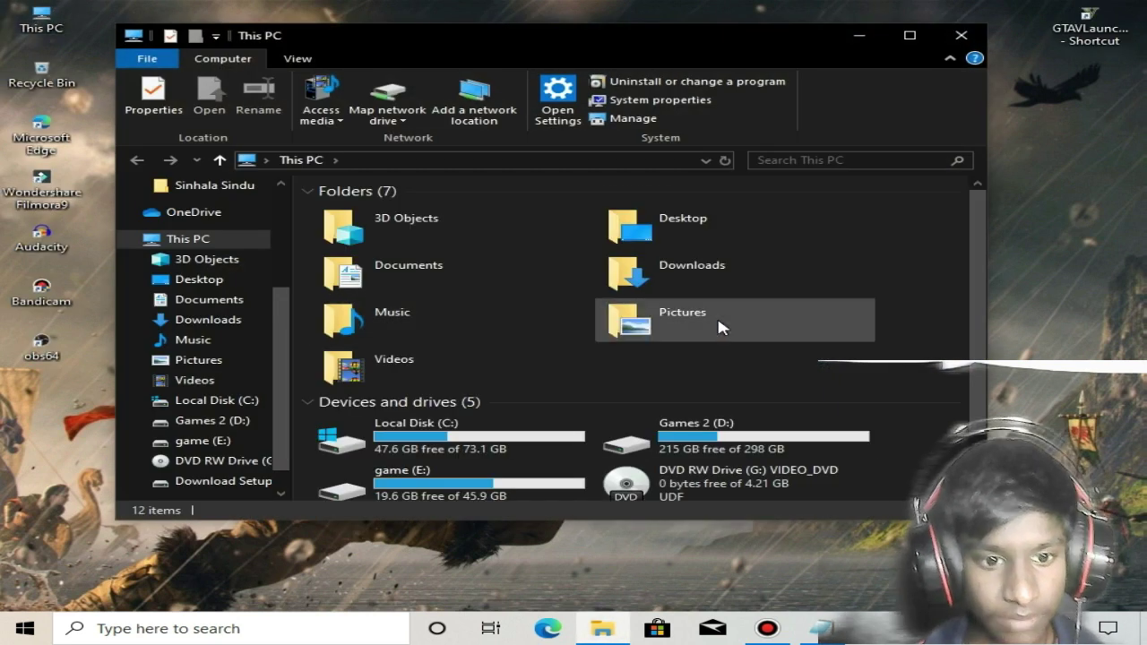
scroll(716, 325, "down", 1)
double_click(358, 475)
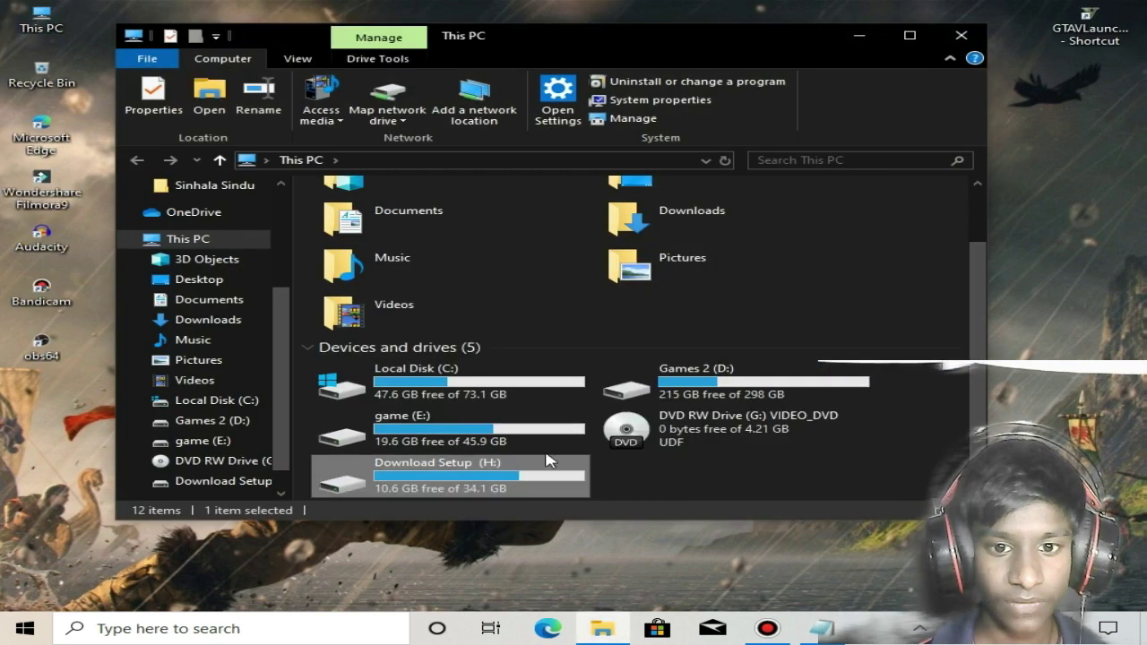
Extract the DROCKOS_3X_32BIT_THOMAS_EDITION archive on the Download Setup (H:) drive
scroll(717, 361, "down", 1)
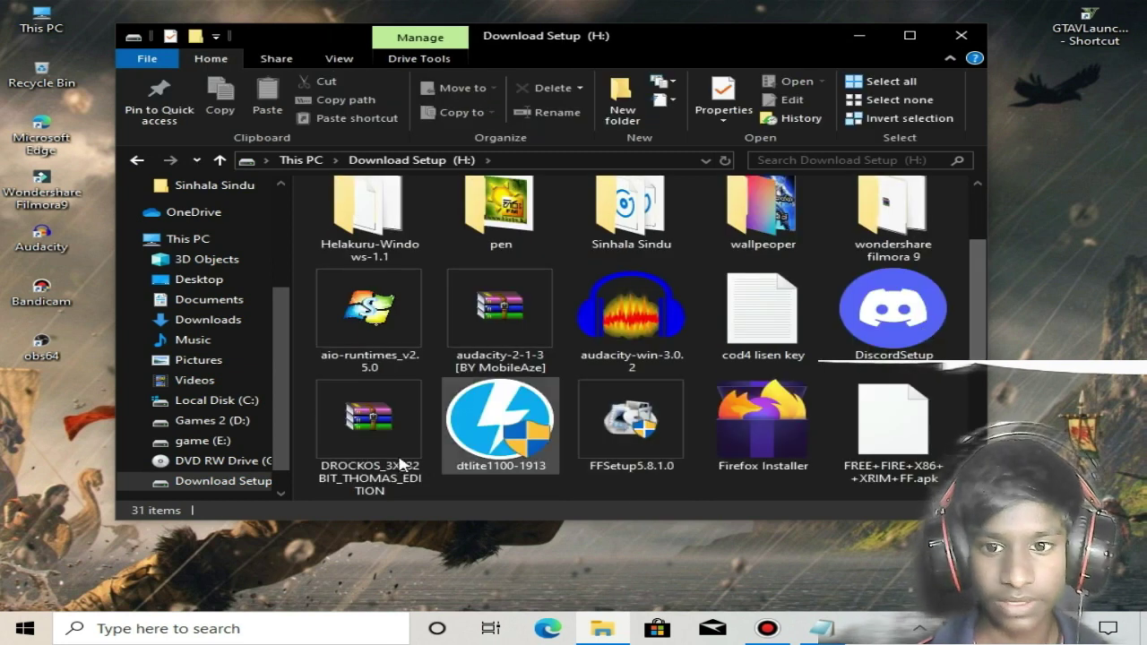
left_click(370, 426)
scroll(974, 280, "down", 1)
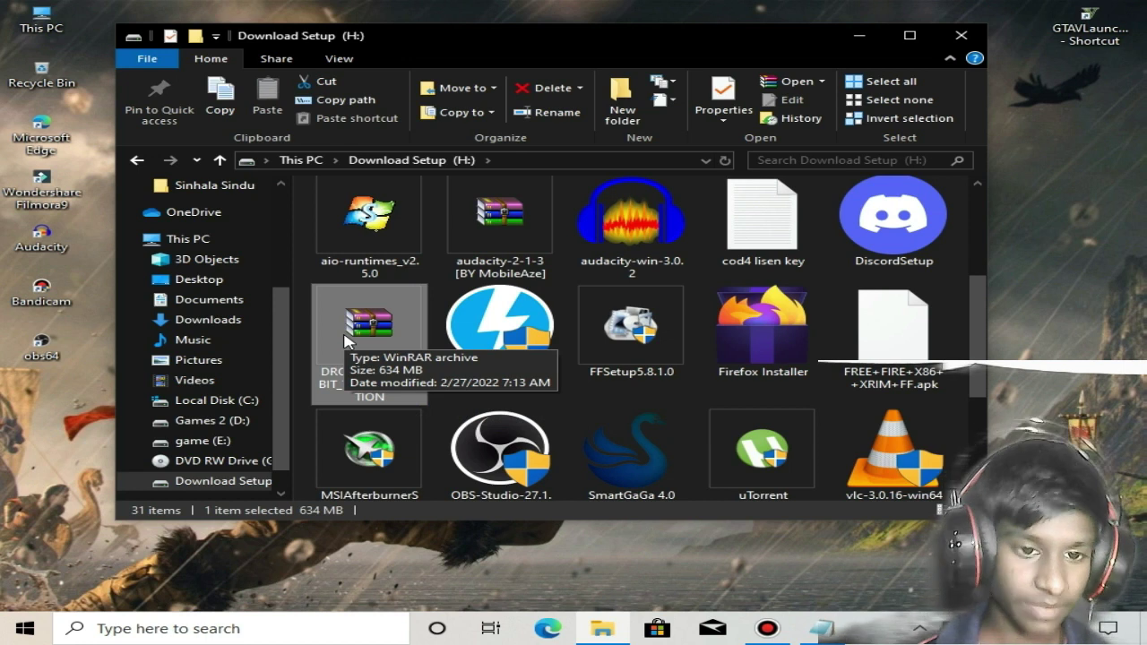
right_click(388, 332)
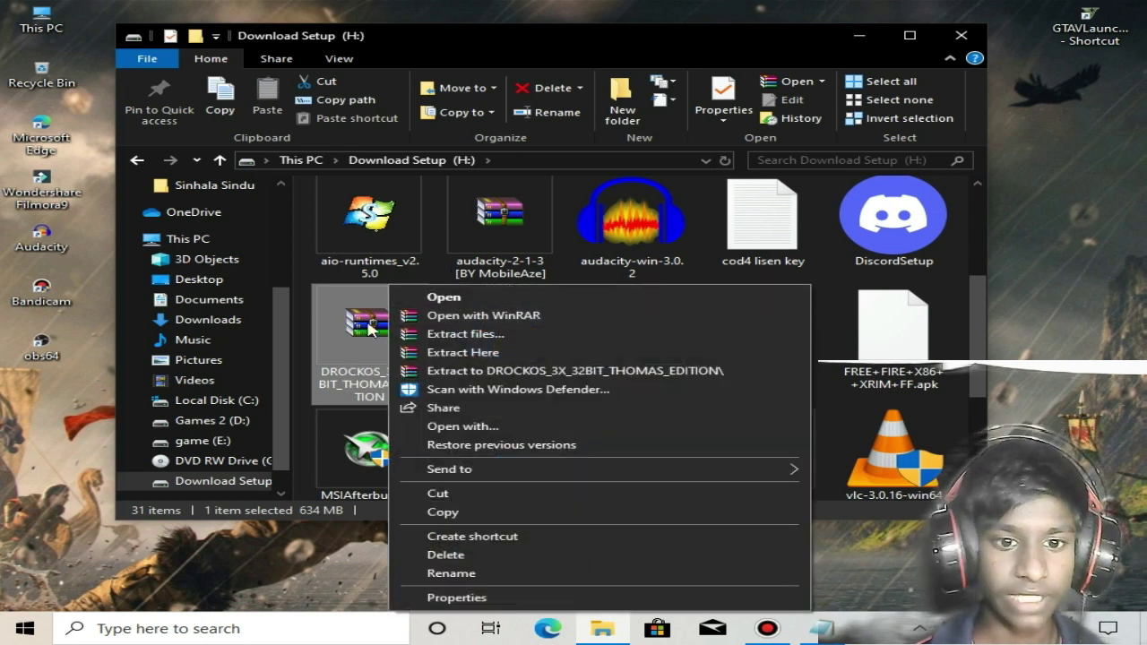
left_click(483, 353)
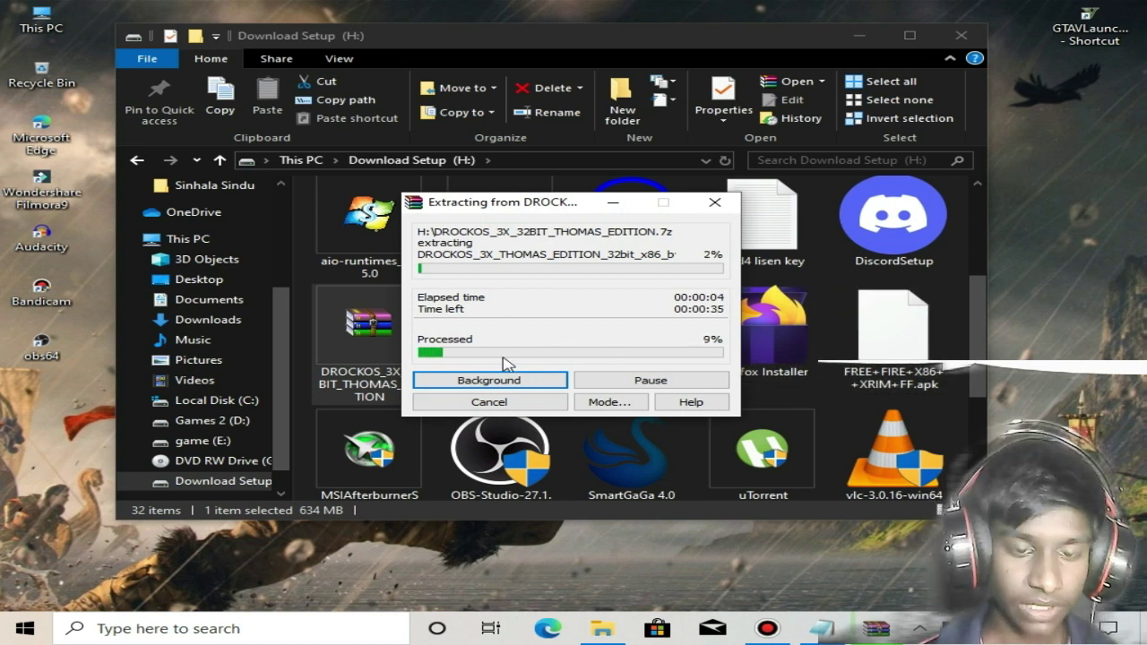
left_click(982, 340)
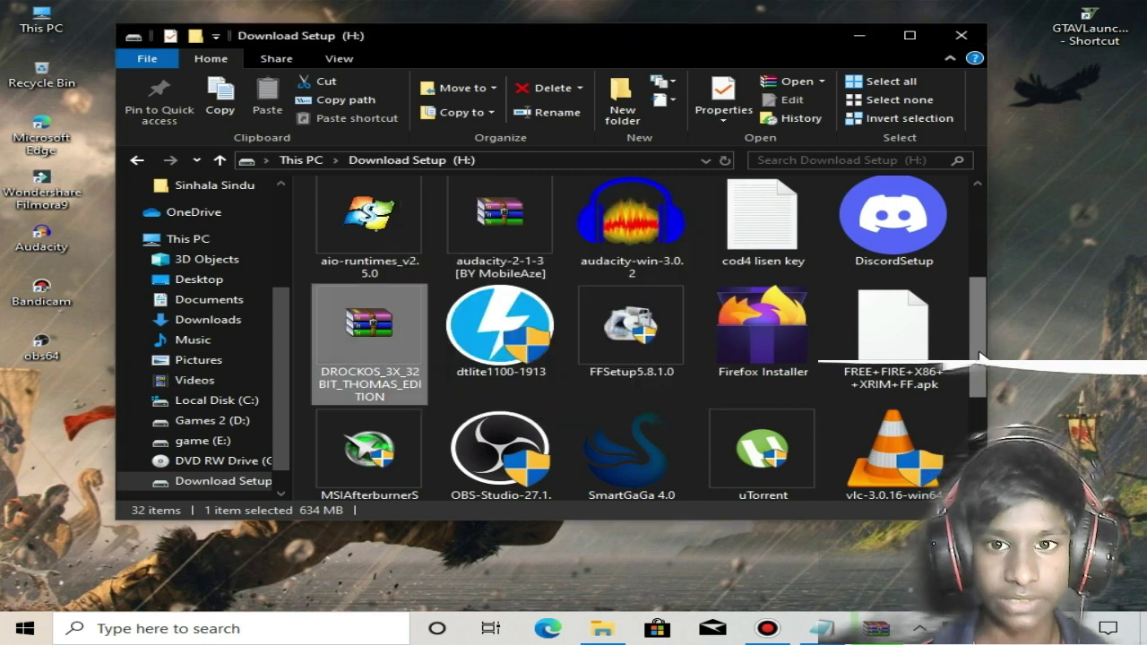
left_click(859, 36)
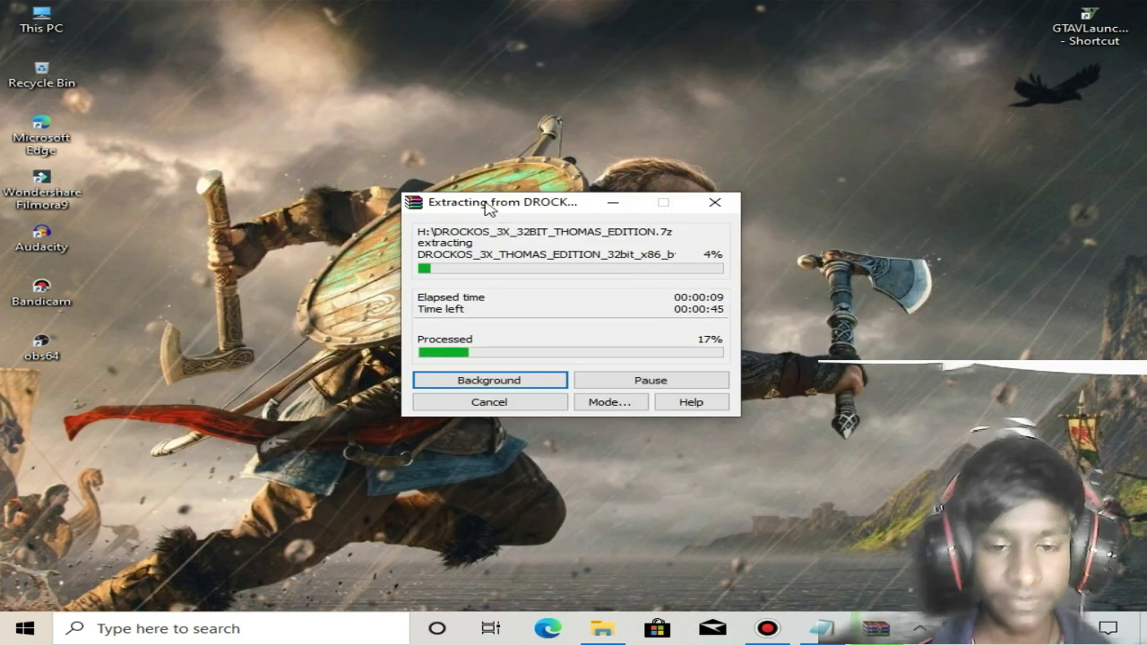
left_click_drag(487, 207, 472, 203)
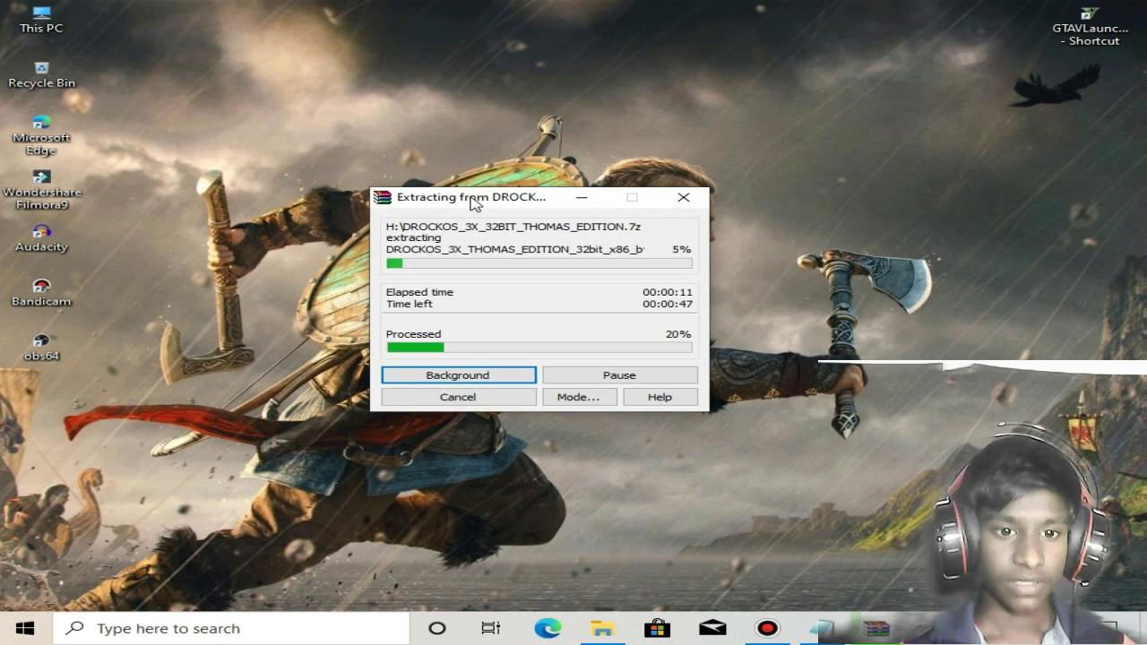
left_click_drag(471, 197, 517, 218)
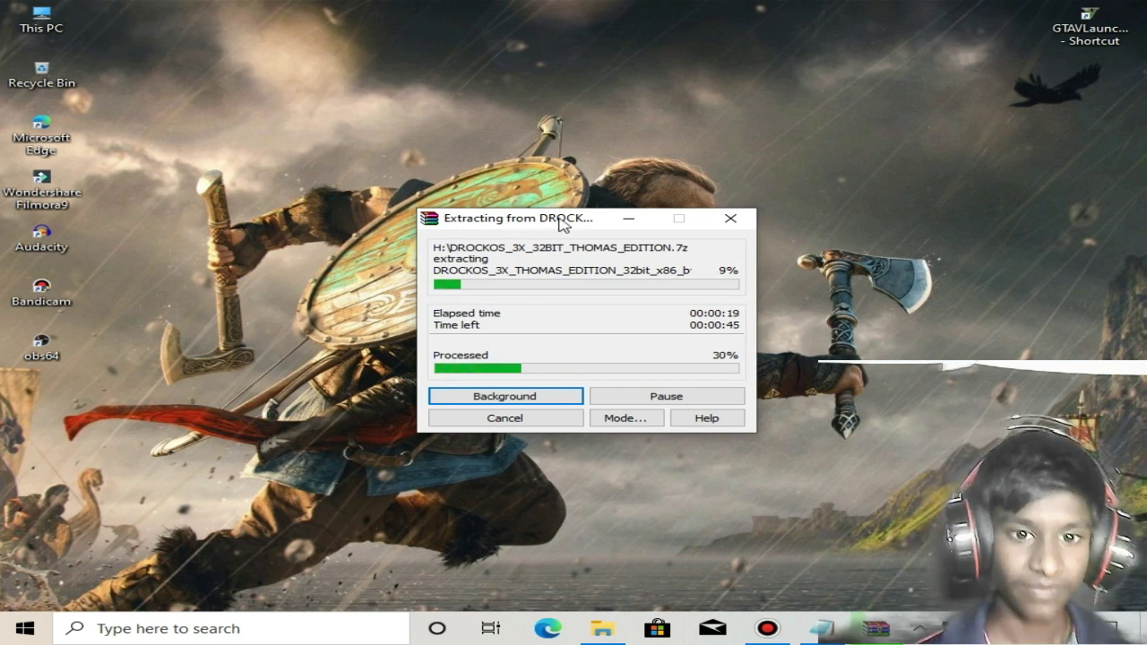
left_click_drag(561, 222, 527, 208)
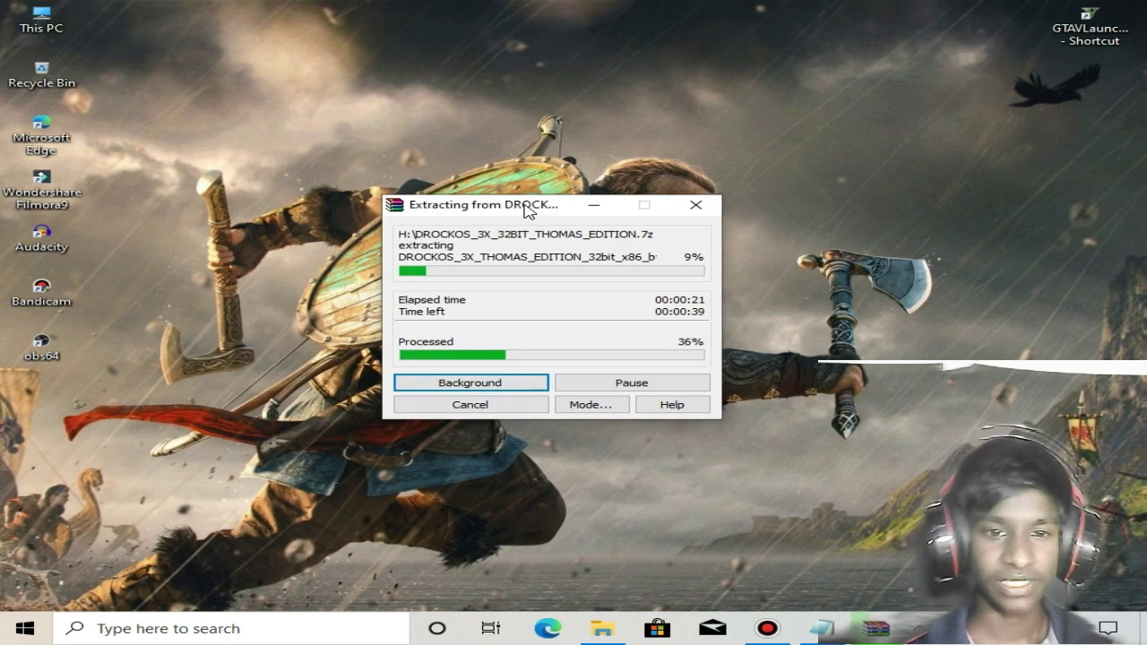
left_click_drag(528, 209, 439, 211)
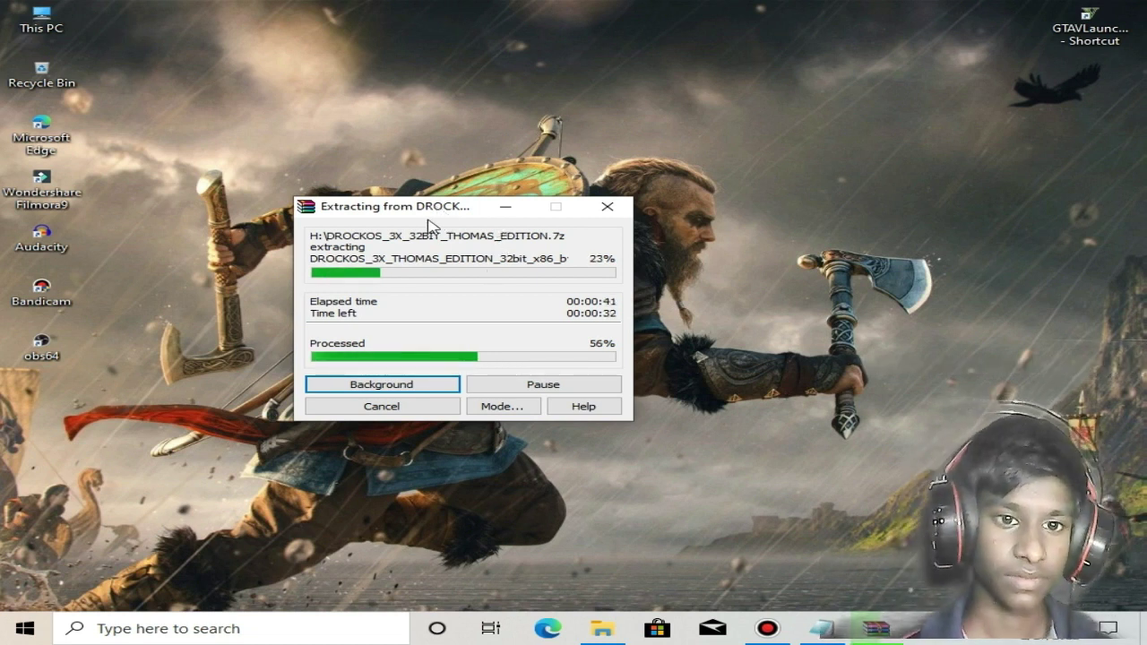
left_click_drag(420, 200, 462, 229)
right_click(520, 43)
left_click(589, 95)
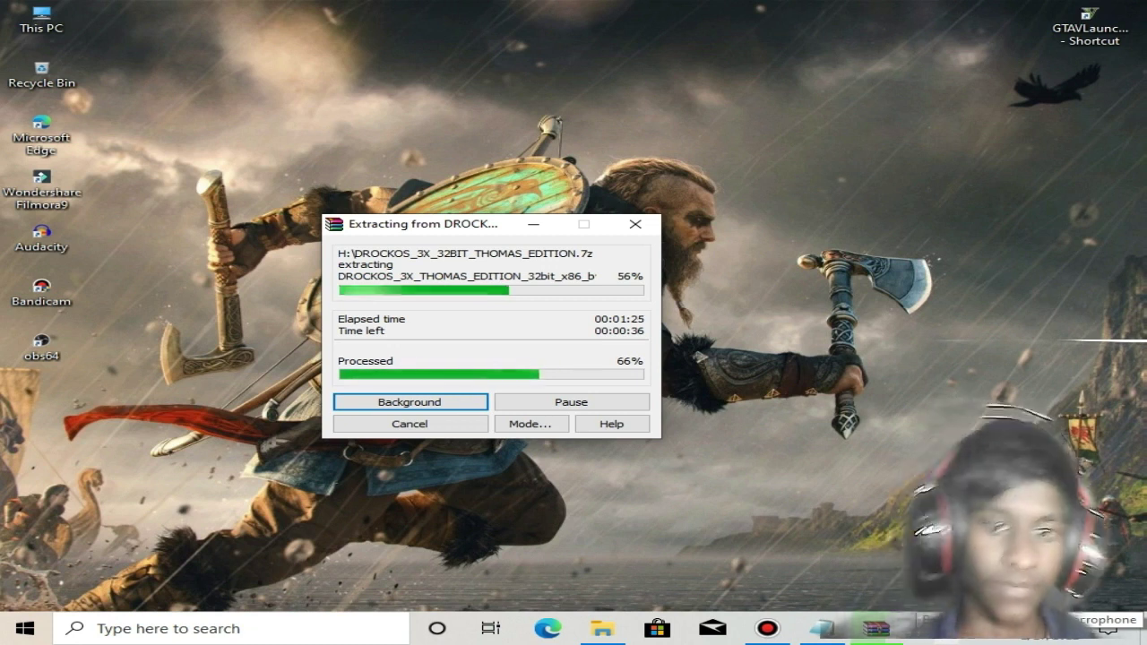
left_click_drag(450, 229, 541, 293)
right_click(440, 72)
key("e")
right_click(497, 61)
key("e")
right_click(304, 108)
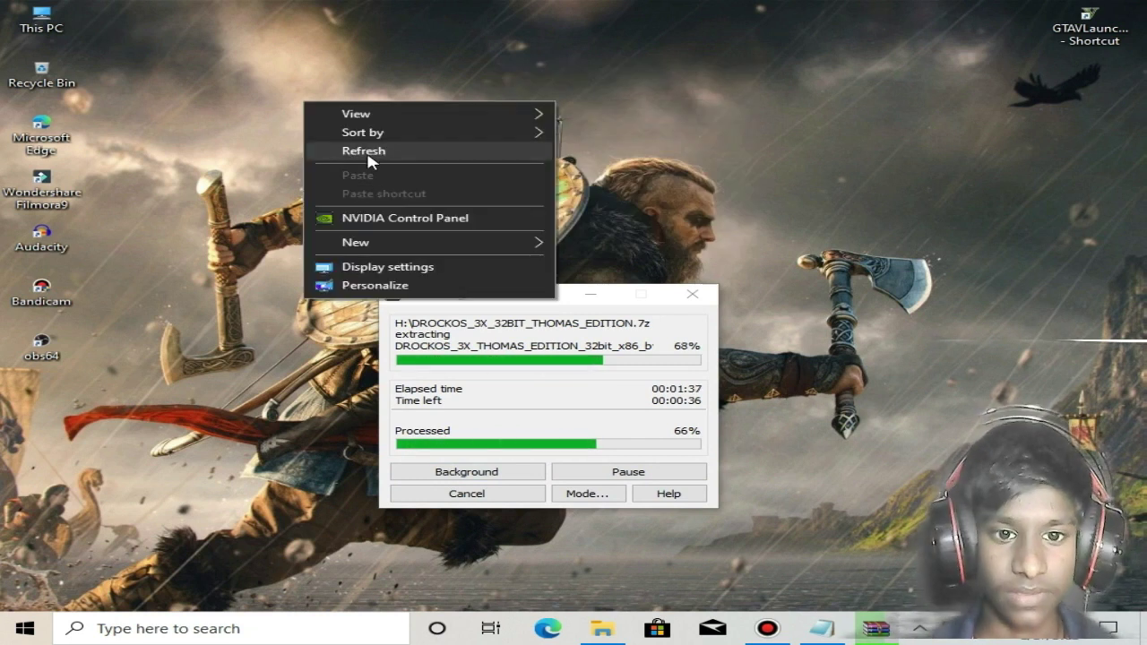
key("e")
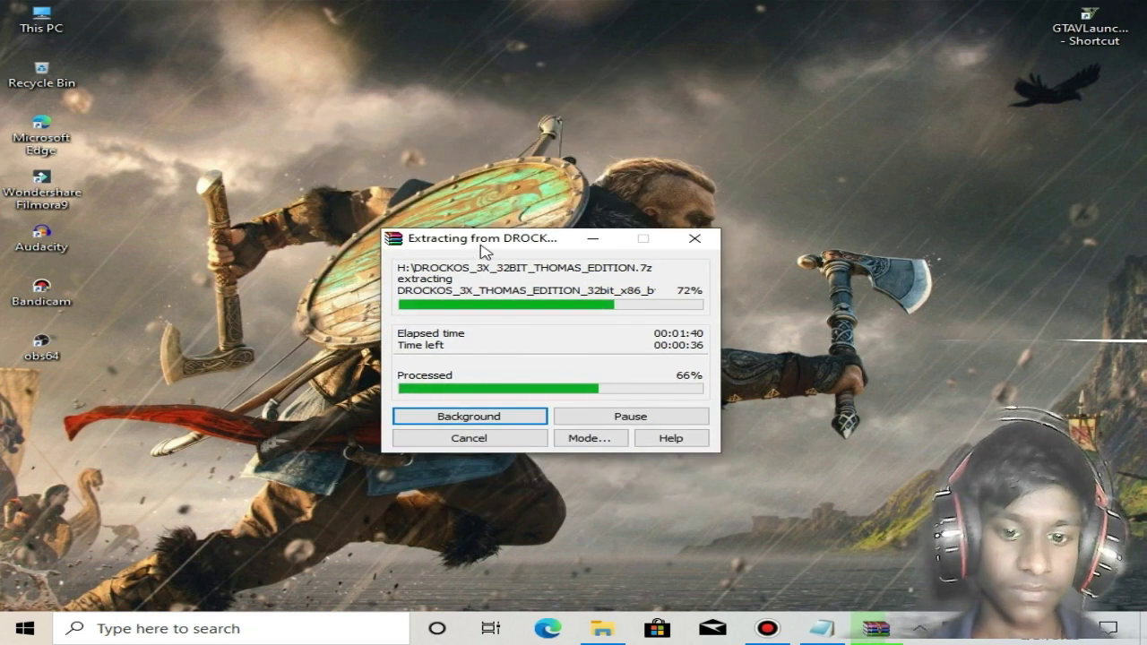
left_click_drag(482, 246, 533, 269)
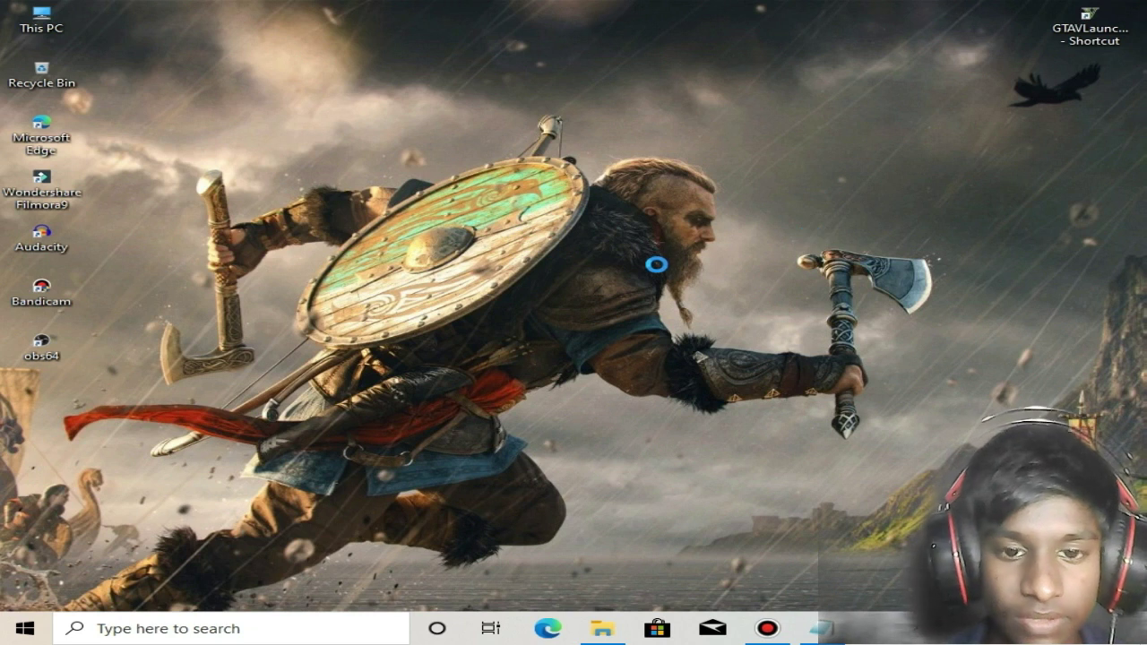
right_click(532, 127)
left_click(573, 177)
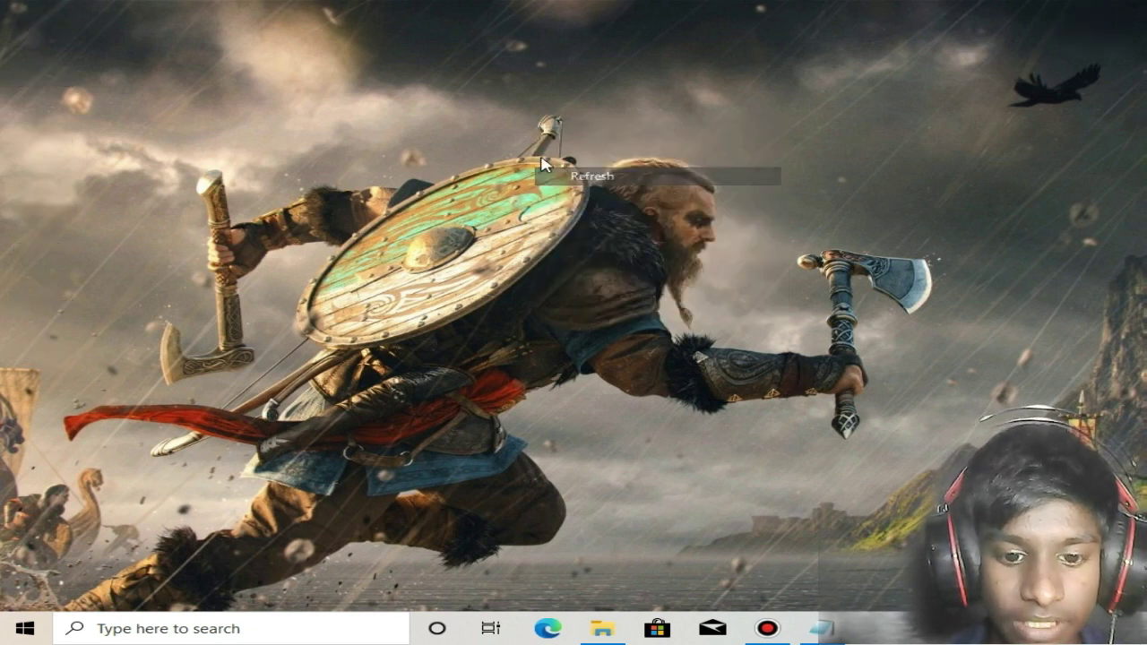
right_click(536, 157)
left_click(609, 208)
Open the extracted DROCKOS_3X_32BIT_THOMAS_EDITION folder on the Download Setup (H:) drive
scroll(740, 420, "down", 3)
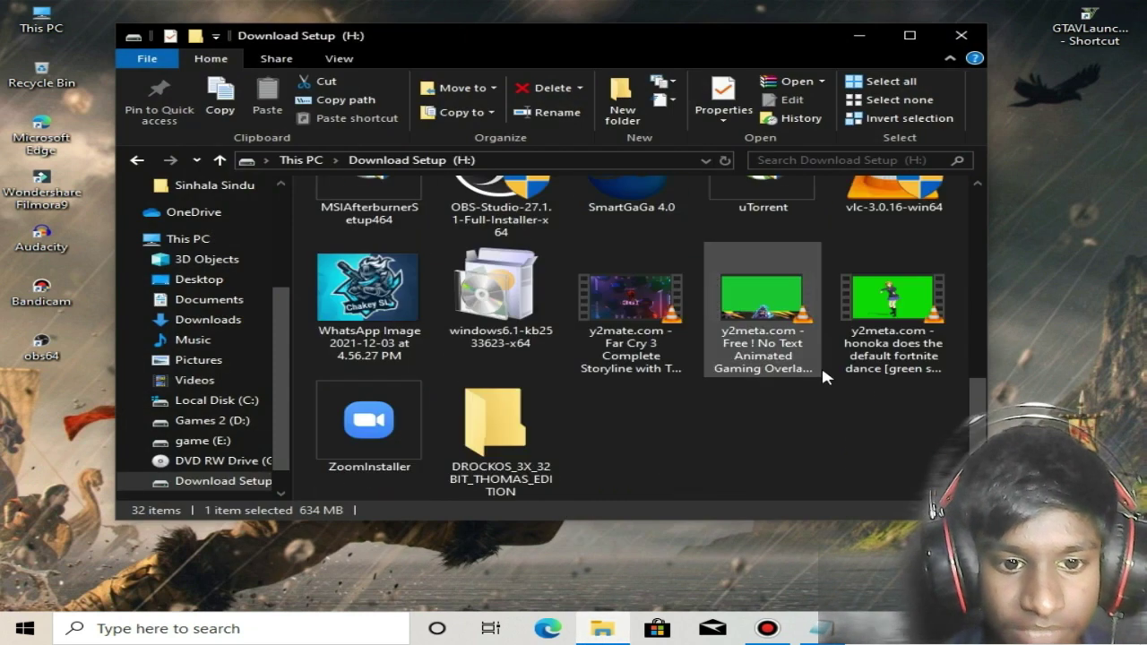
left_click(832, 454)
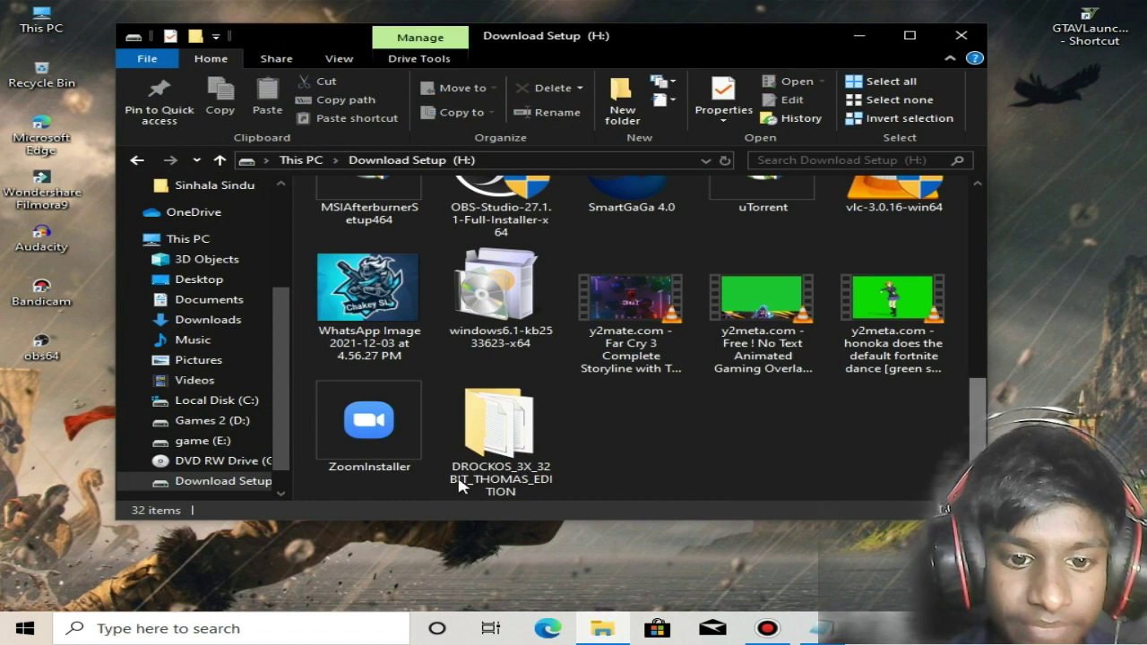
left_click_drag(652, 430, 551, 483)
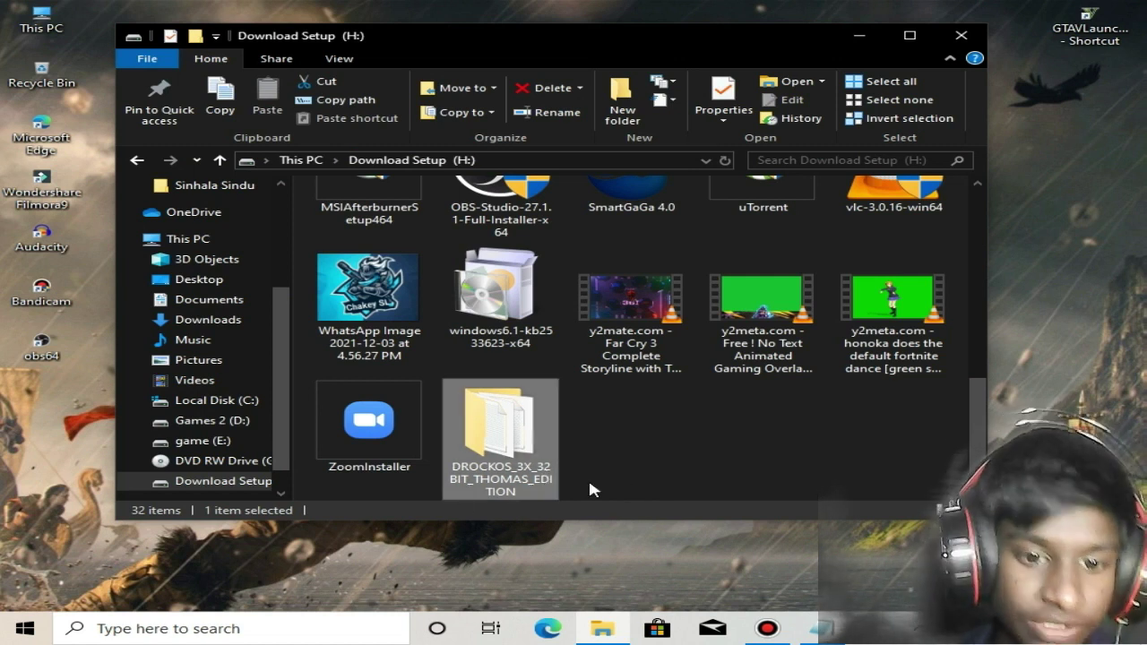
double_click(492, 460)
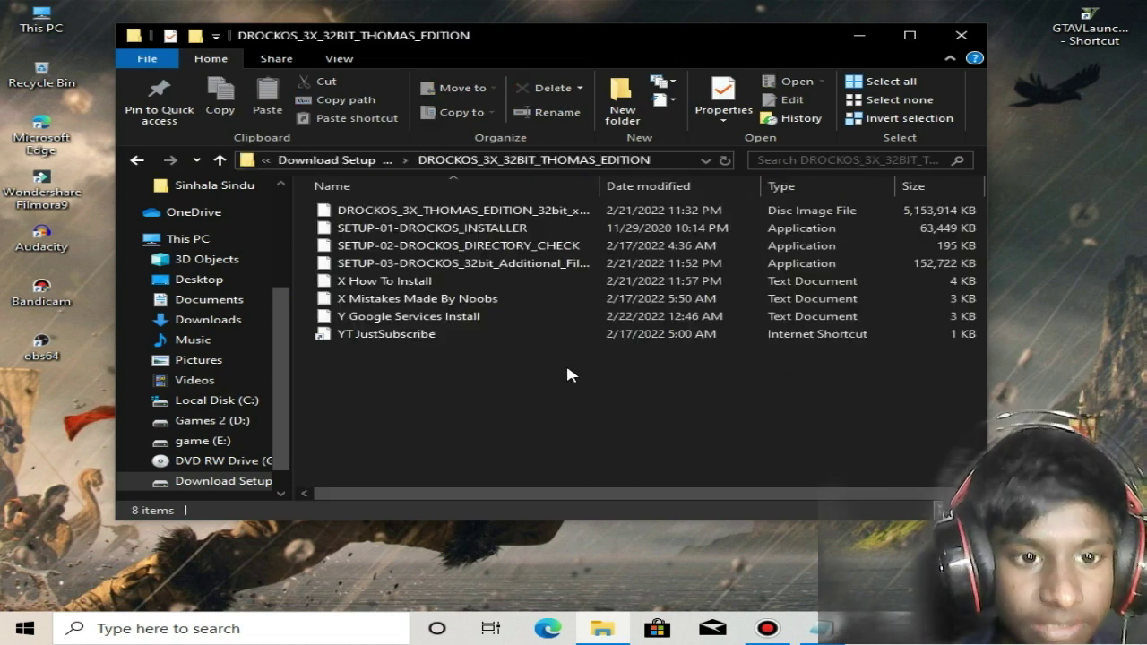
left_click_drag(395, 448, 479, 404)
left_click_drag(383, 396, 899, 148)
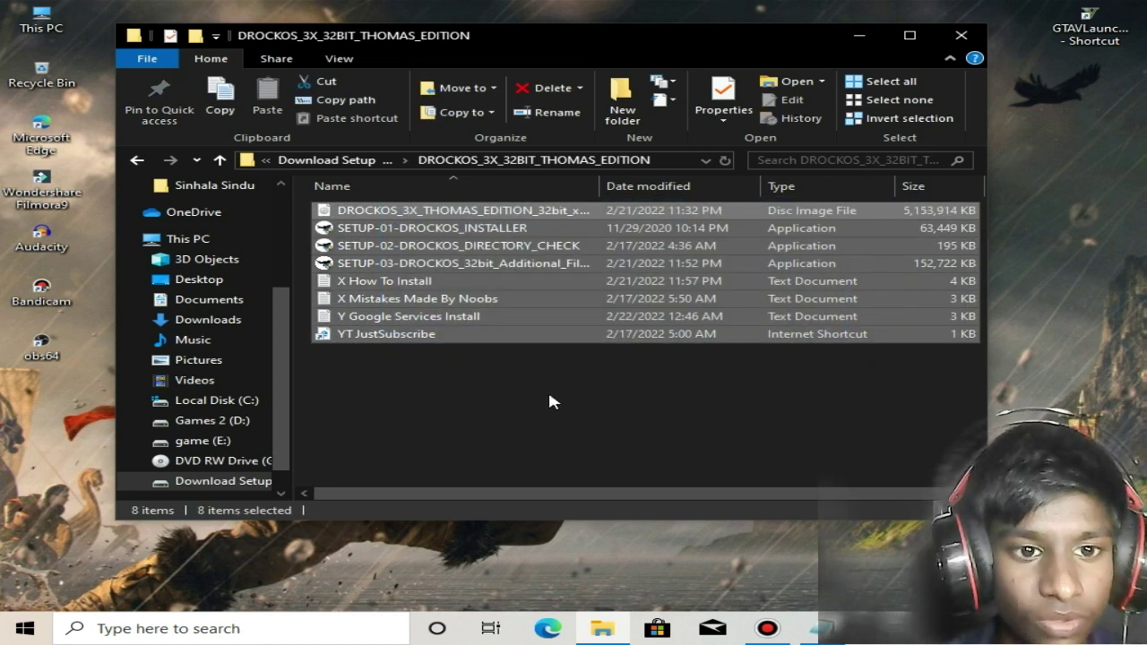
left_click(547, 403)
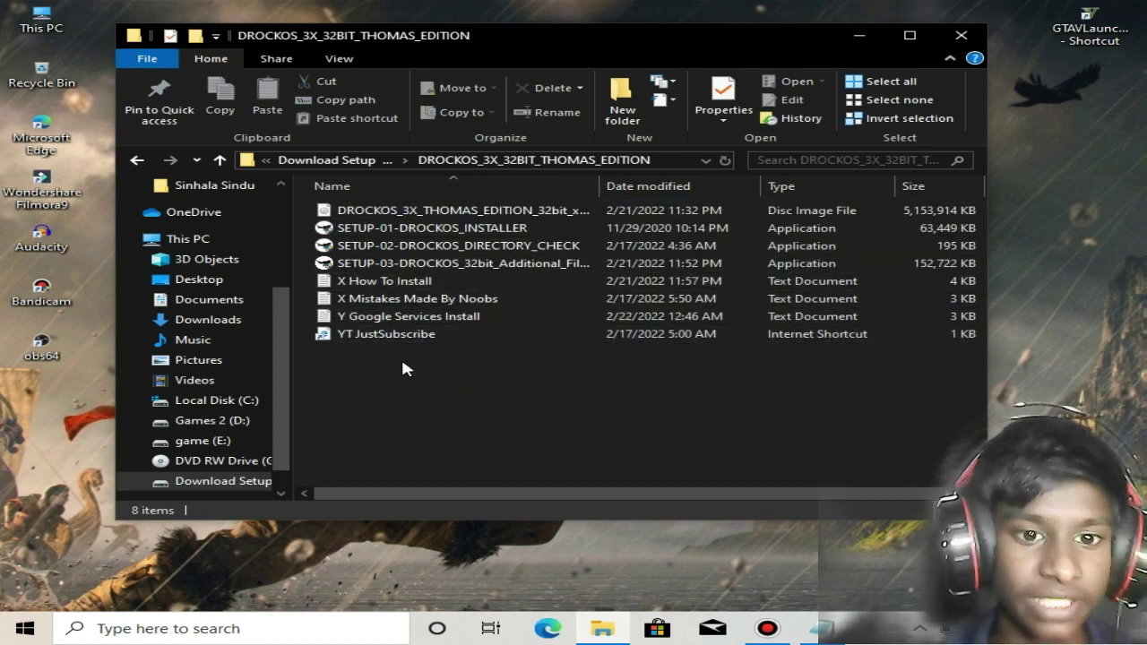
left_click_drag(396, 394, 776, 190)
left_click(437, 419)
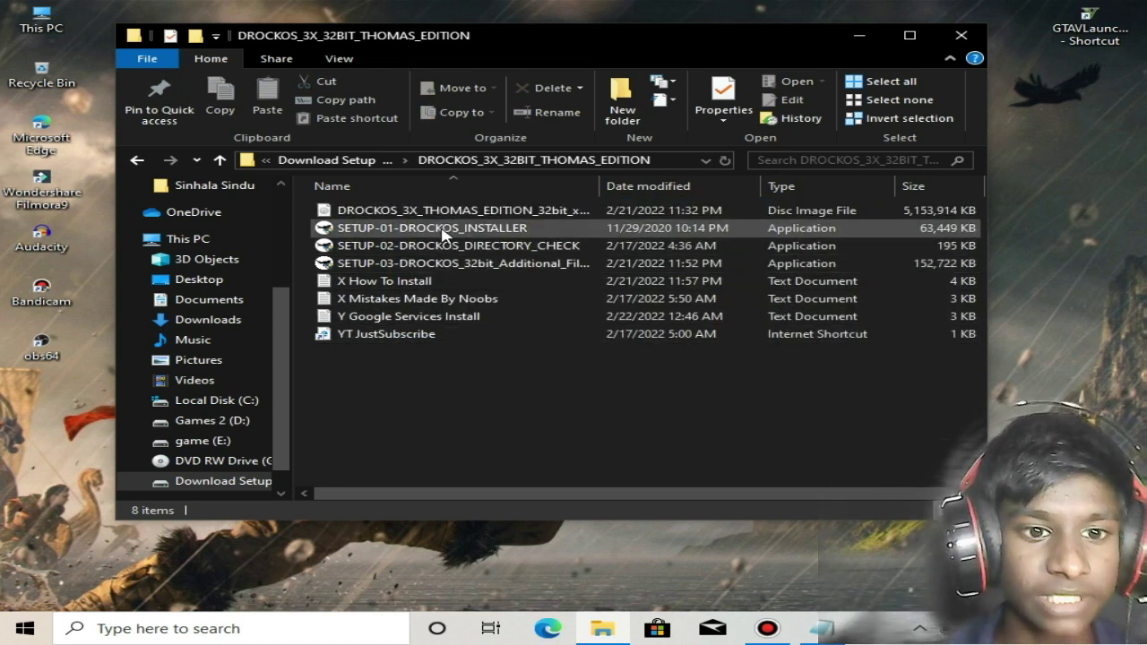
Run SETUP-01-DROCKOS_INSTALLER from the extracted folder as administrator
double_click(417, 224)
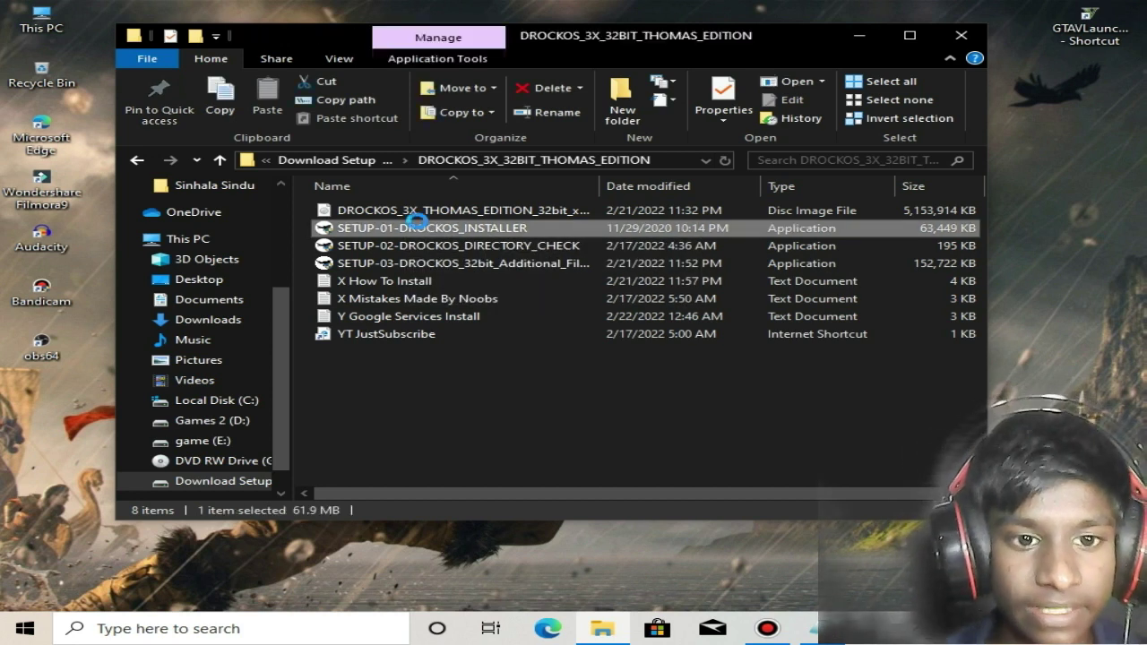
right_click(418, 223)
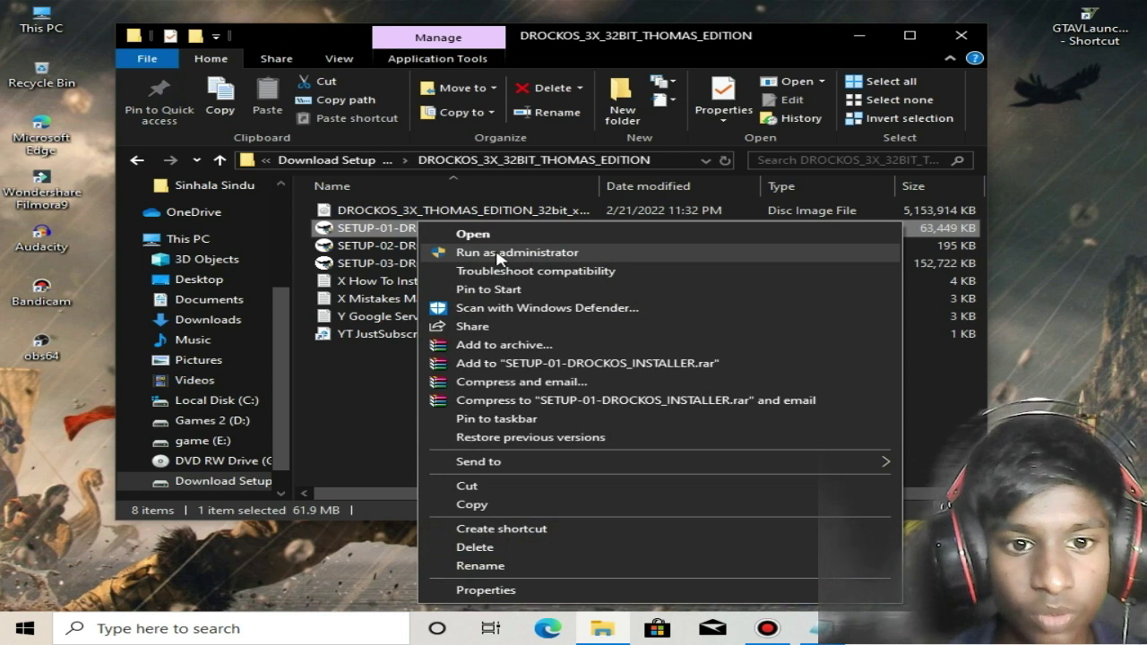
left_click(498, 254)
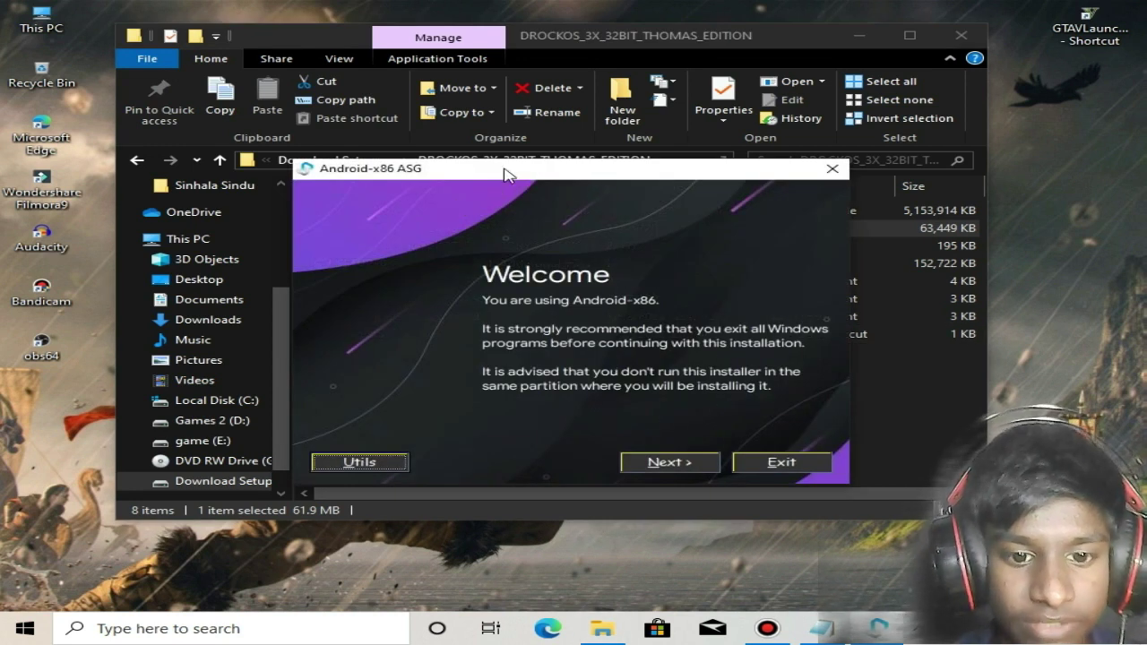
Load the DROCKOS_3X_THOMAS_EDITION_32bit_x86_by_techdrock disc image as the installer's OS package and proceed to the installation options
left_click_drag(505, 174, 419, 181)
left_click(599, 475)
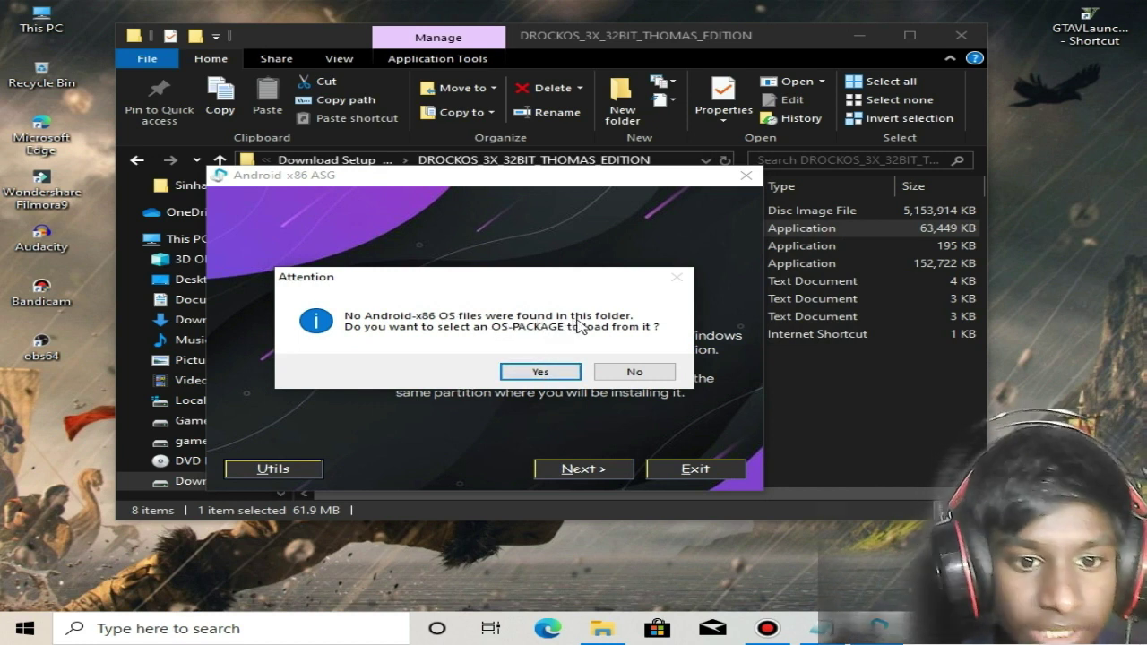
left_click(542, 371)
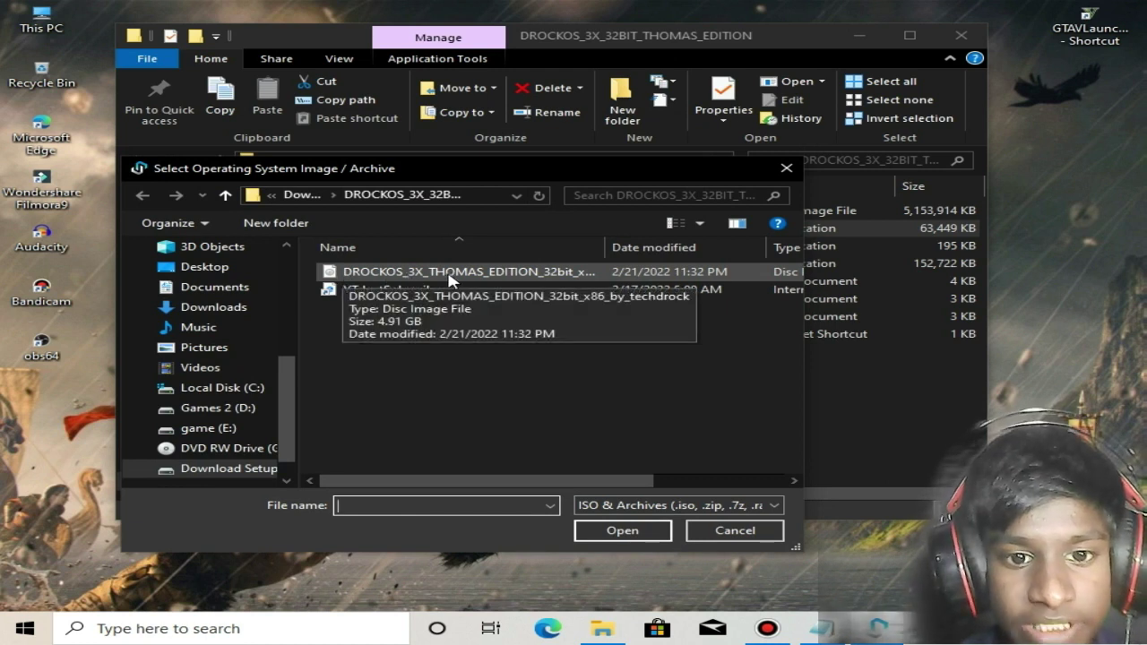
left_click(446, 279)
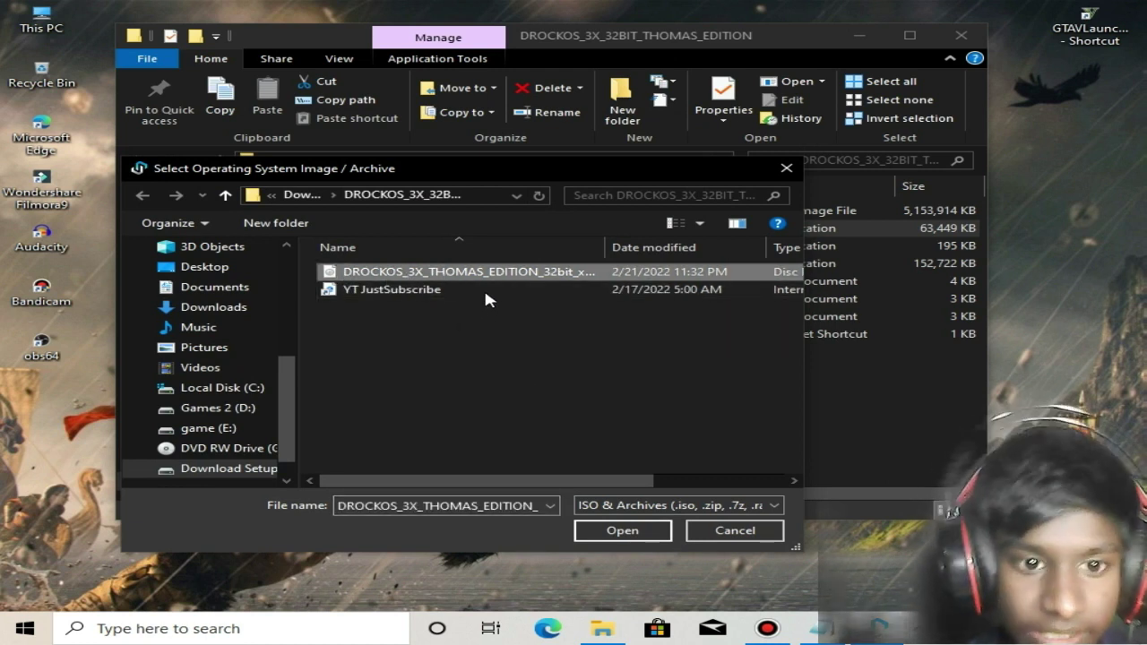
left_click(619, 530)
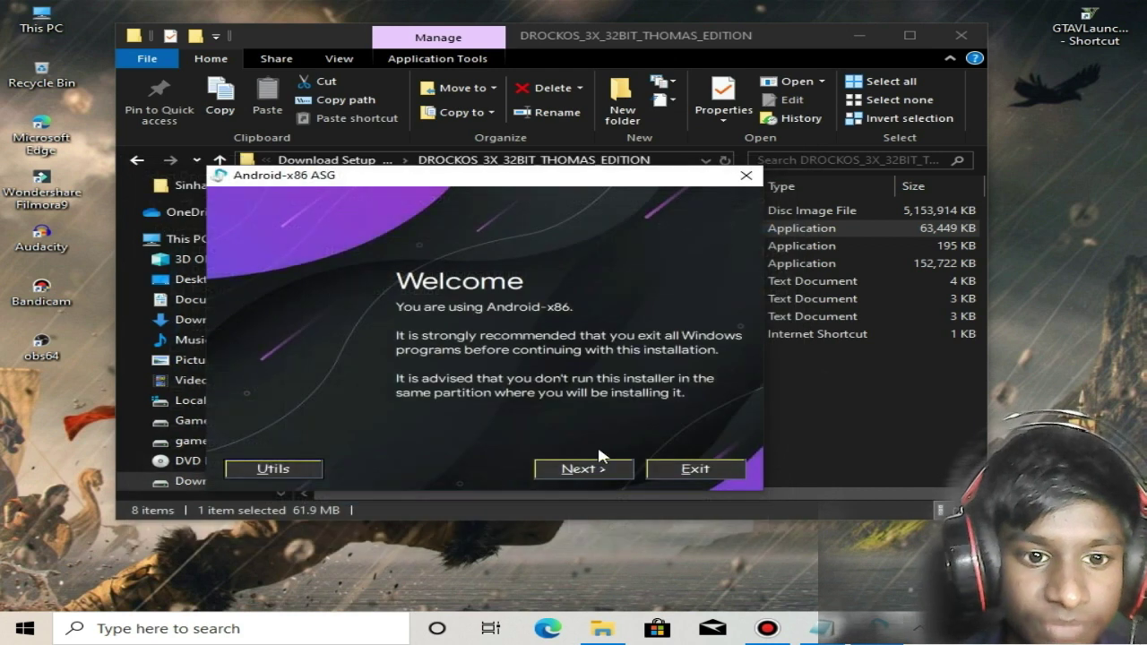
left_click(587, 468)
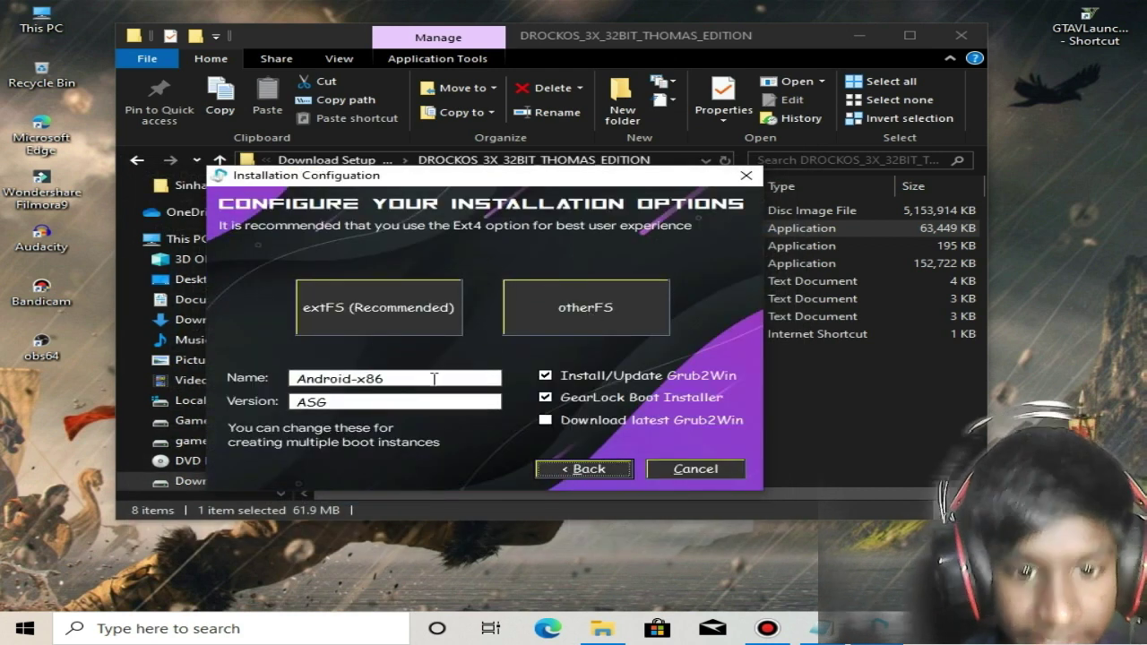
Name the installation DROCKOS, clear its version, and turn off Install/Update Grub2Win and GearLock Boot Installer
double_click(382, 403)
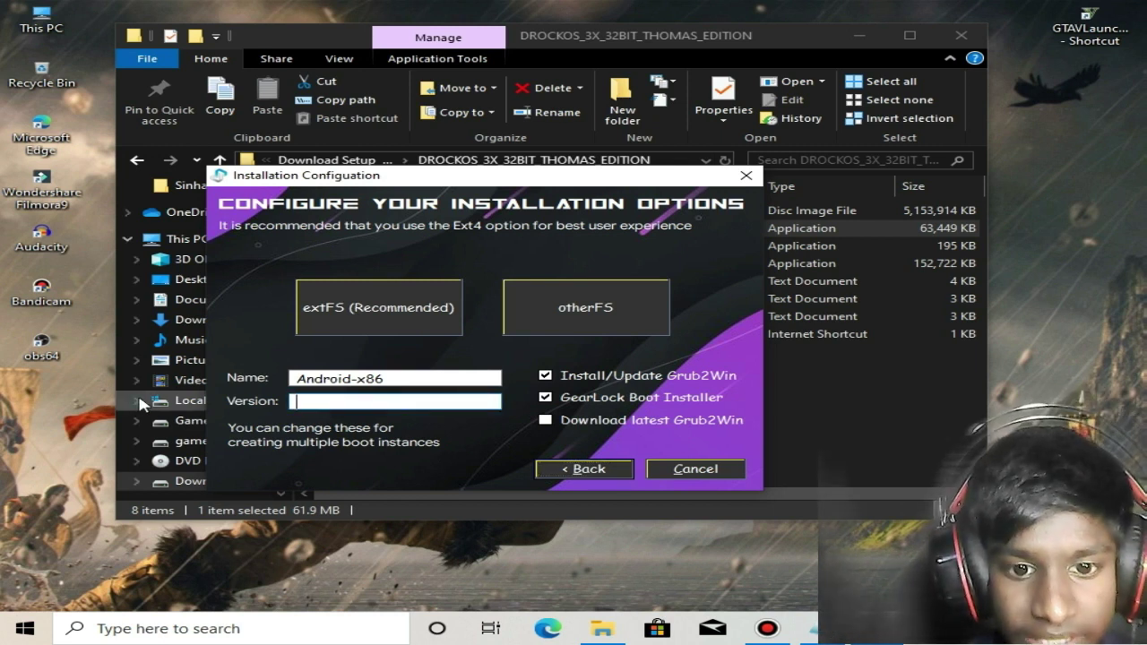
left_click(545, 378)
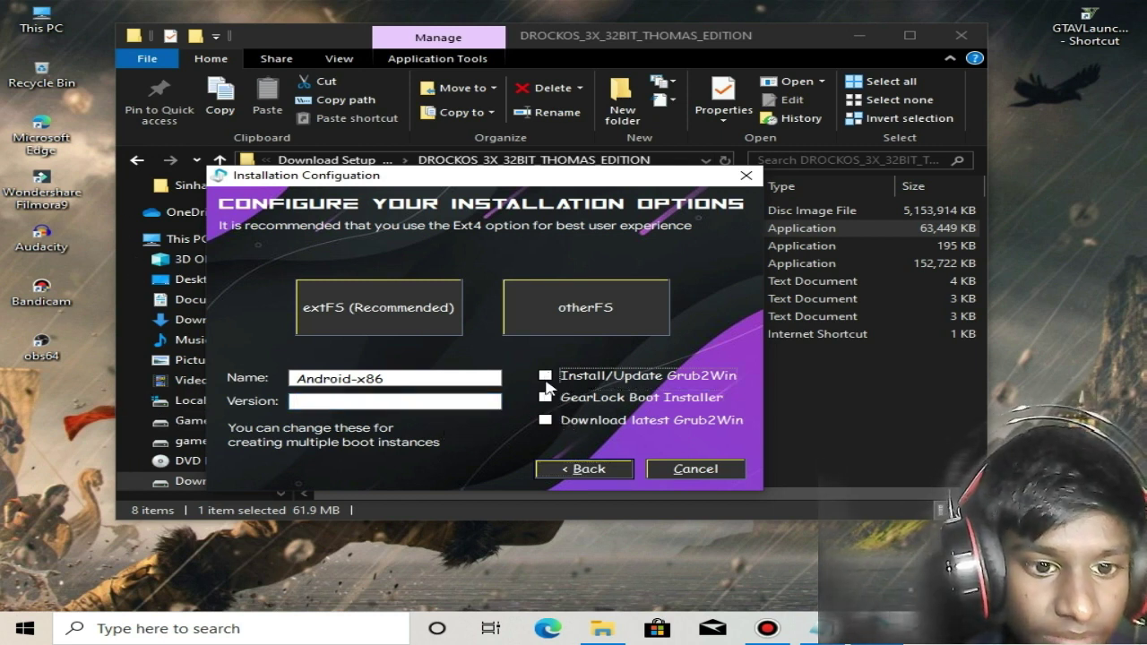
double_click(401, 383)
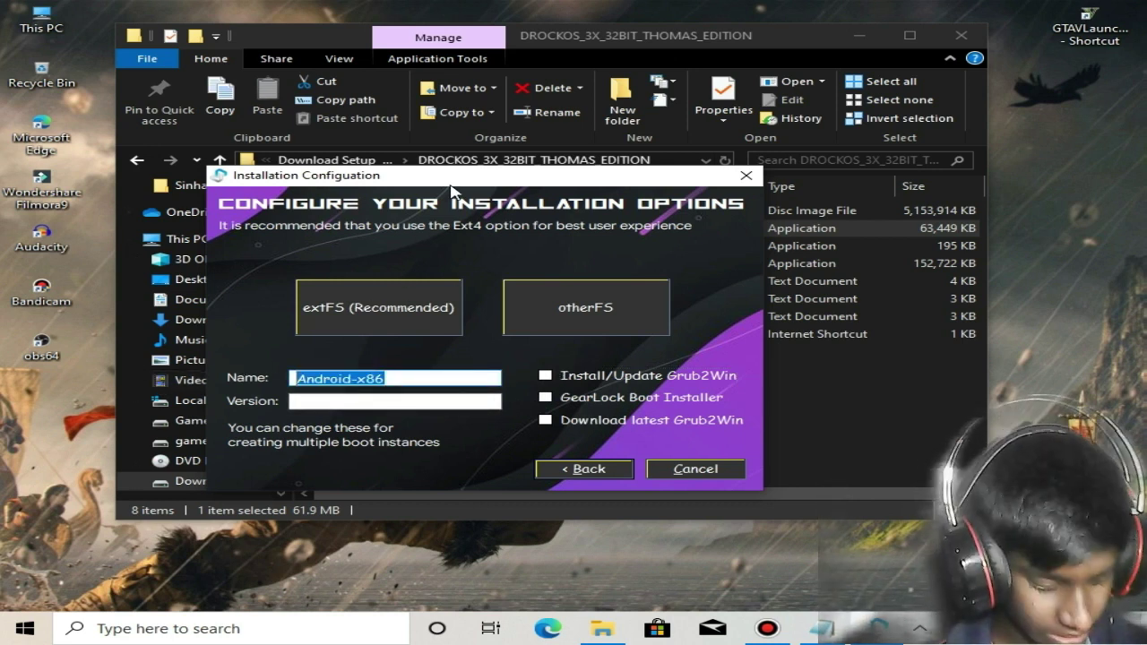
type("DROCKOS")
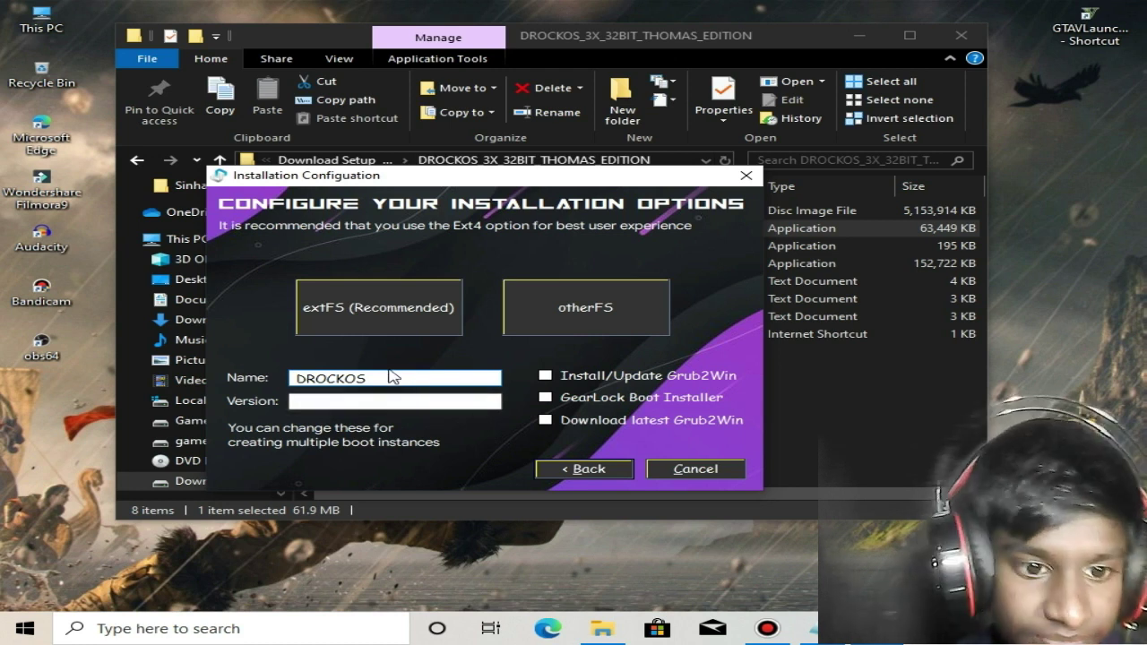
left_click(356, 402)
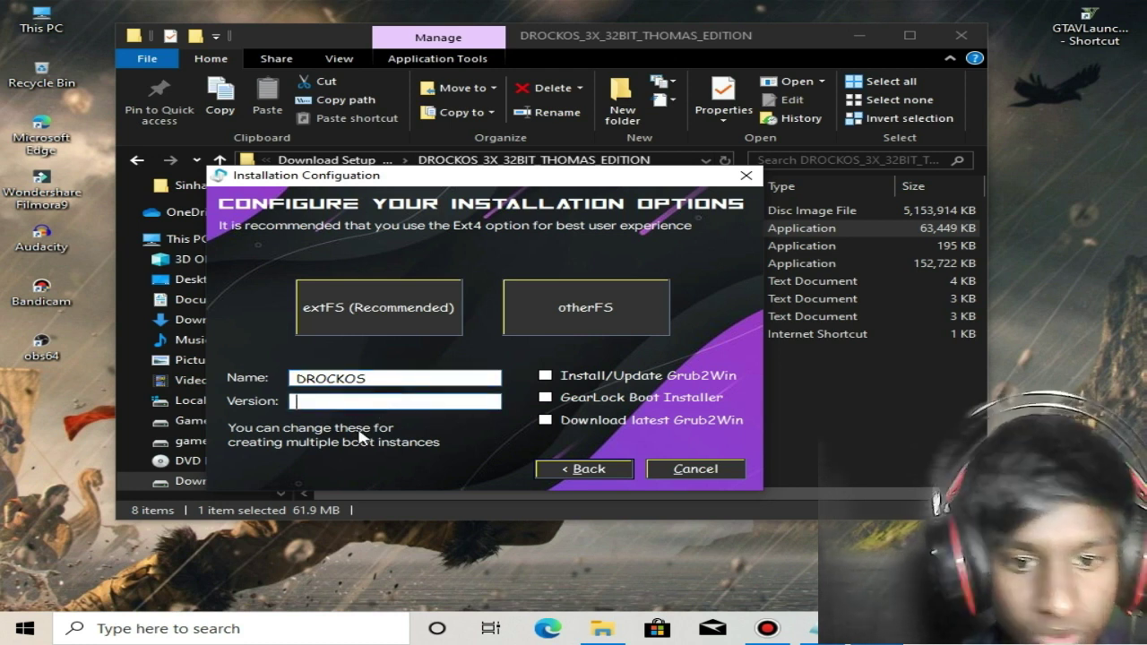
Choose the otherFS installation type with a 16 GB data image on the Games 2 (D:) partition
left_click(624, 308)
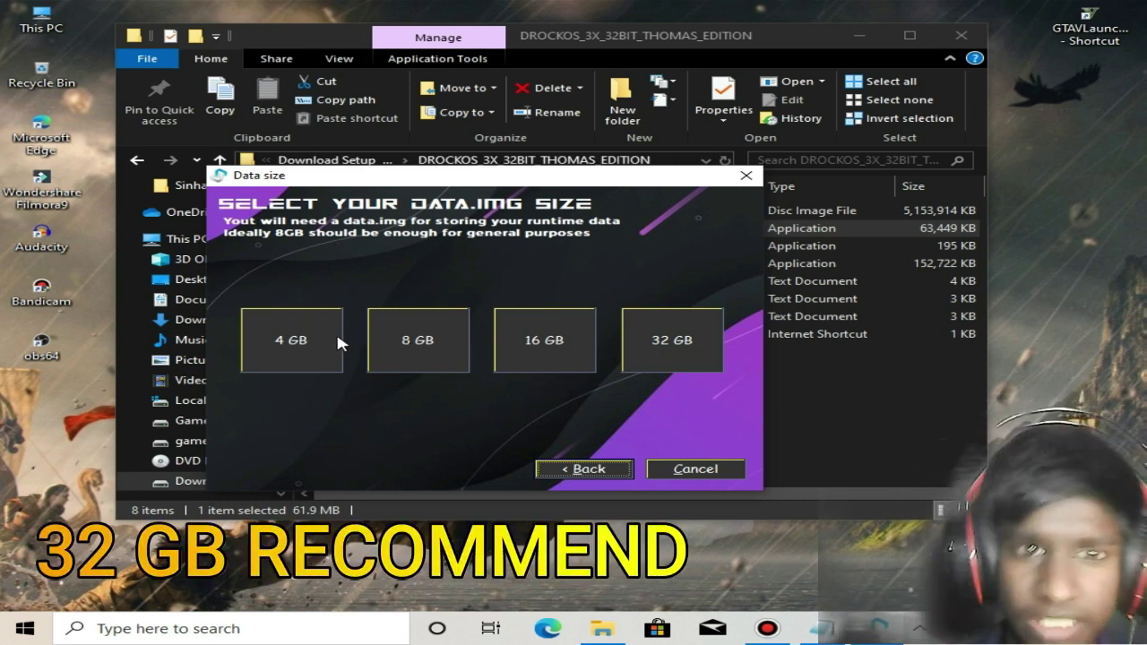
left_click(540, 364)
left_click(400, 331)
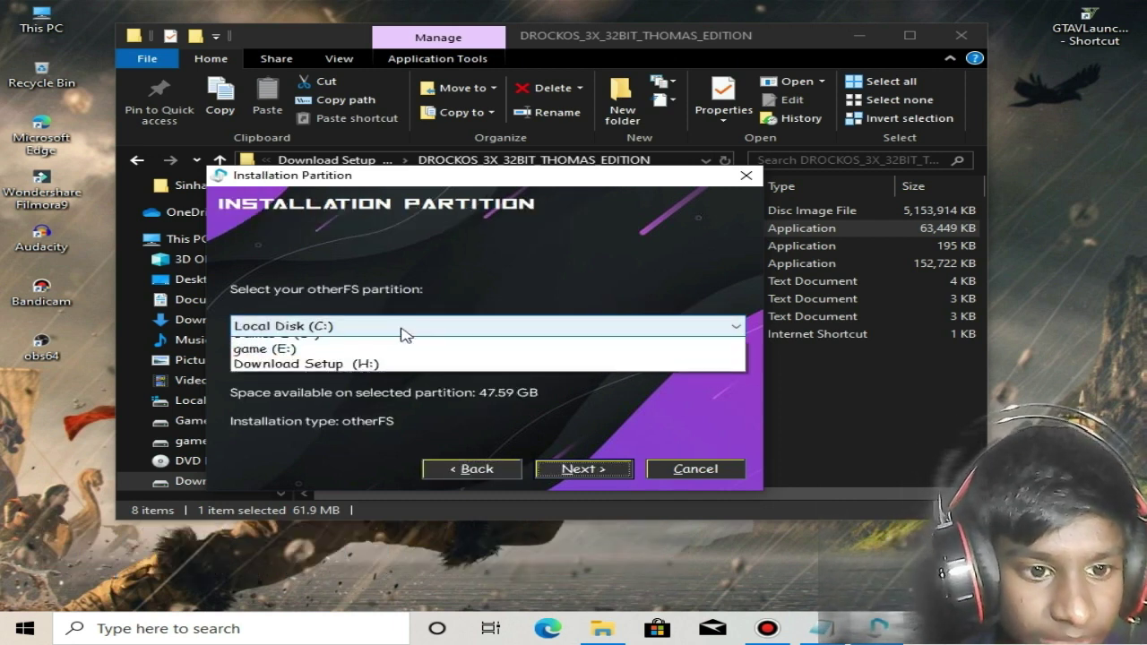
left_click(399, 339)
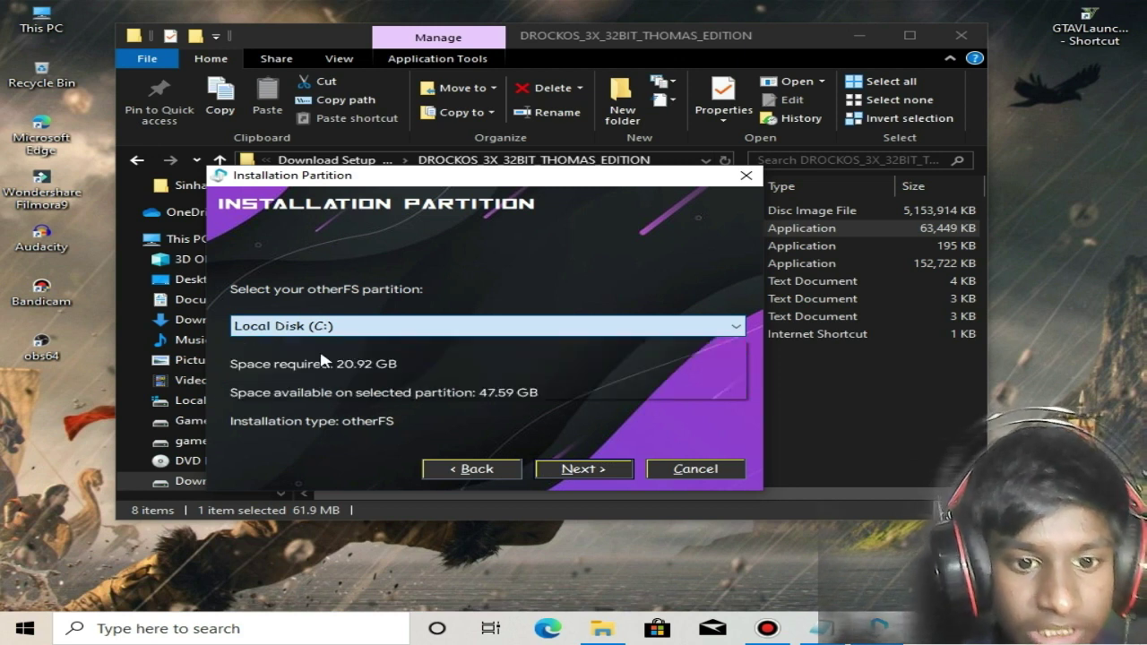
scroll(412, 335, "down", 1)
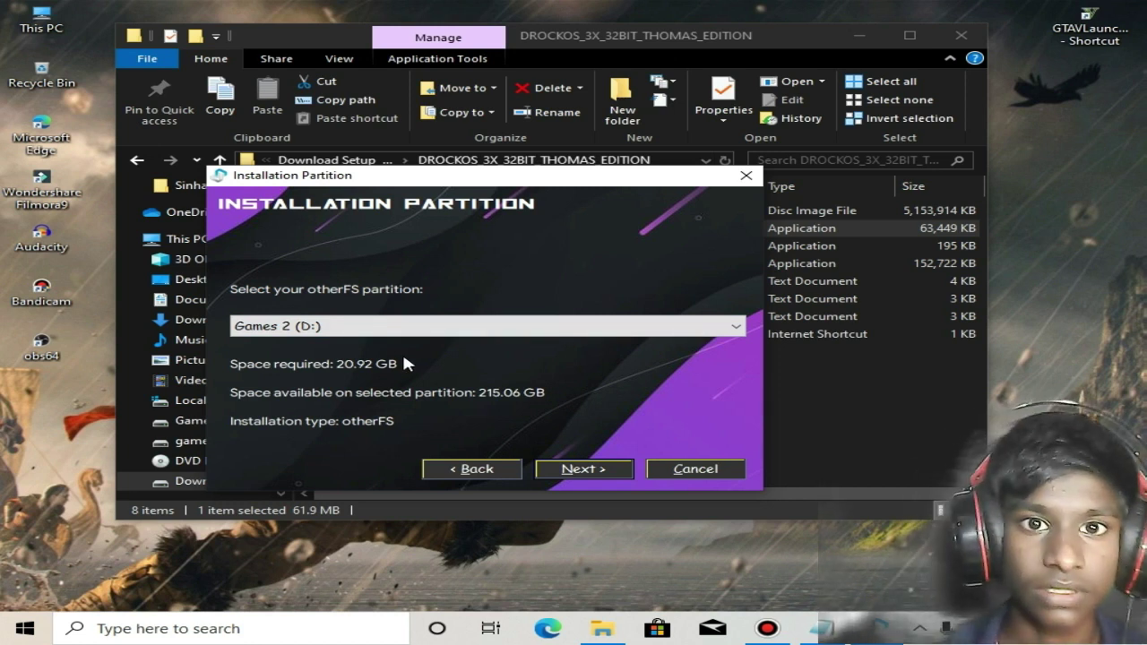
left_click(779, 633)
left_click_drag(549, 124, 542, 328)
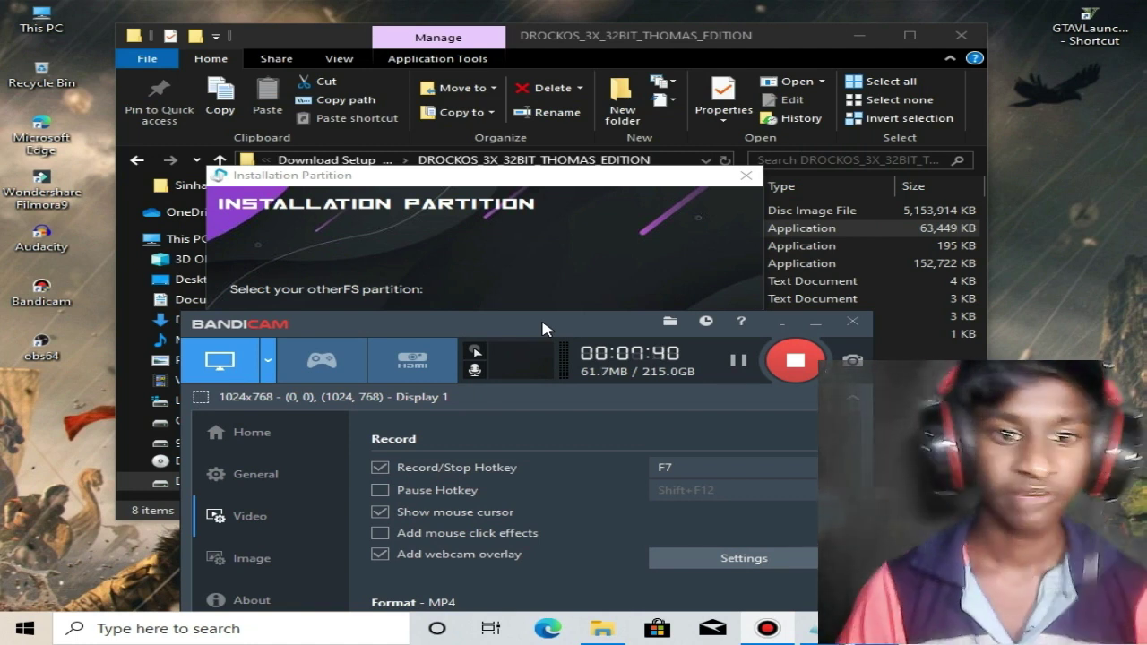
left_click(815, 321)
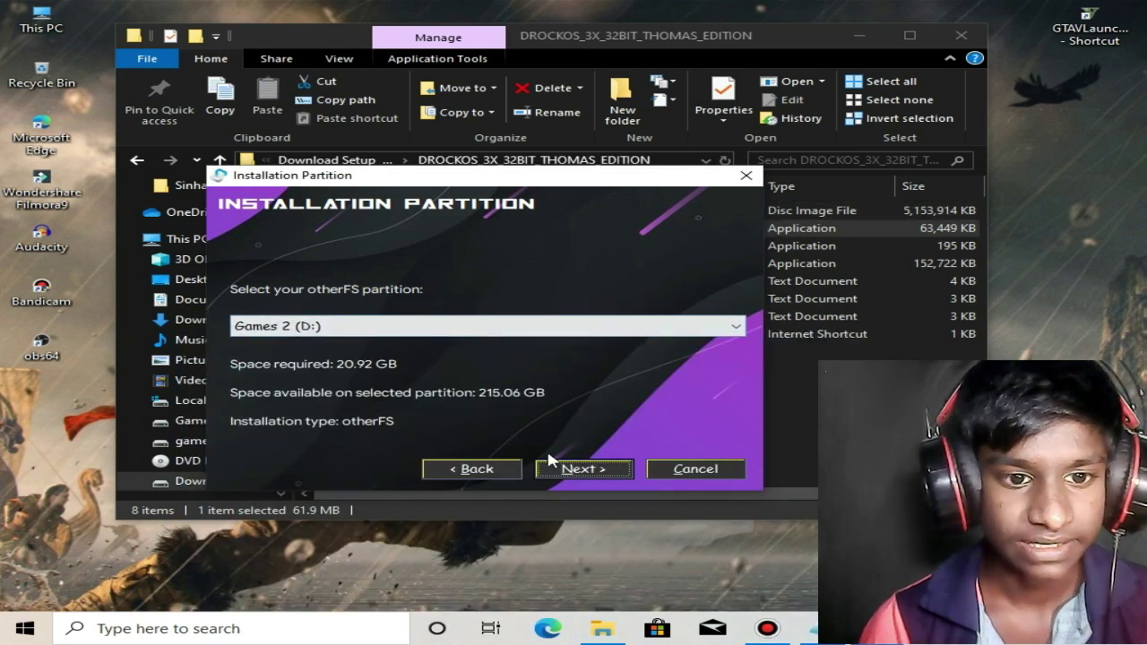
Accept the selected partition and start the DROCKOS installation to D:\DROCKOS-
left_click(594, 473)
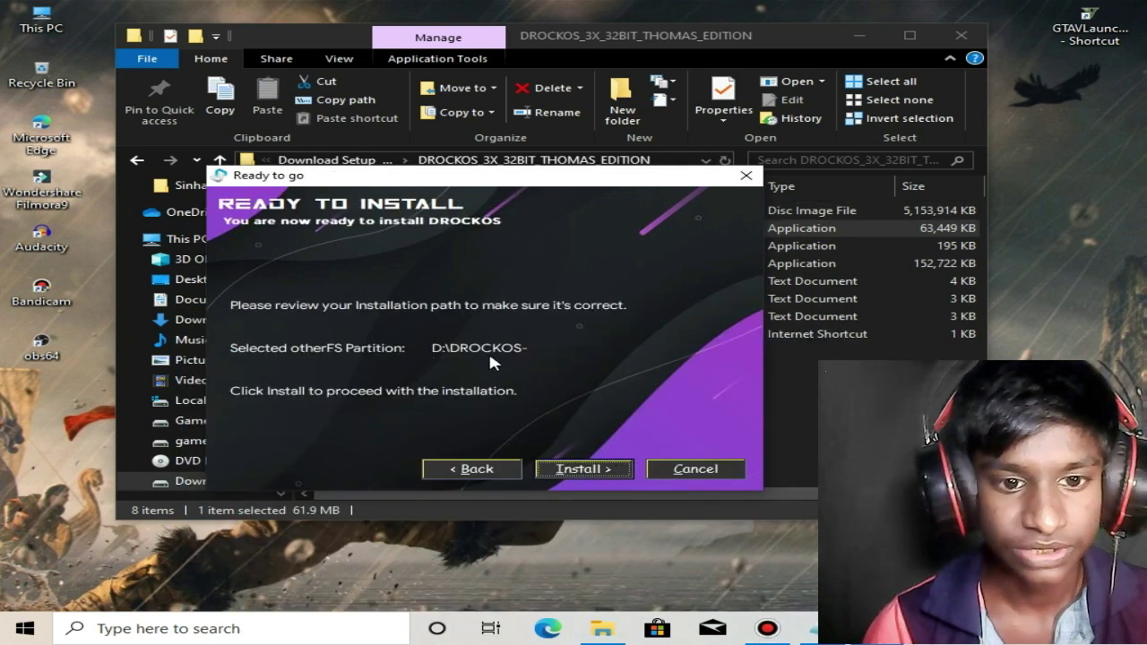
left_click(570, 471)
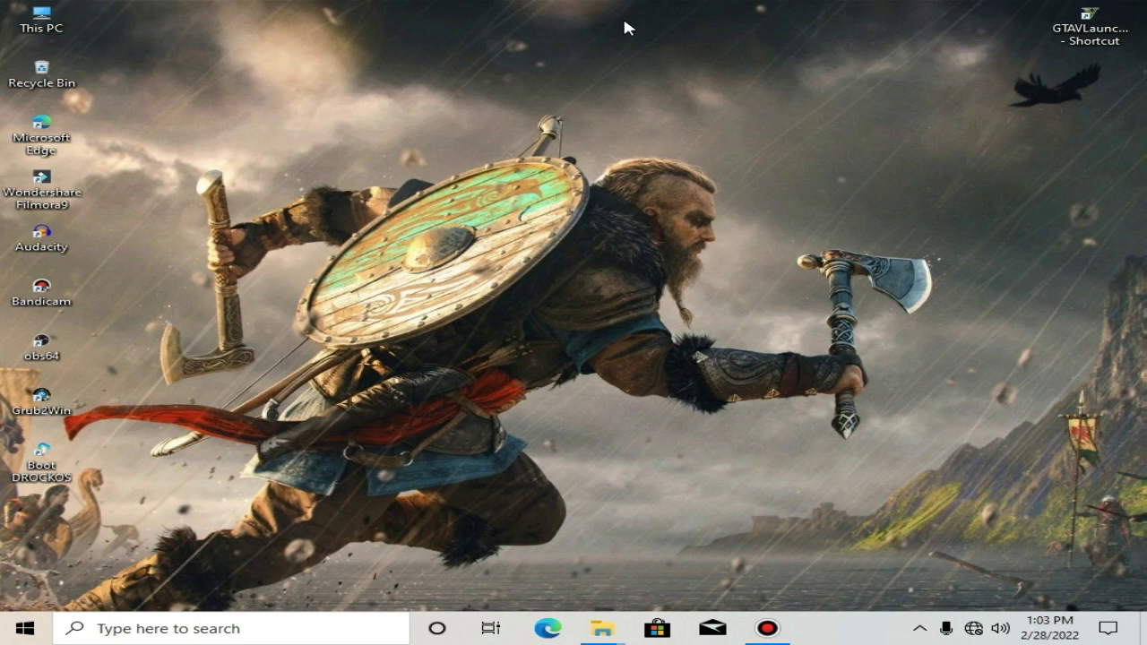
Refresh the desktop and reopen the DROCKOS_3X_32BIT_THOMAS_EDITION folder on the Download Setup (H:) drive
right_click(653, 29)
left_click(703, 73)
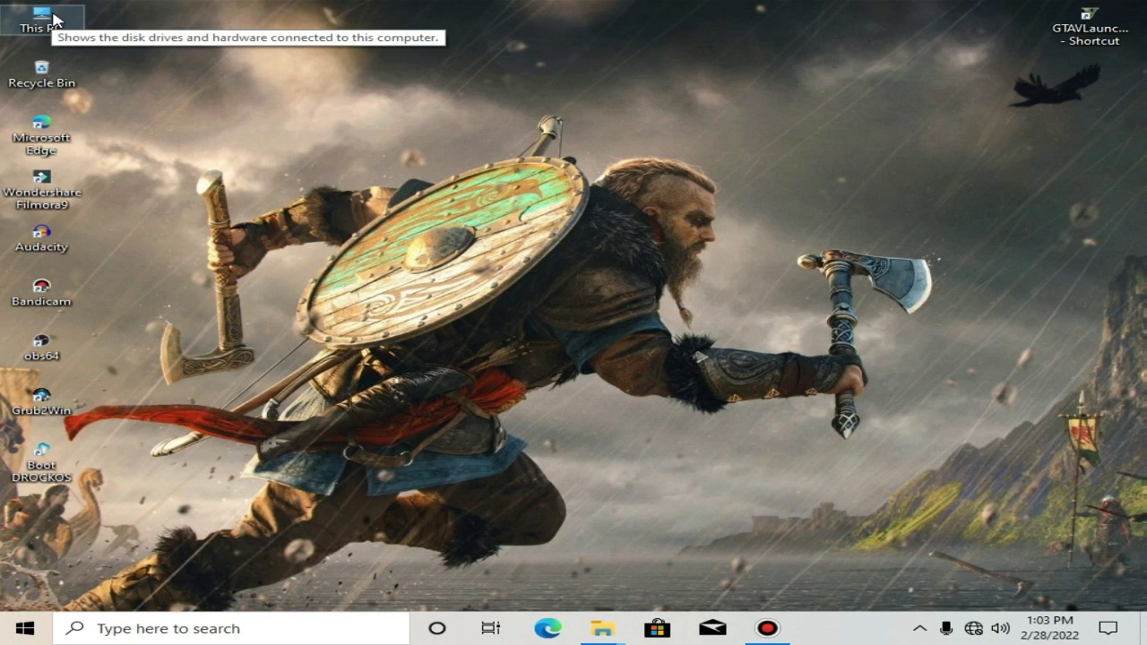
double_click(53, 18)
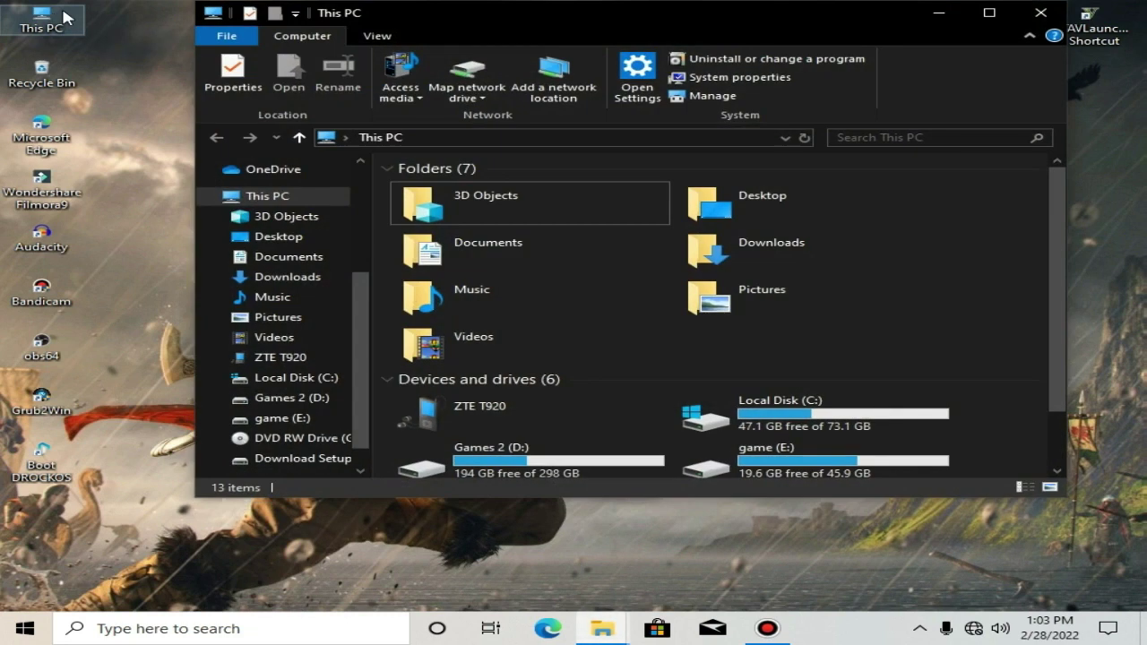
scroll(699, 251, "down", 1)
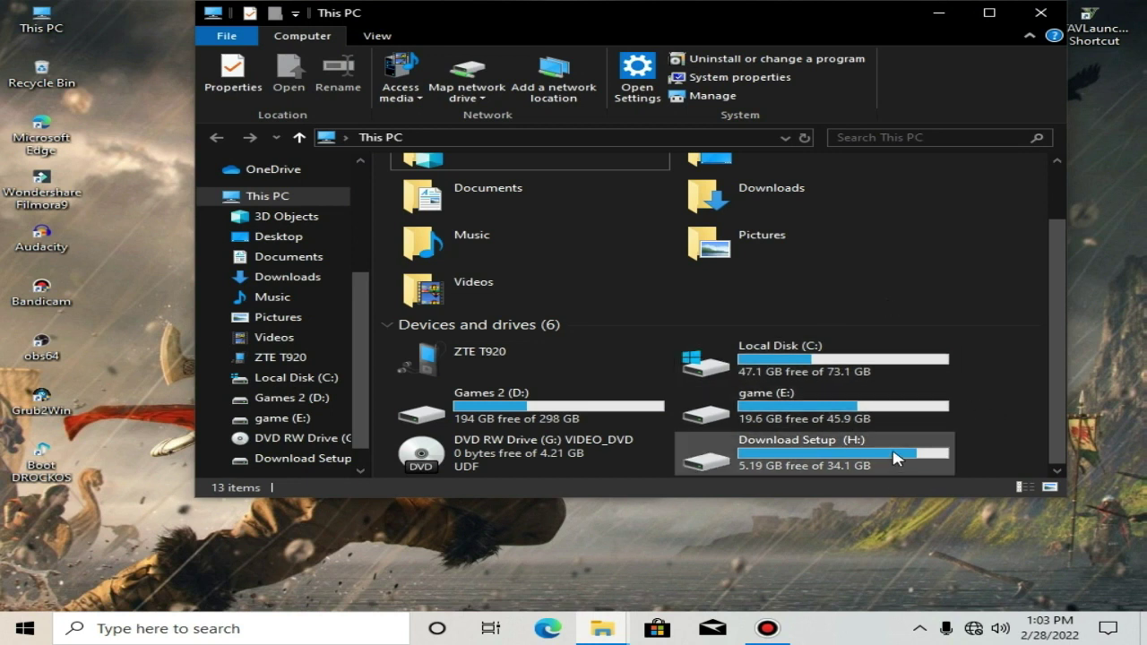
double_click(807, 459)
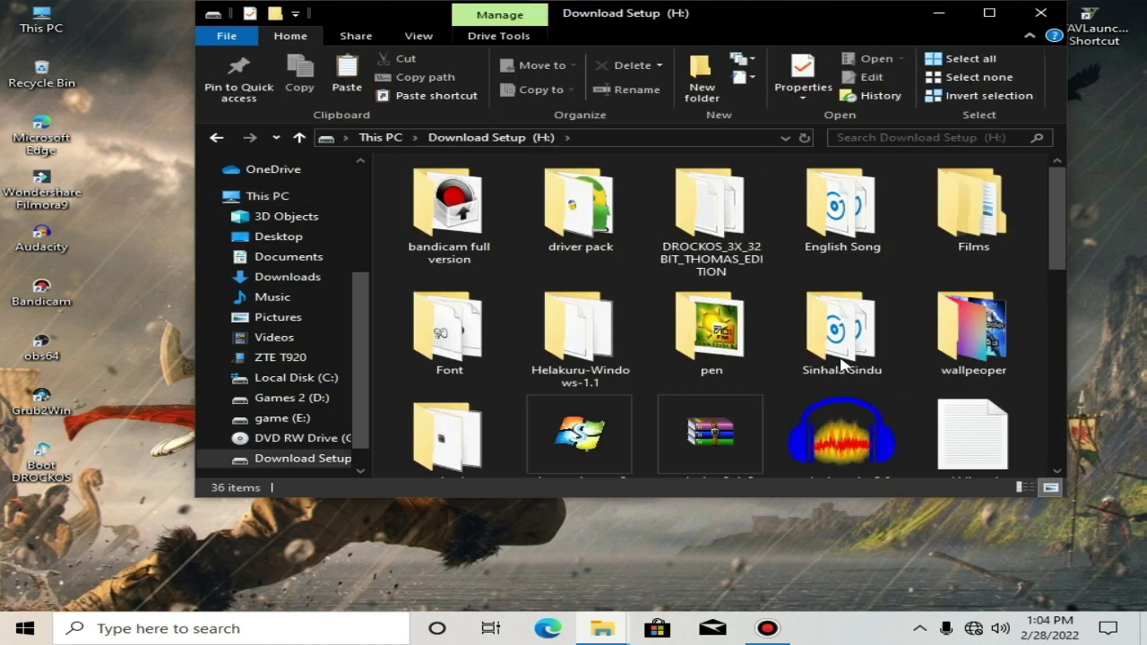
scroll(923, 336, "down", 5)
scroll(923, 336, "down", 3)
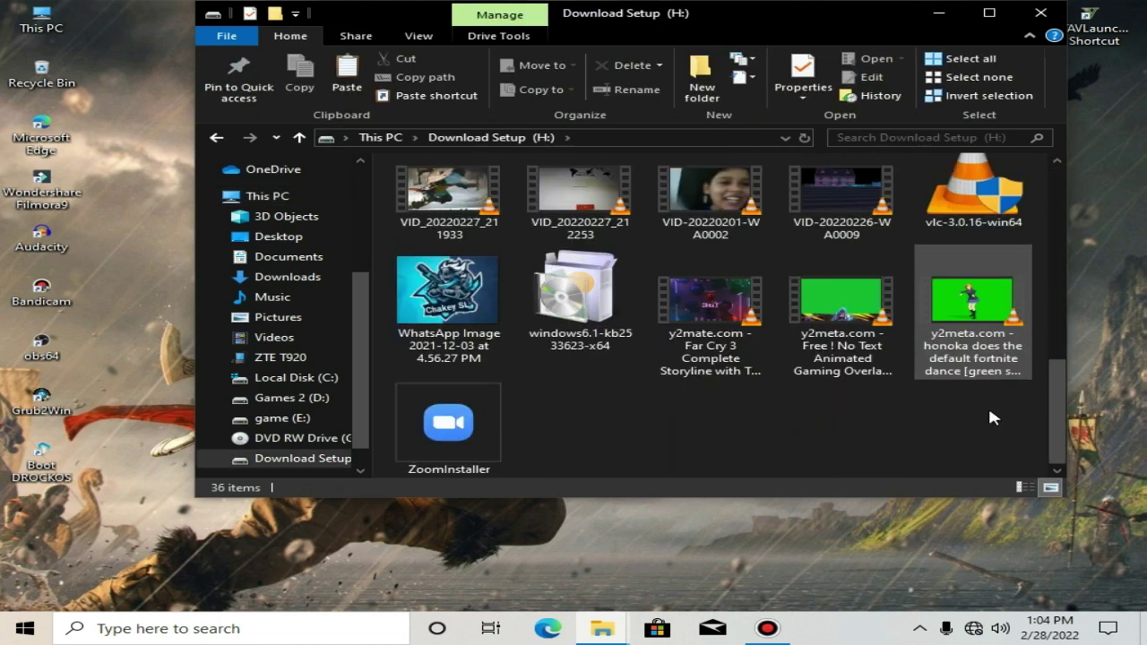
scroll(1067, 381, "up", 2)
left_click_drag(1066, 380, 1071, 229)
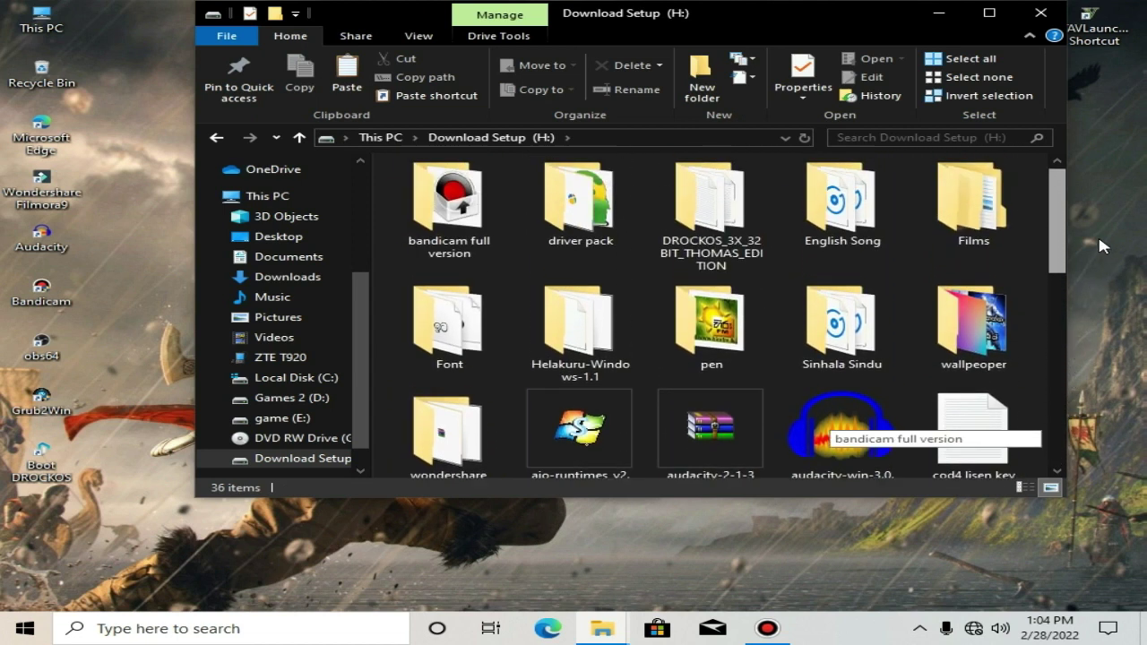
double_click(717, 197)
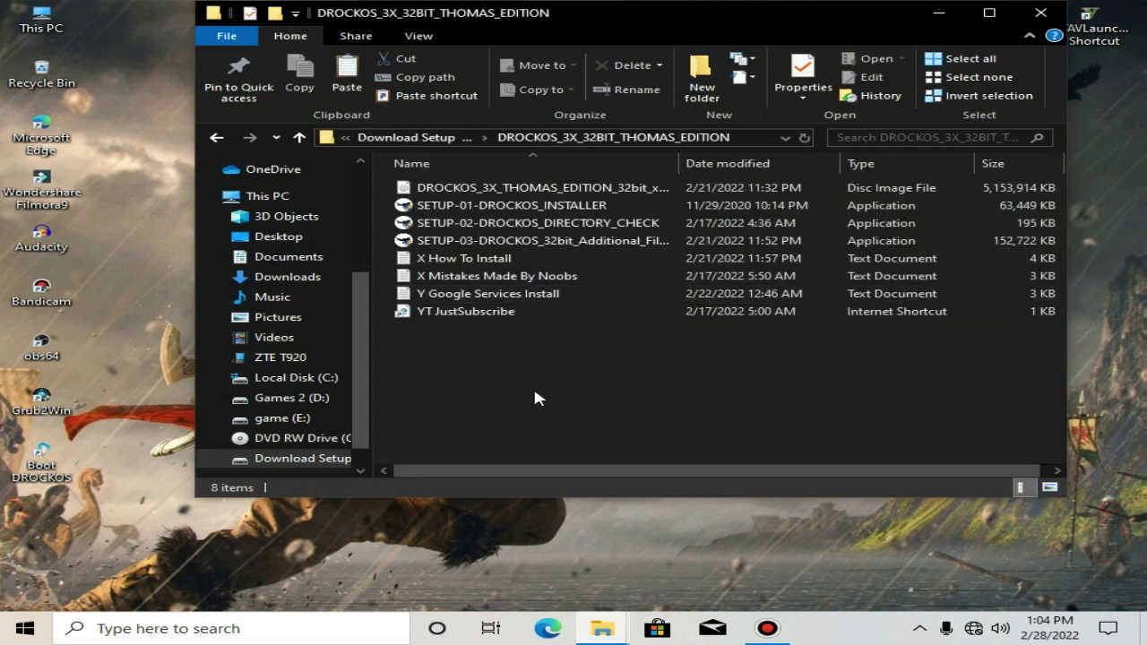
Run SETUP-02-DROCKOS_DIRECTORY_CHECK from the edition folder as administrator
left_click_drag(512, 396, 681, 183)
left_click(500, 383)
left_click(507, 208)
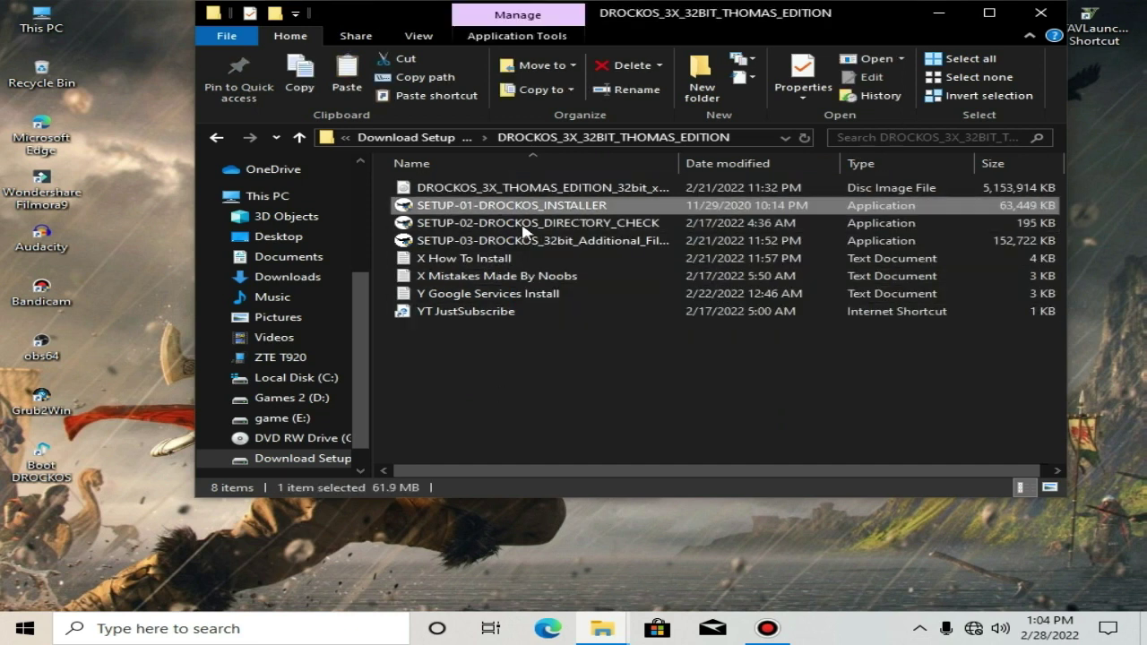
left_click(580, 224)
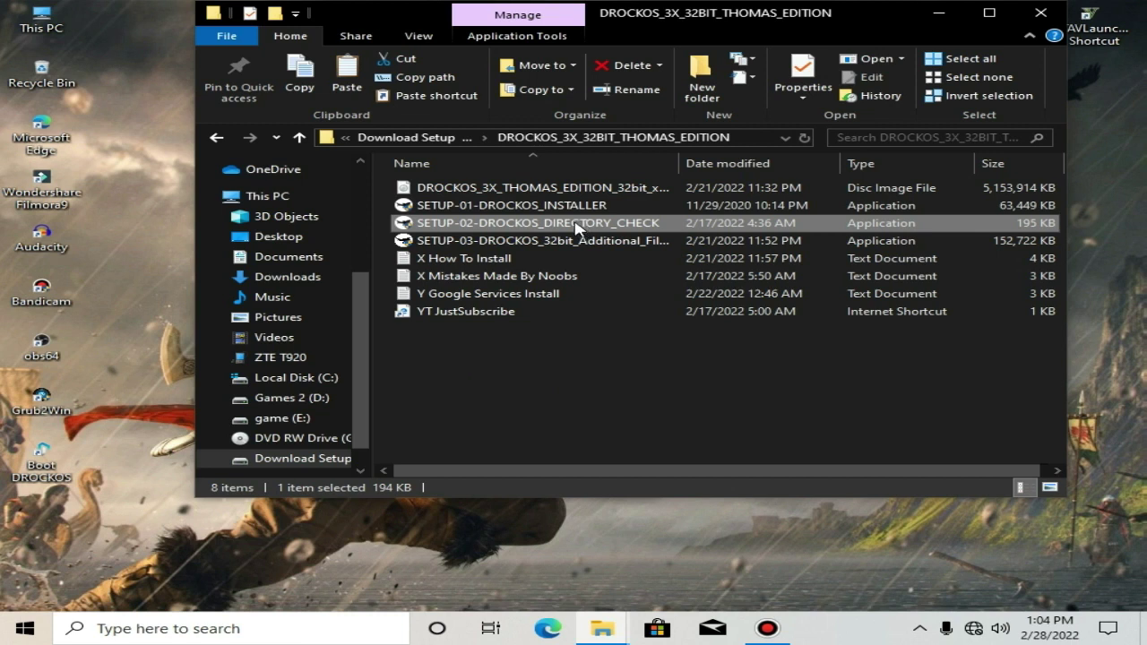
right_click(505, 230)
left_click(577, 258)
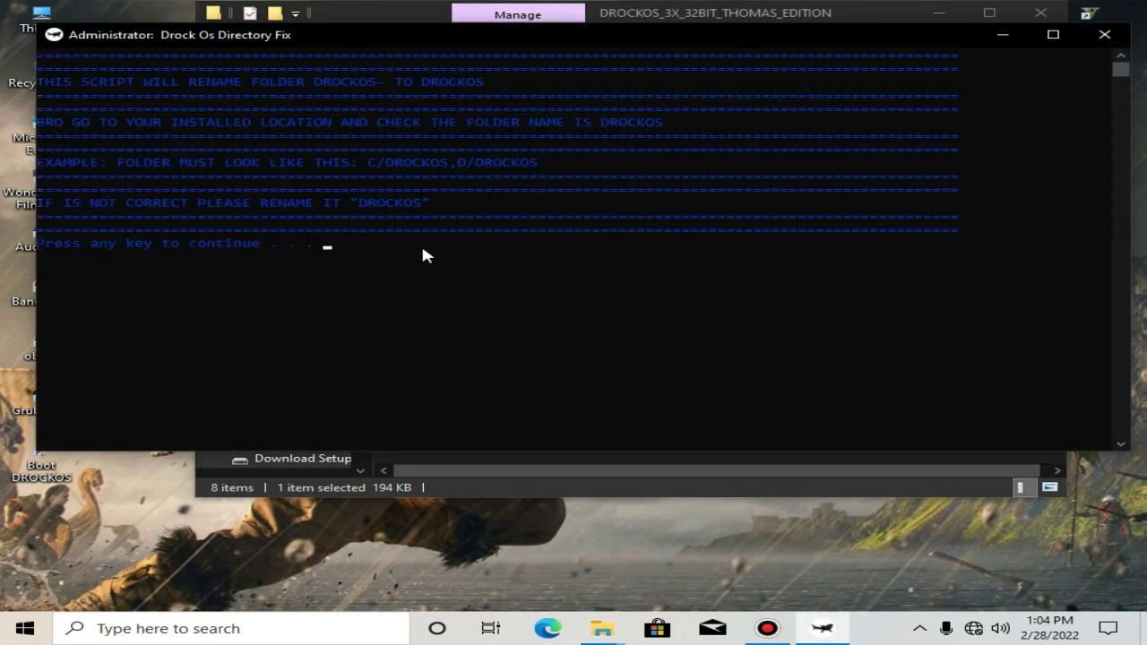
Open the Games 2 (D:) drive in File Explorer and arrange it beside the Drock Os Directory Fix window
left_click_drag(339, 58, 605, 347)
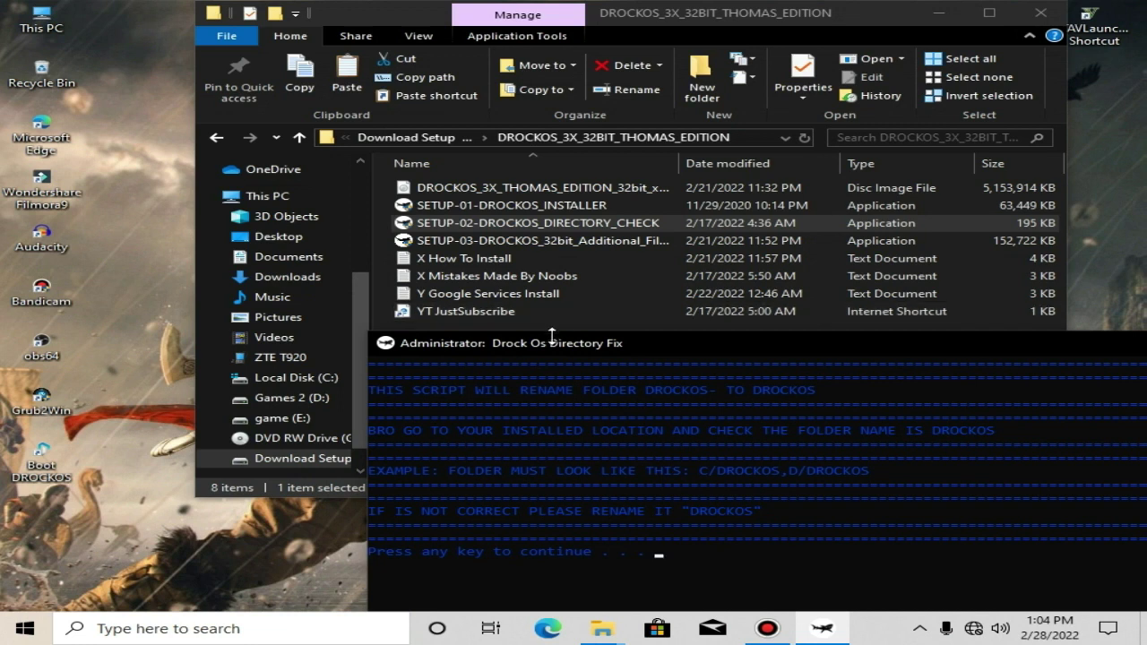
left_click_drag(563, 350, 691, 87)
left_click(443, 368)
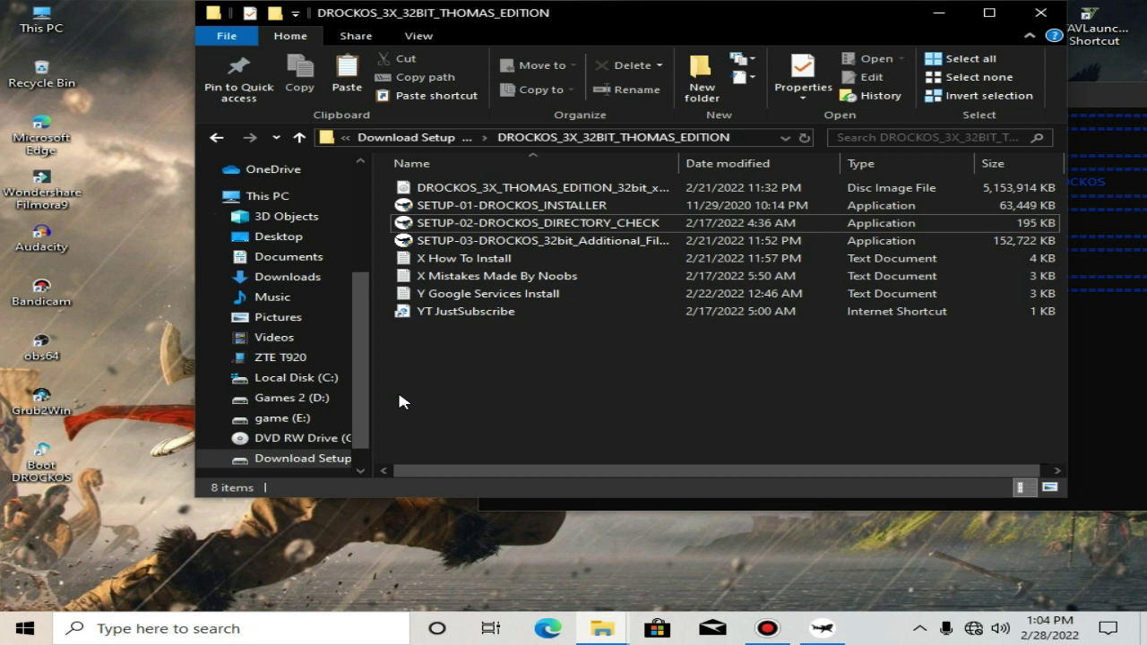
left_click(313, 397)
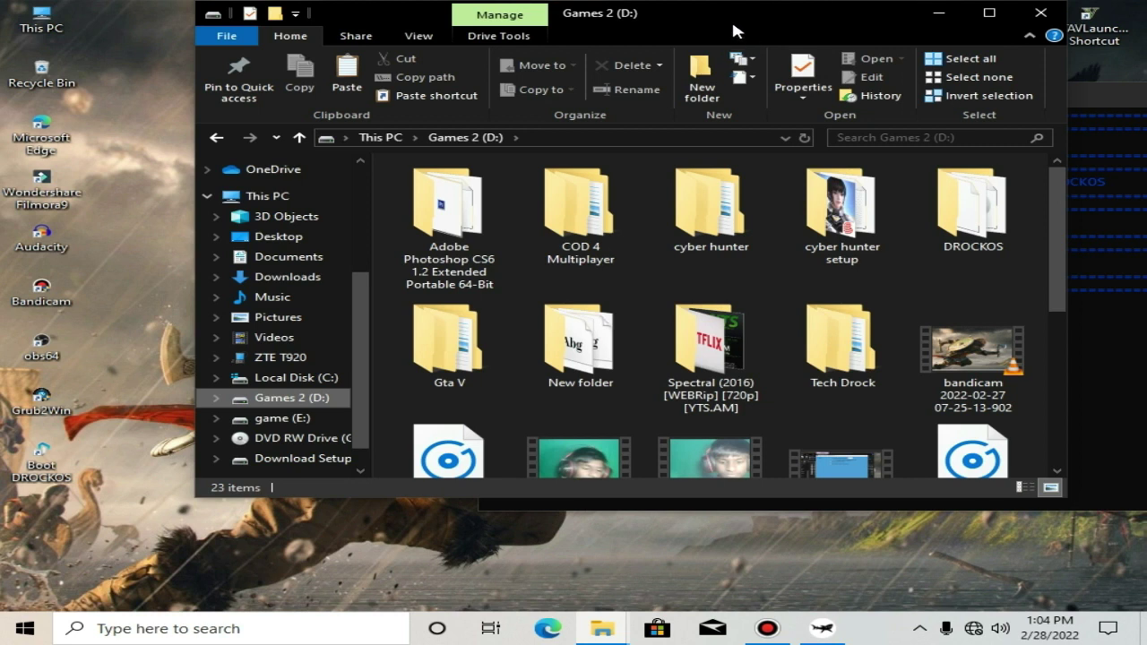
left_click_drag(738, 27, 173, 46)
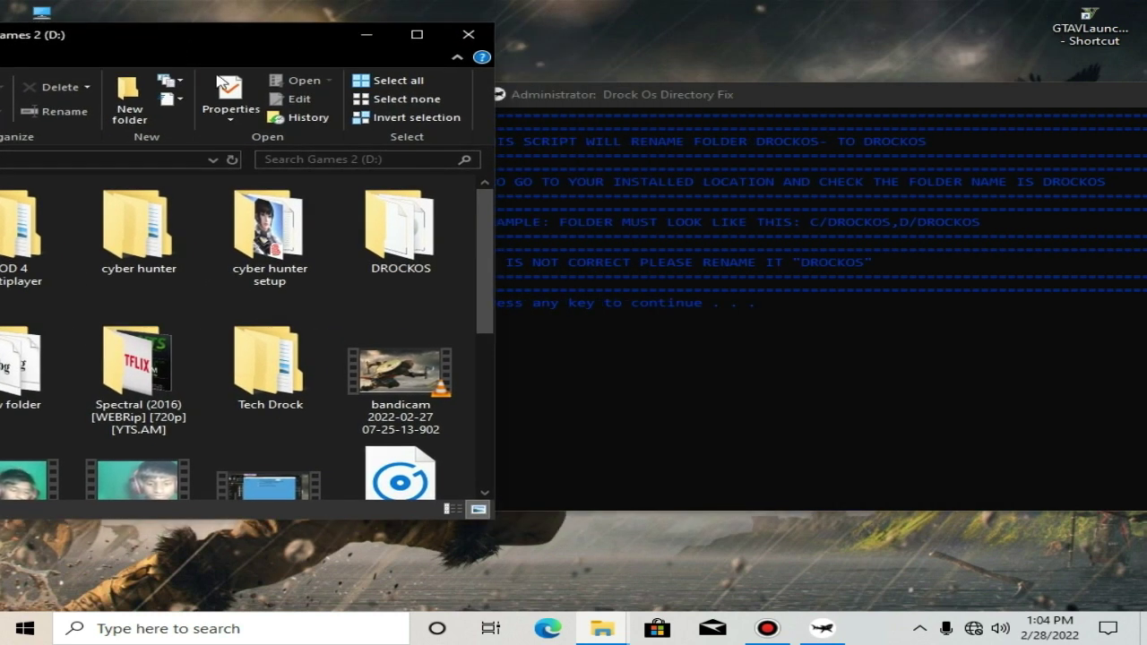
Check the installed folder's name on Games 2 (D:) against the name required by the Drock Os Directory Fix script
left_click(401, 231)
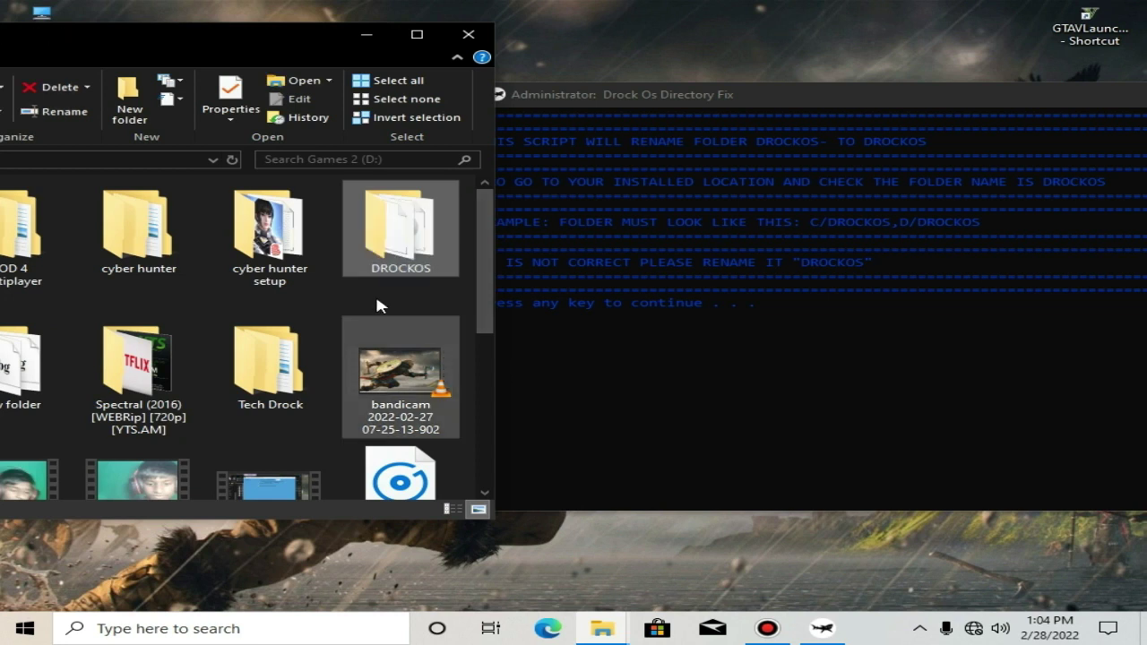
left_click_drag(365, 299, 478, 250)
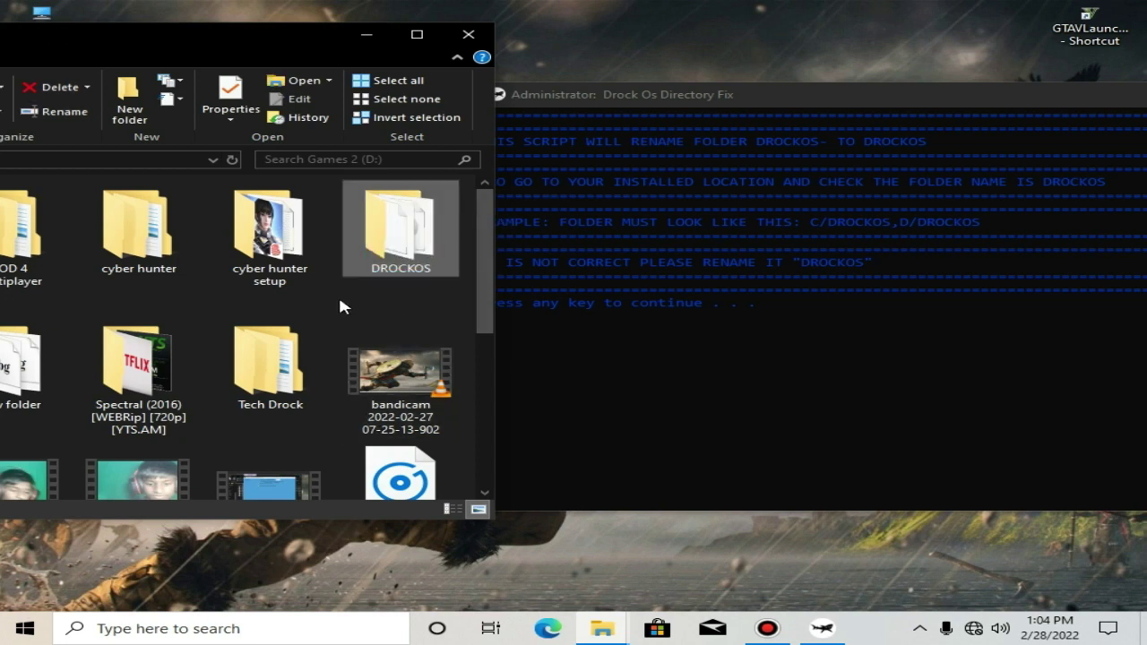
left_click_drag(339, 306, 368, 286)
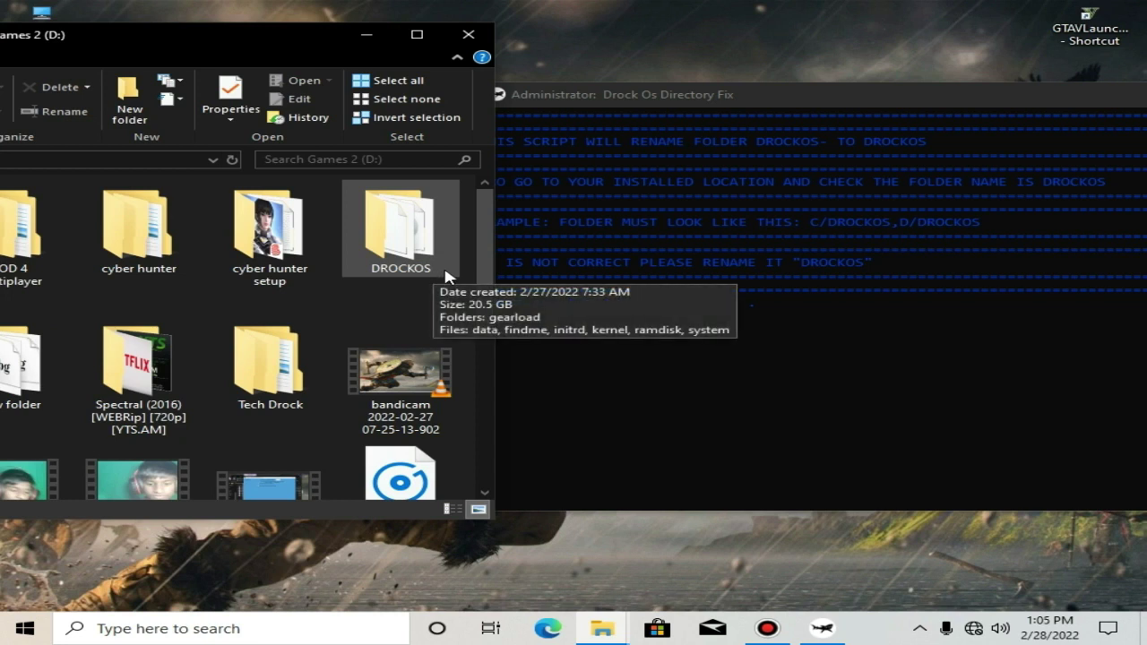
left_click_drag(363, 298, 448, 233)
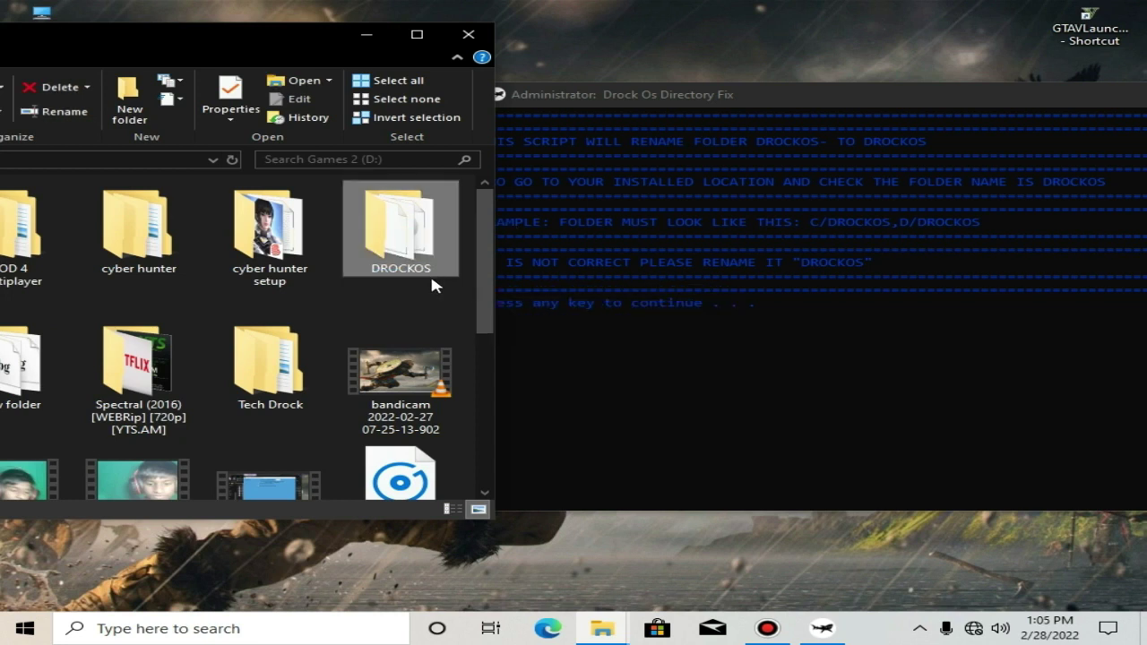
left_click(621, 416)
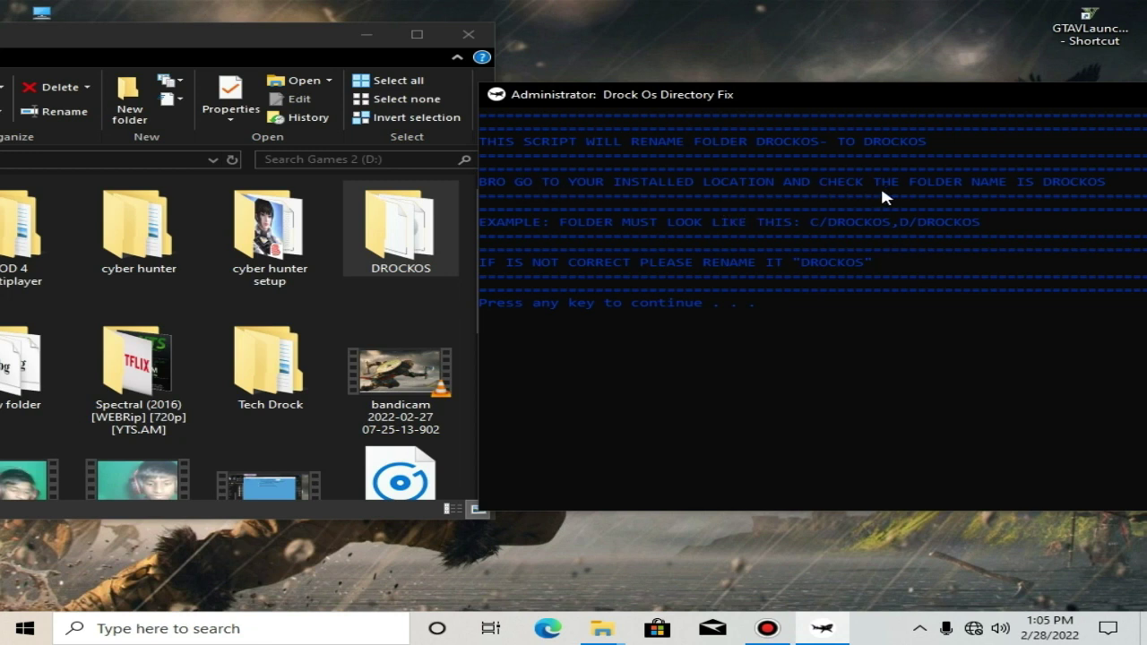
left_click(448, 268)
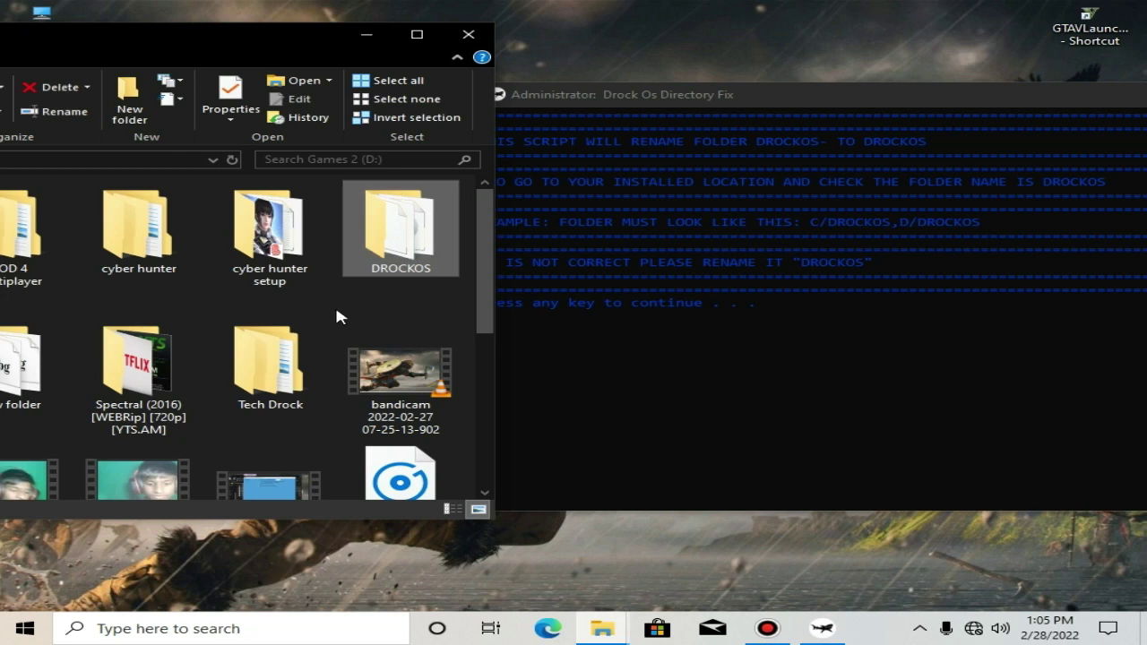
mouse_move(386, 303)
left_mouse_down()
mouse_move(473, 195)
mouse_move(383, 311)
left_mouse_up()
left_click(376, 298)
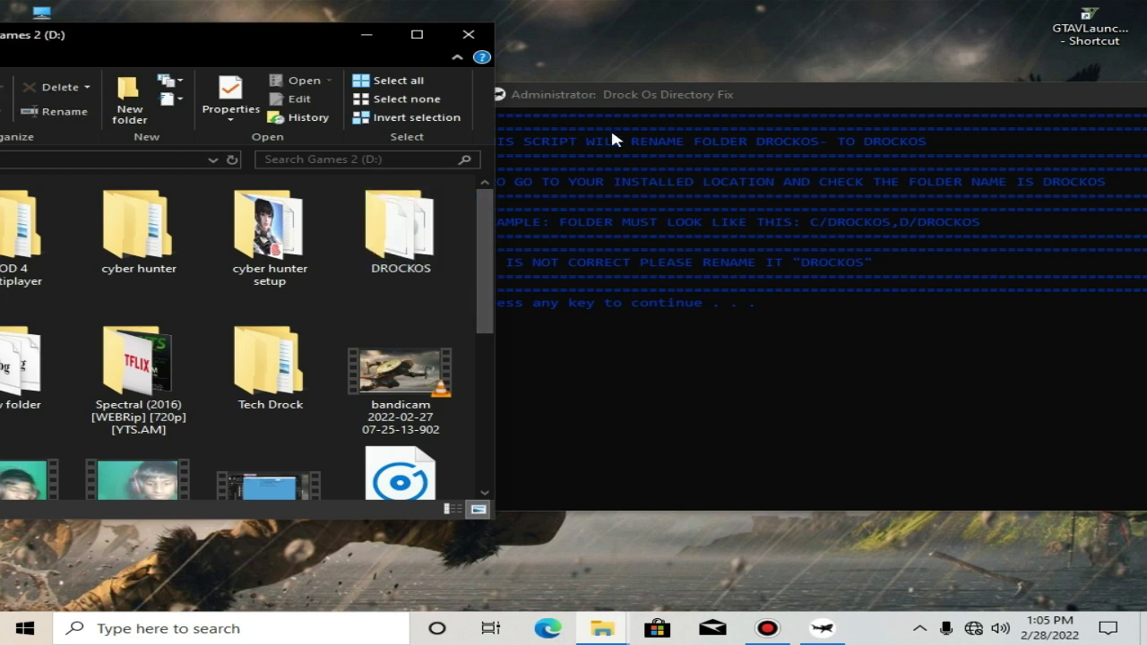
left_click(617, 100)
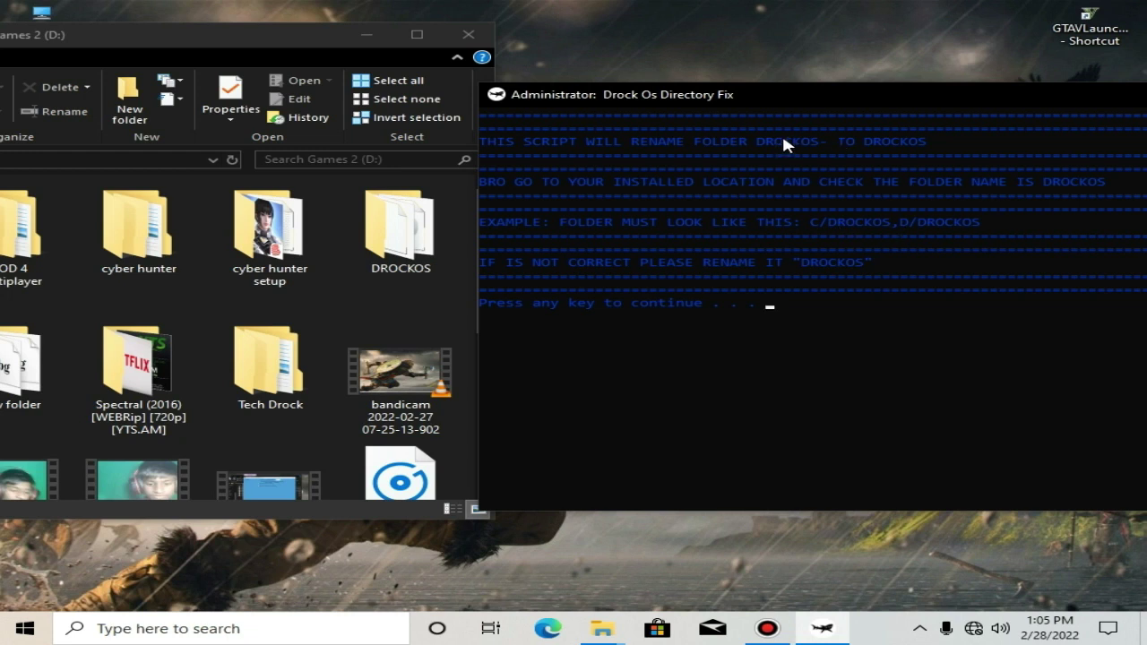
Close the Drock Os Directory Fix window and move the Games 2 (D:) window back to the middle of the desktop
left_click_drag(760, 101, 769, 19)
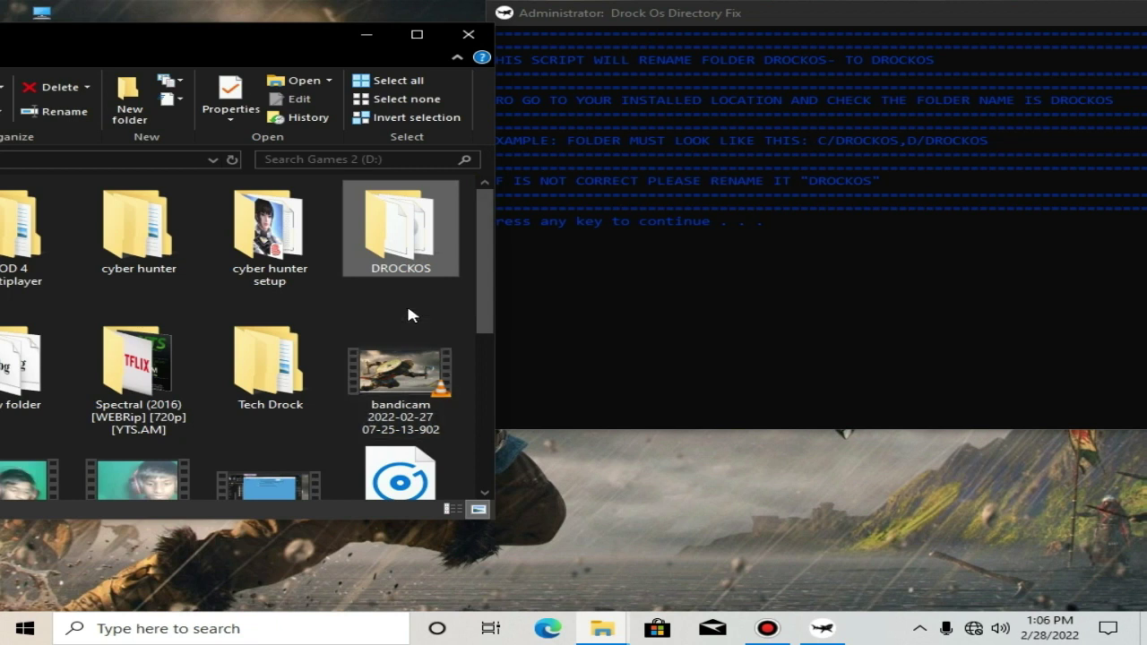
left_click_drag(650, 15, 289, 117)
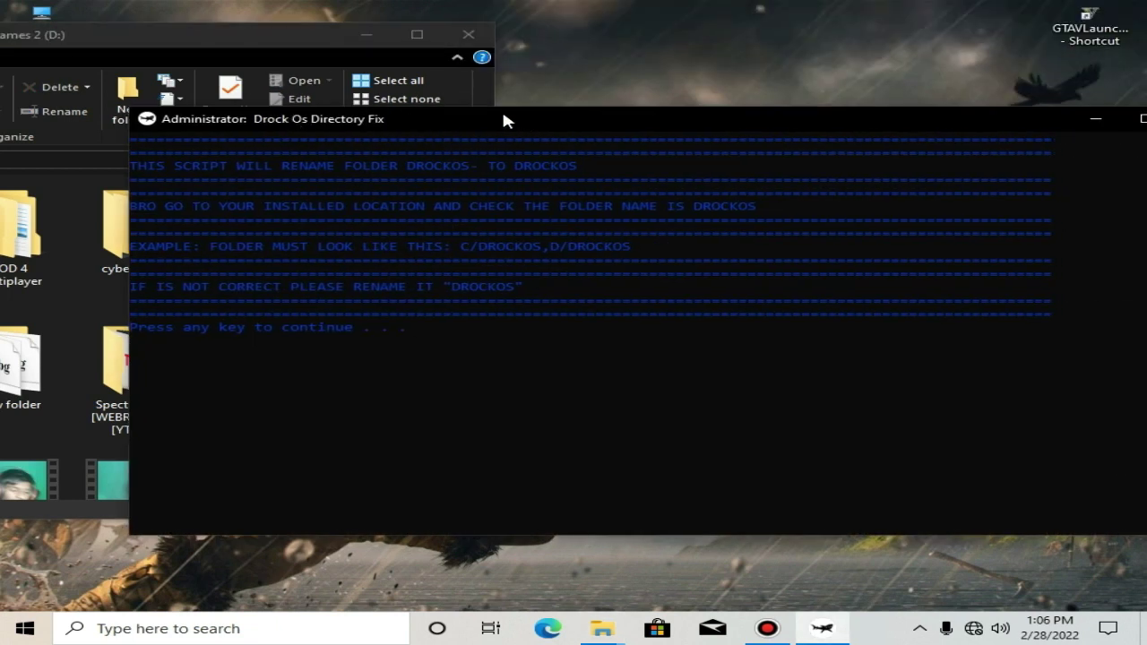
left_click_drag(501, 119, 396, 123)
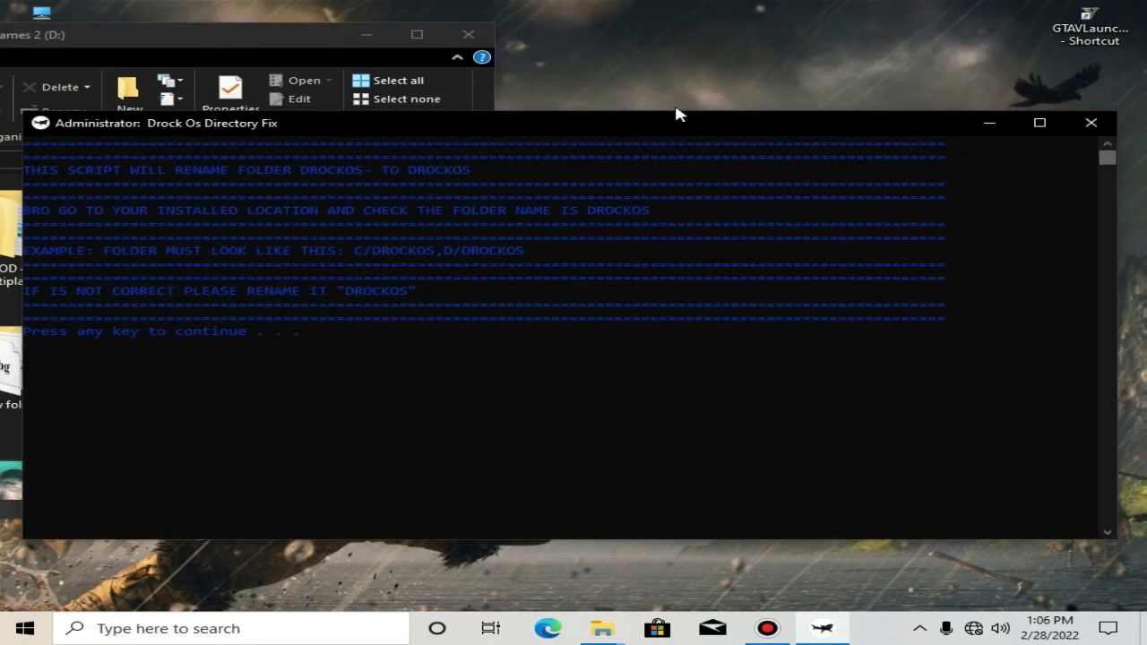
left_click(1095, 125)
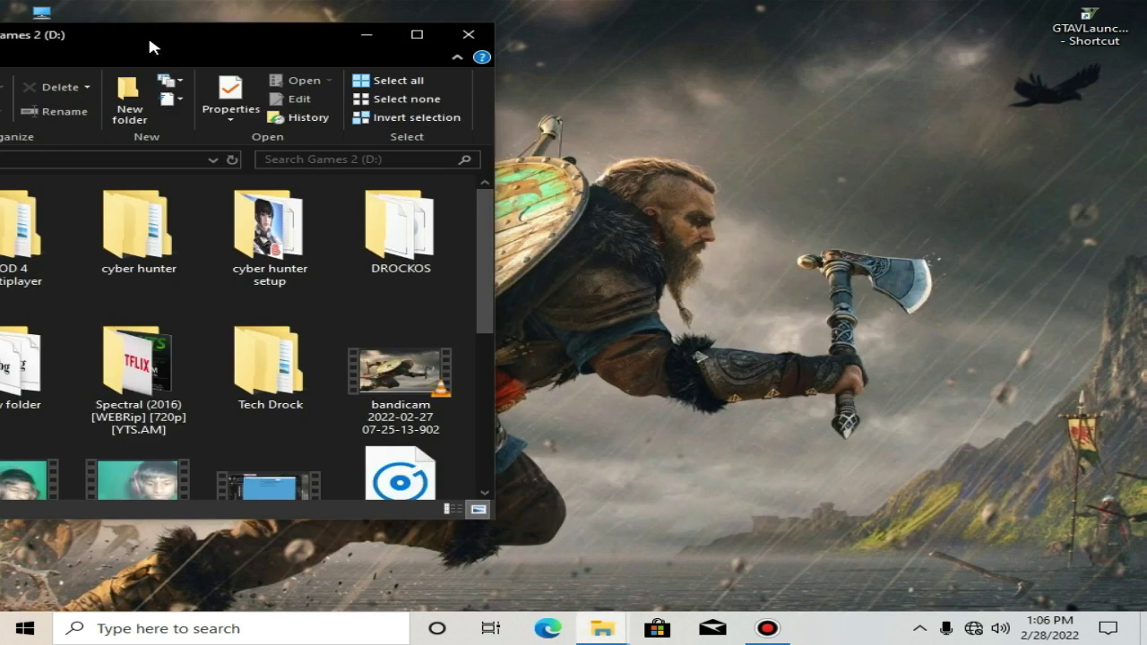
left_click_drag(149, 41, 708, 71)
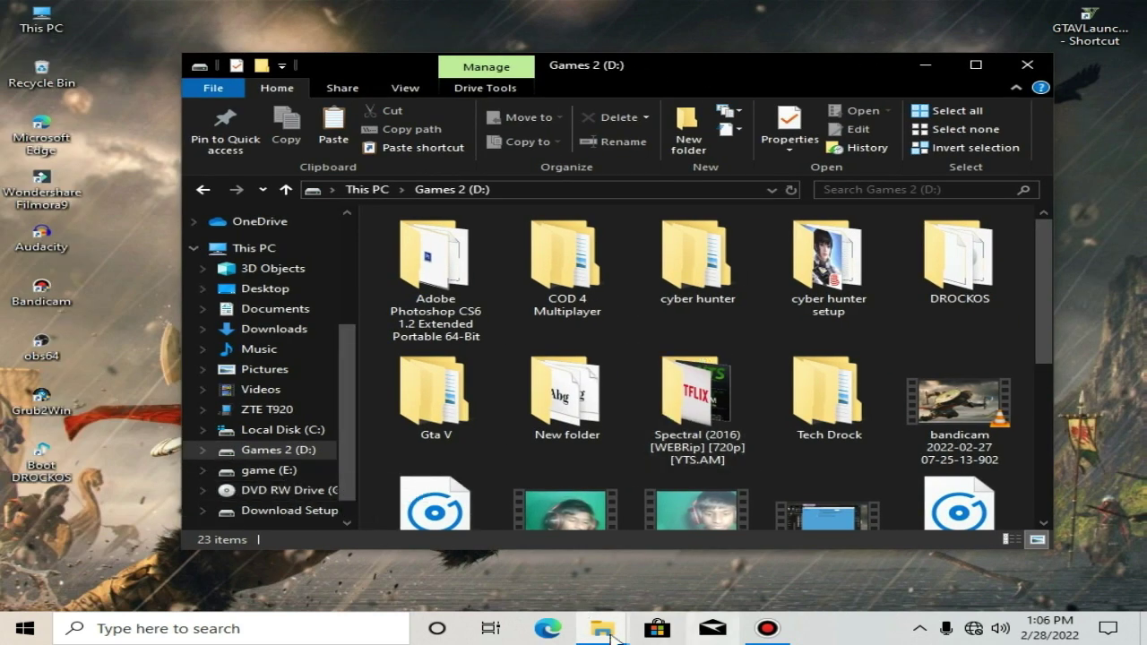
Open the DROCKOS_3X_32BIT_THOMAS_EDITION folder on the Download Setup (H:) drive
mouse_move(613, 632)
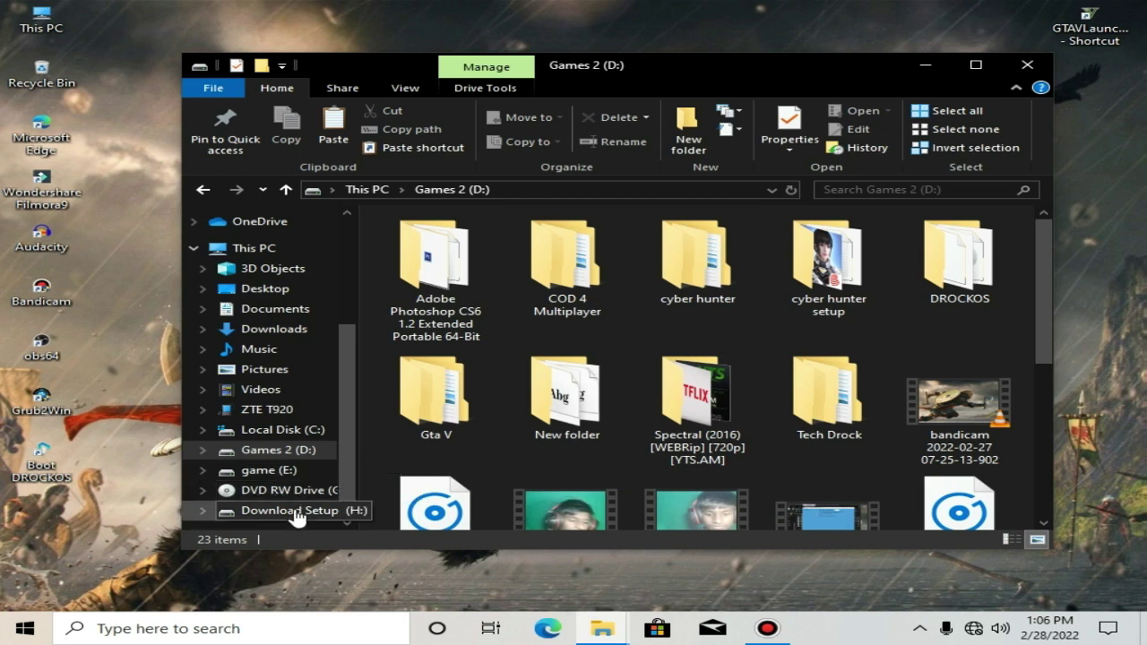
left_click(294, 508)
left_click(668, 271)
double_click(668, 272)
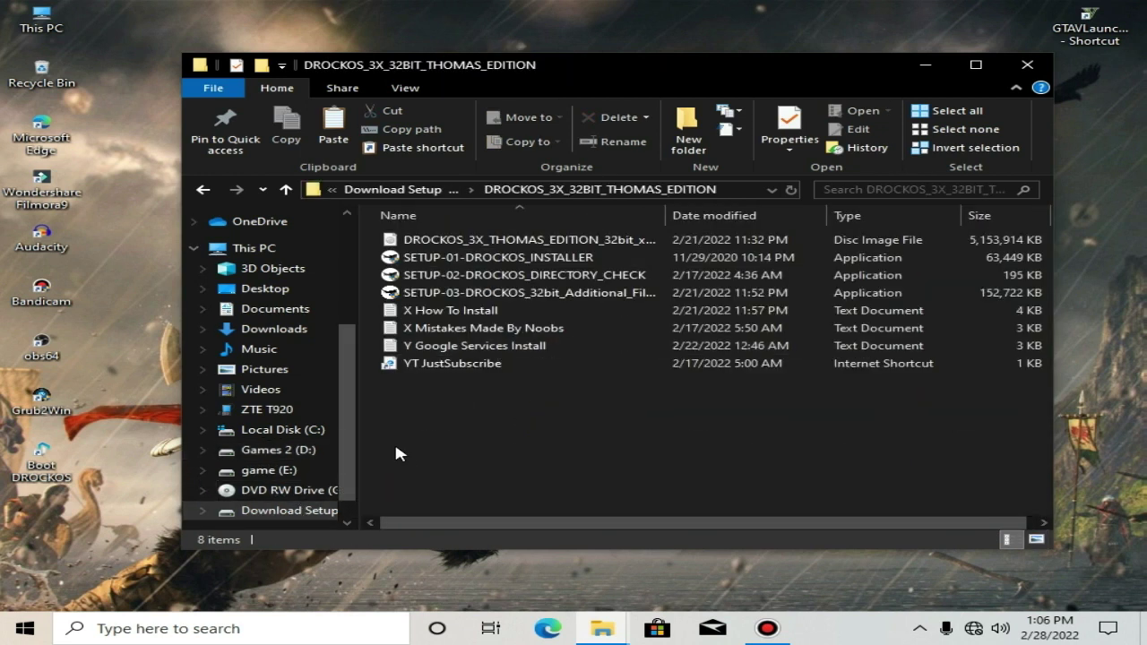
left_click_drag(396, 448, 776, 225)
Start the SETUP-03-DROCKOS_32bit additional files installer in English and accept its license agreement
left_click(484, 292)
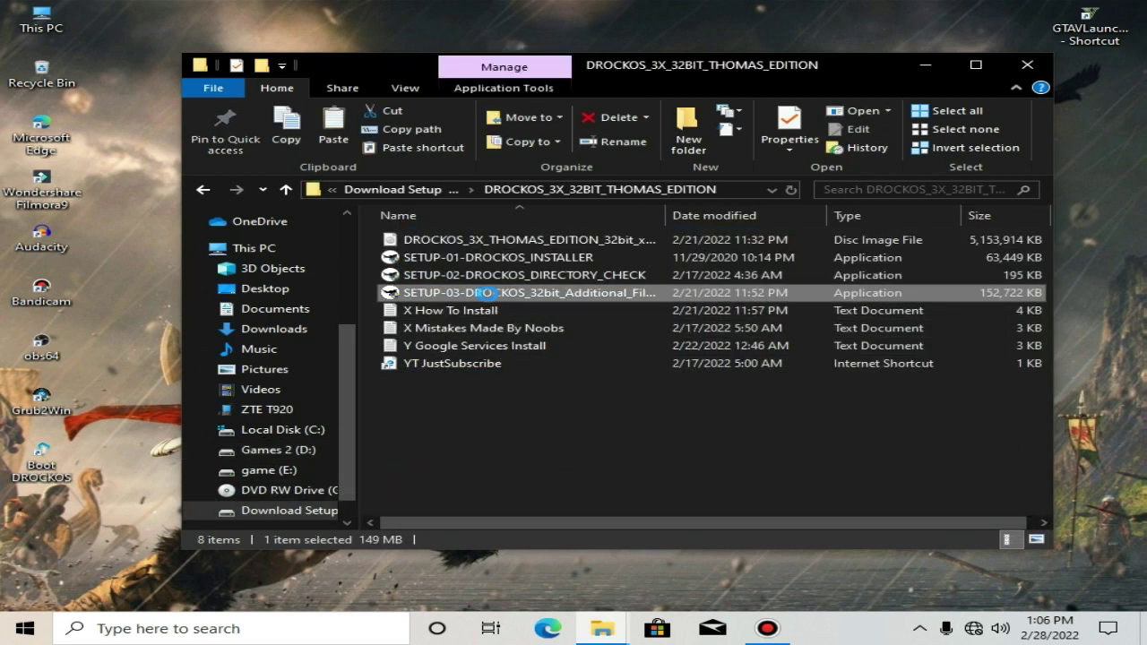
right_click(488, 292)
left_click(593, 186)
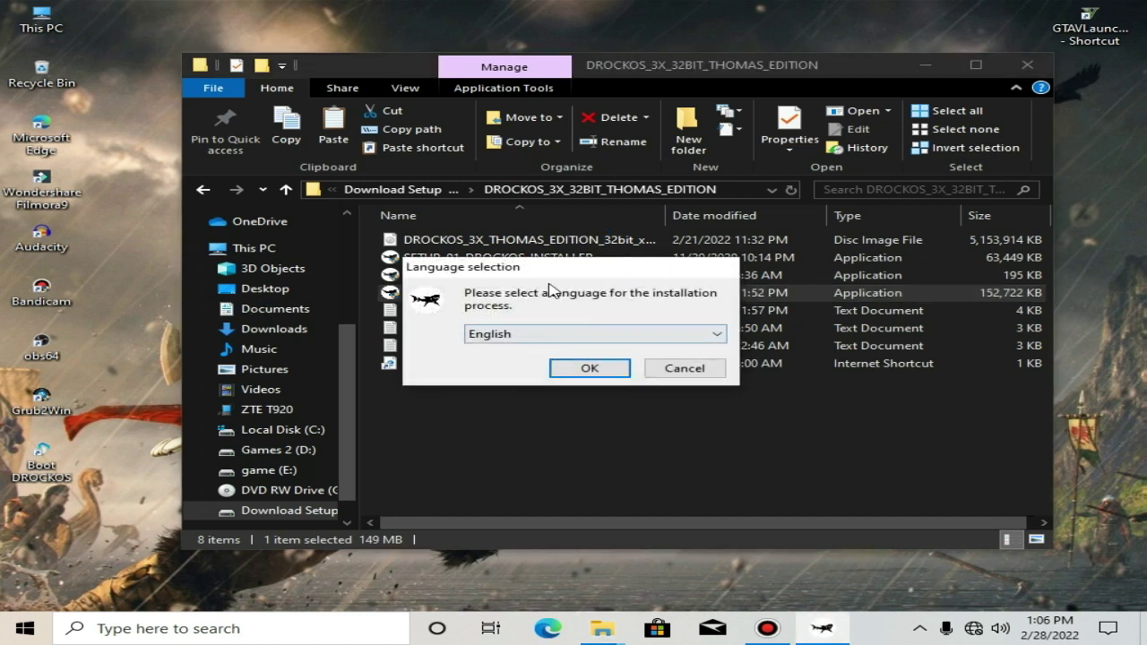
left_click(581, 370)
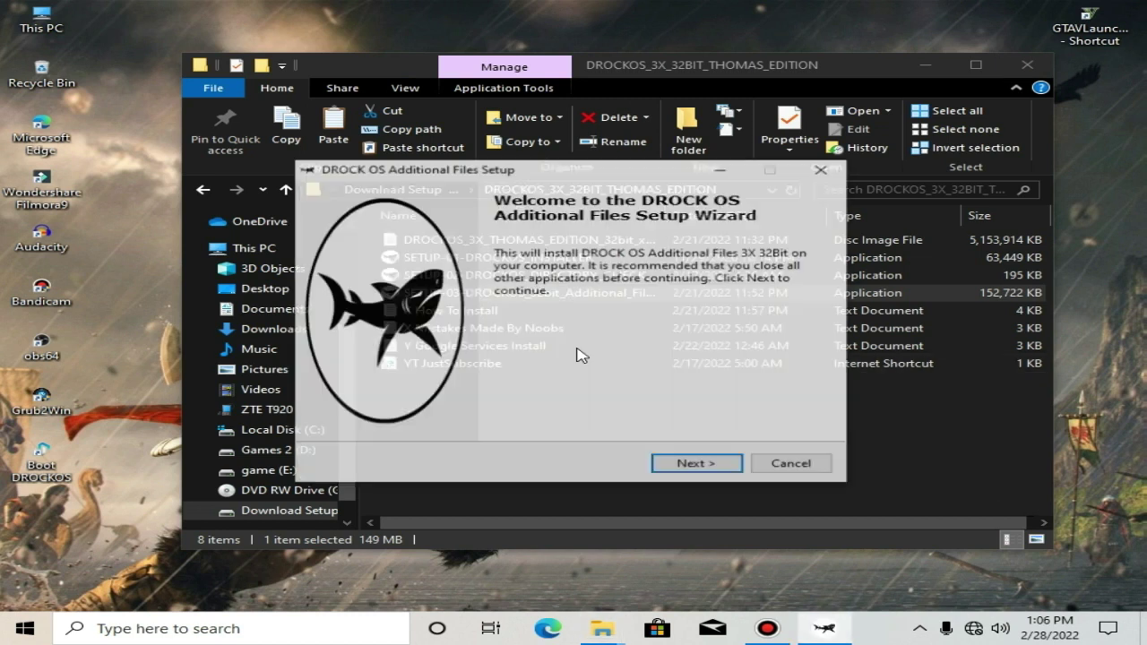
left_click(692, 466)
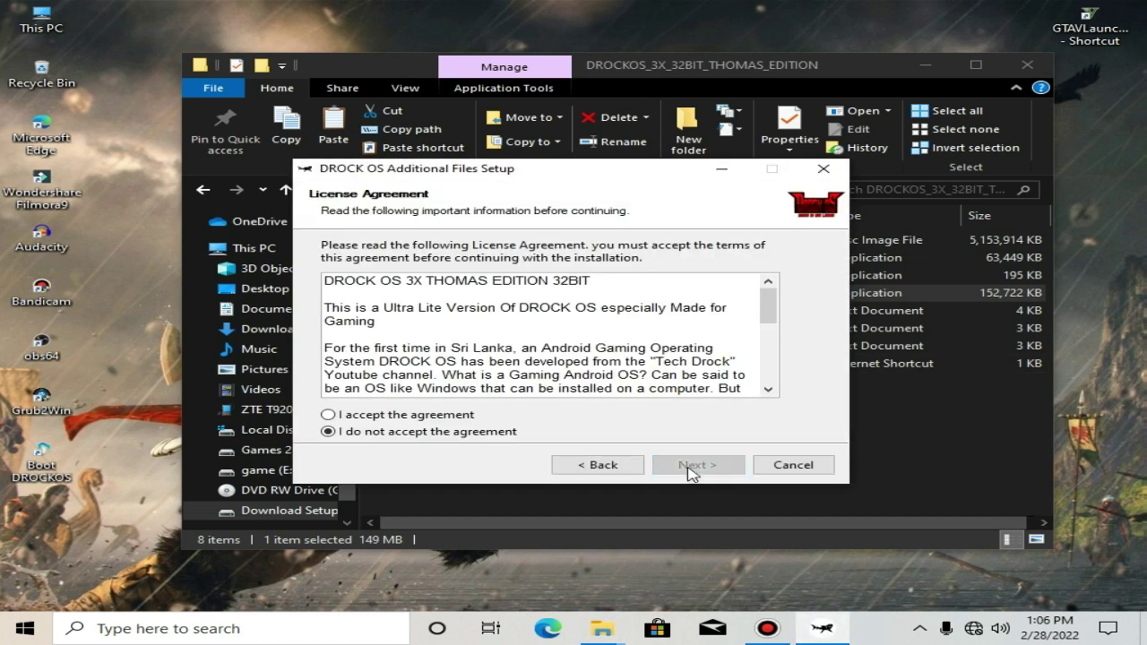
left_click(405, 415)
left_click(687, 464)
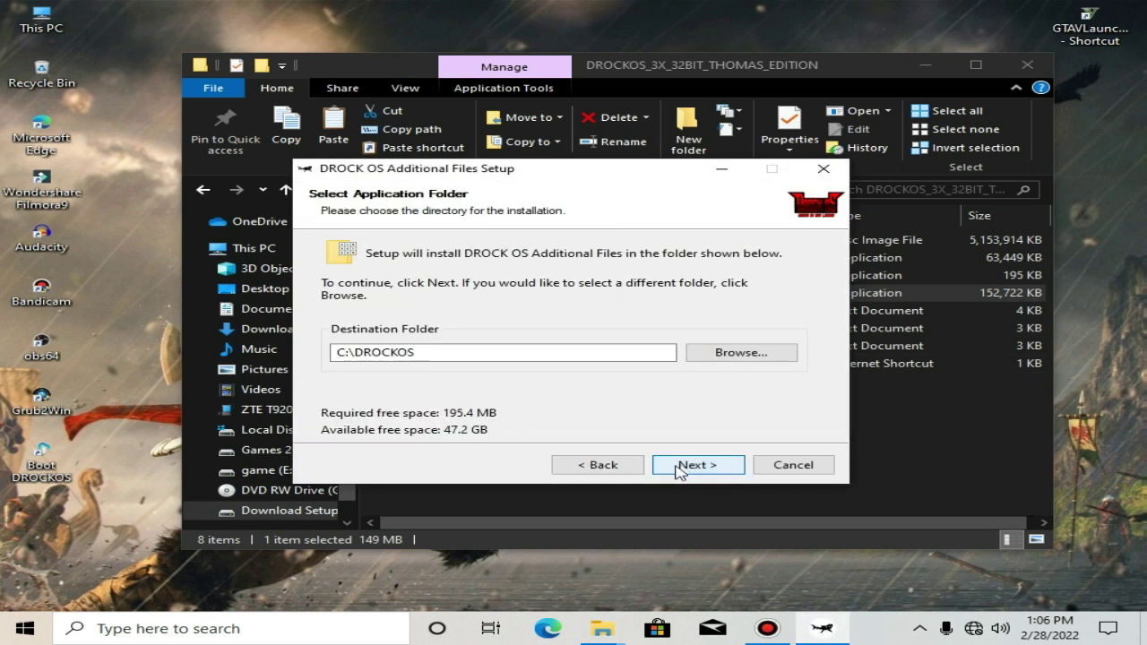
Move the setup wizard aside and check where the DROCKOS folder is located on the Games 2 (D:) drive
left_click(433, 354)
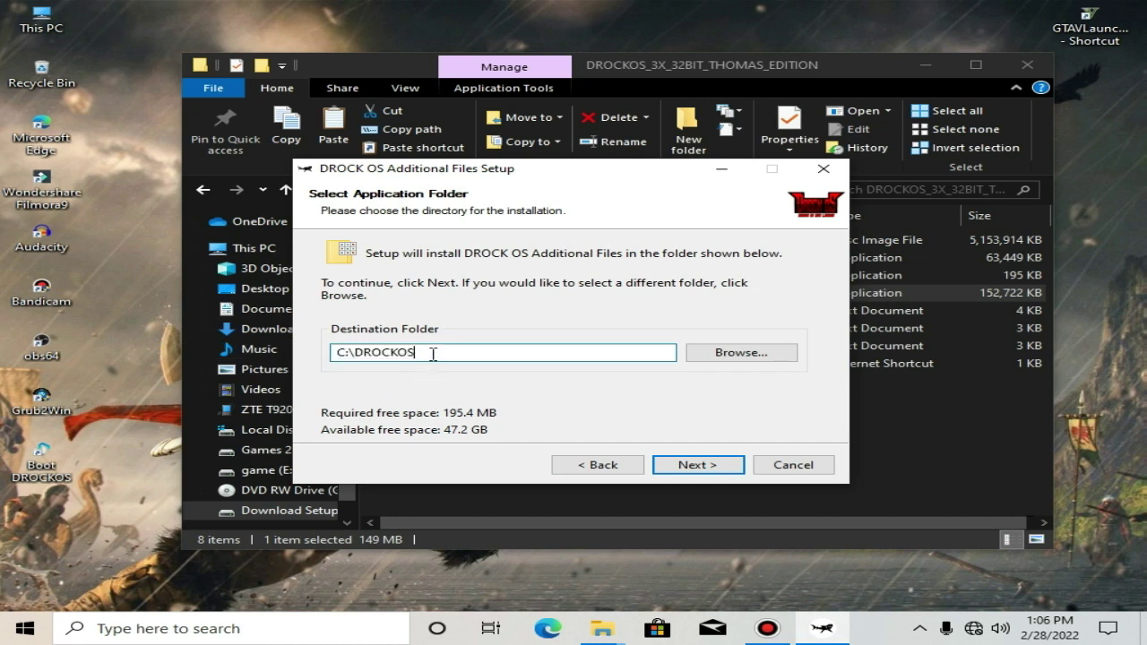
left_click_drag(432, 354, 197, 383)
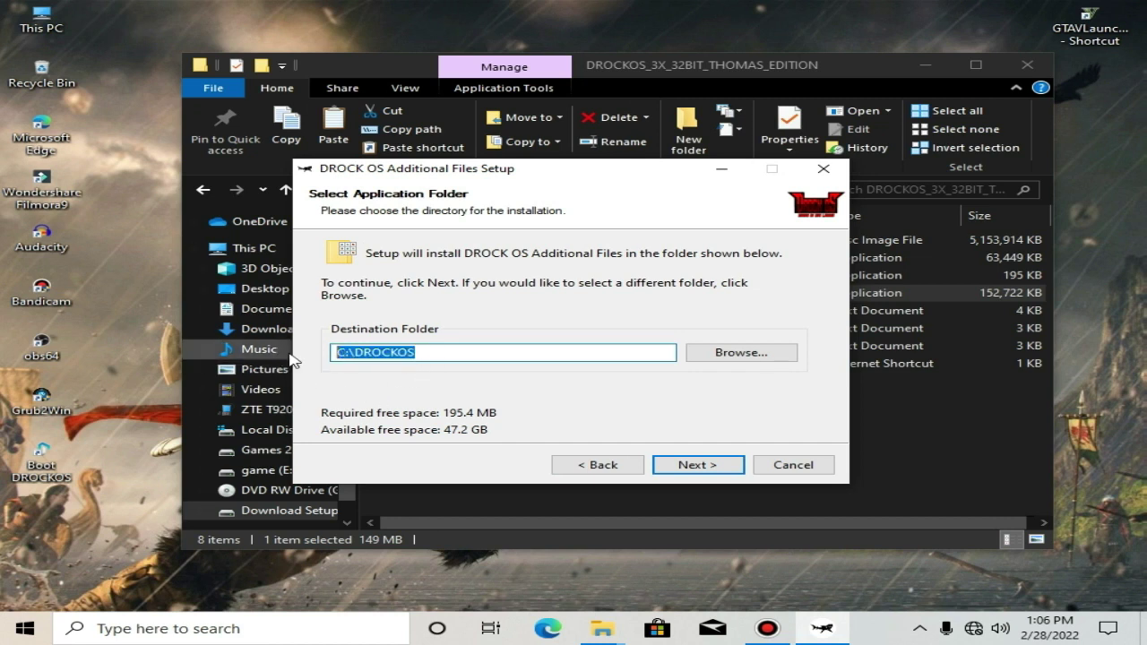
left_click_drag(491, 182, 633, 296)
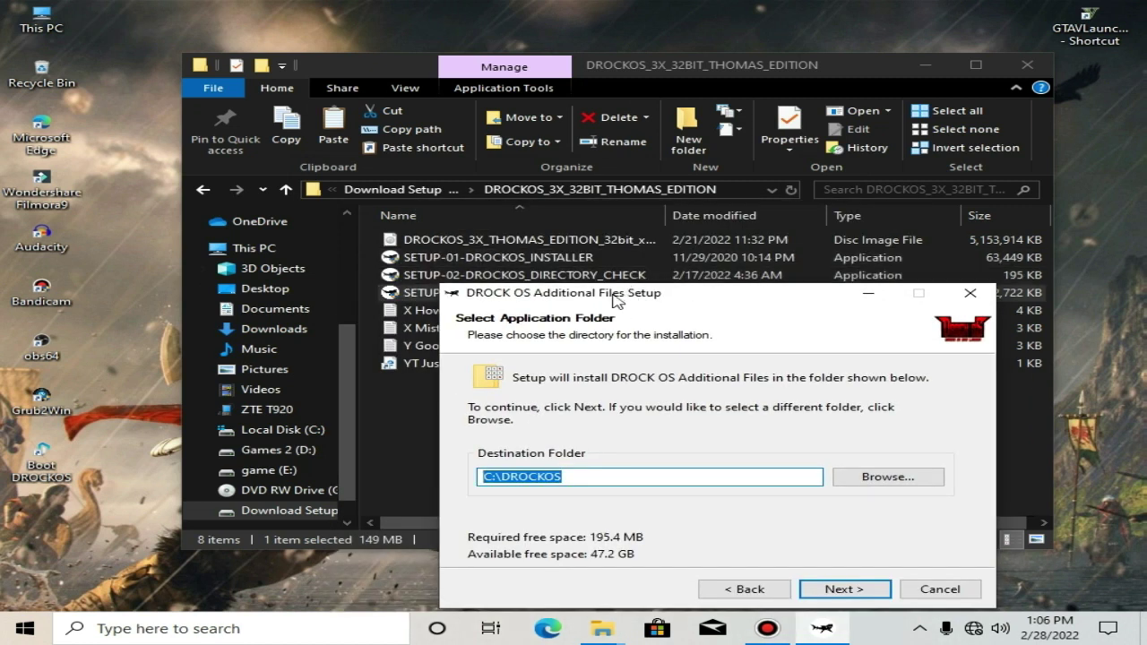
left_click_drag(618, 296, 804, 259)
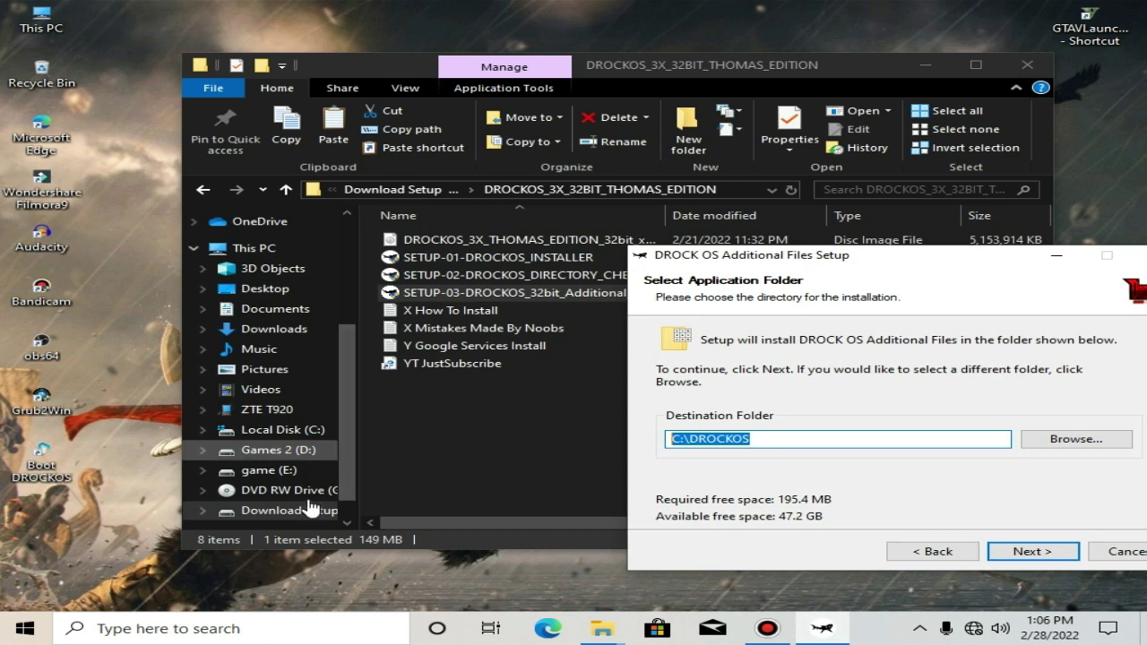
left_click(254, 249)
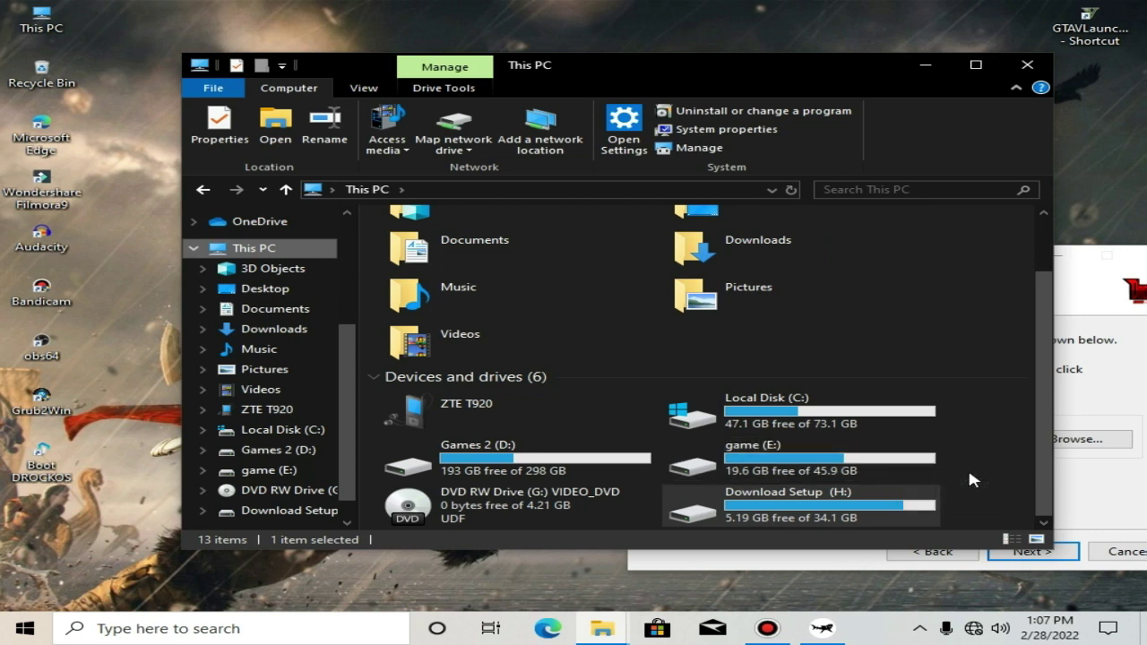
left_click(593, 468)
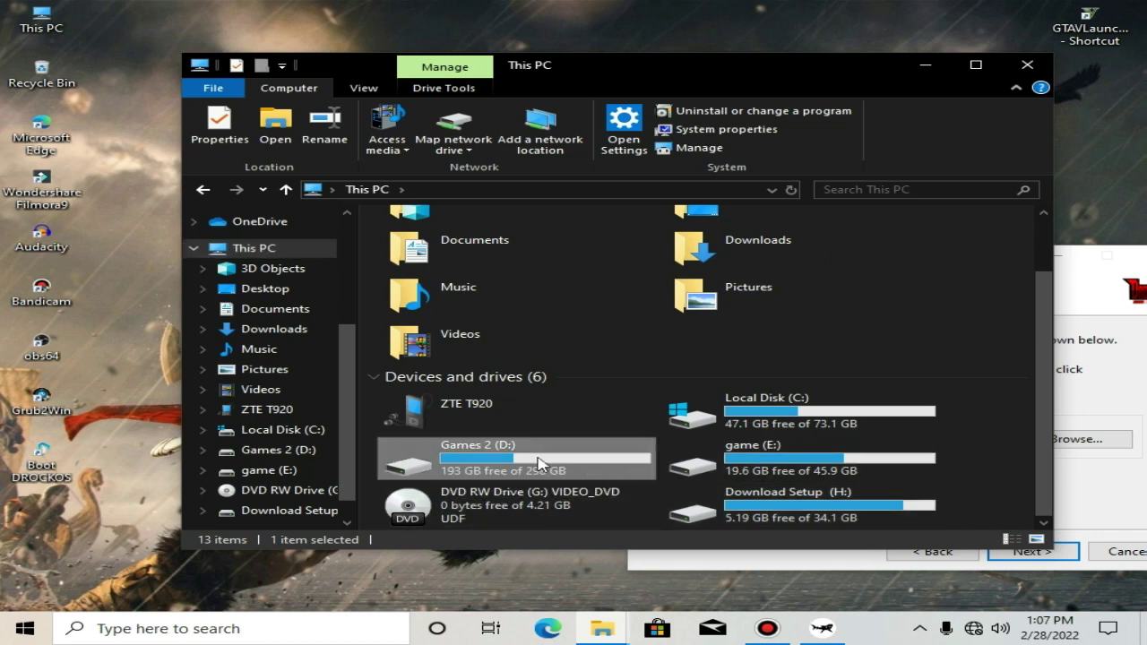
double_click(516, 481)
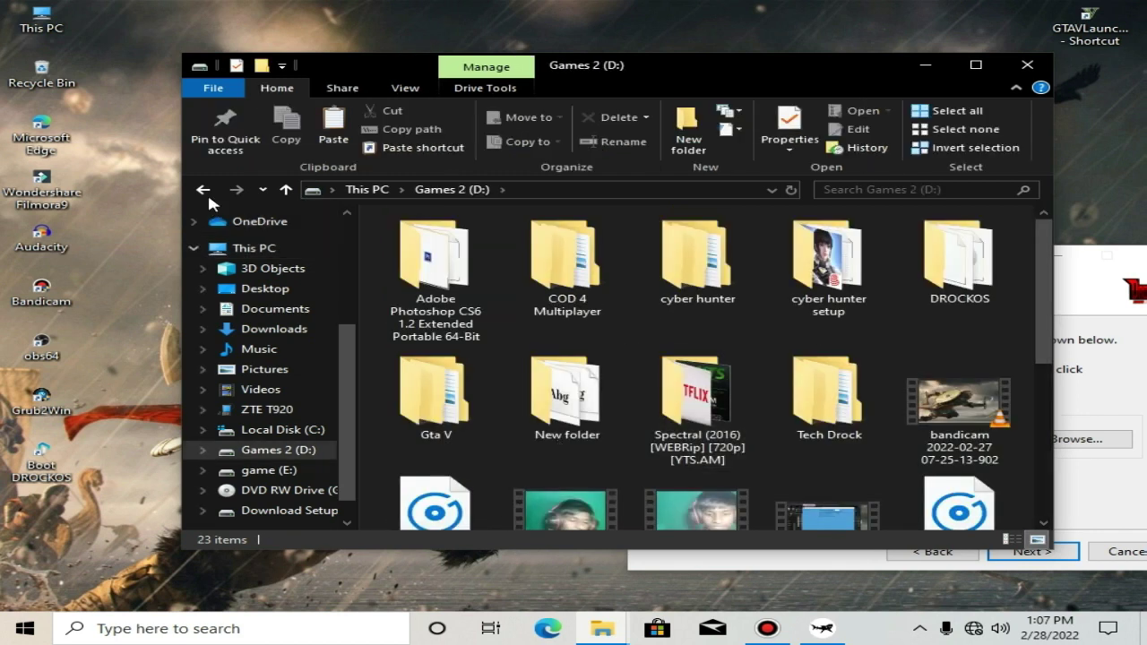
left_click(205, 190)
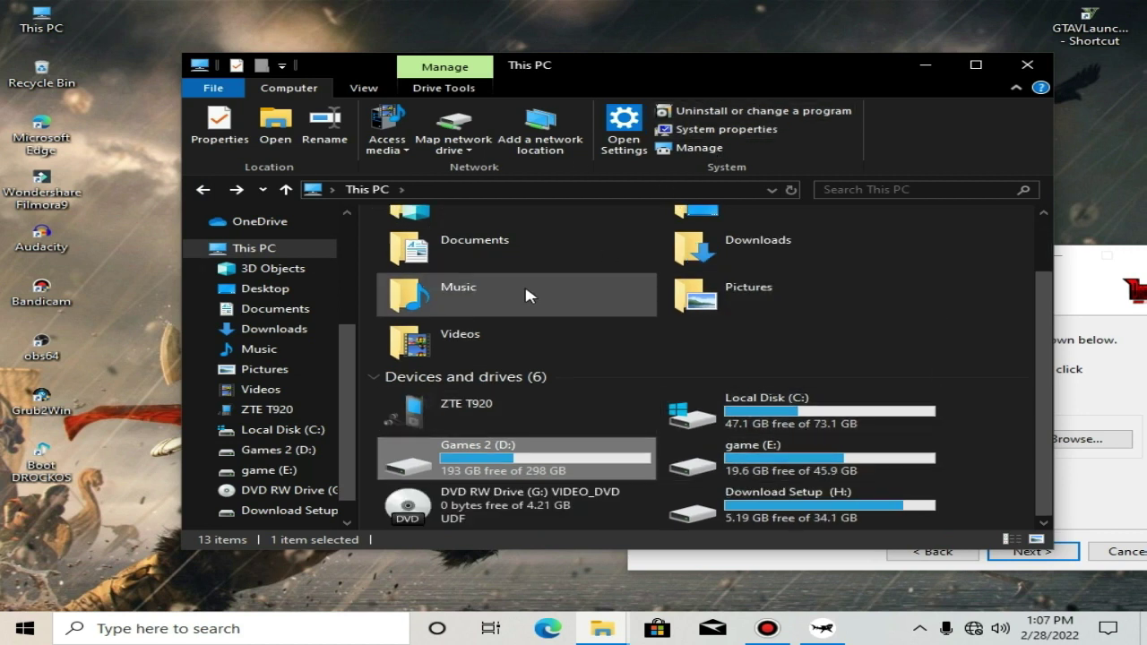
double_click(566, 450)
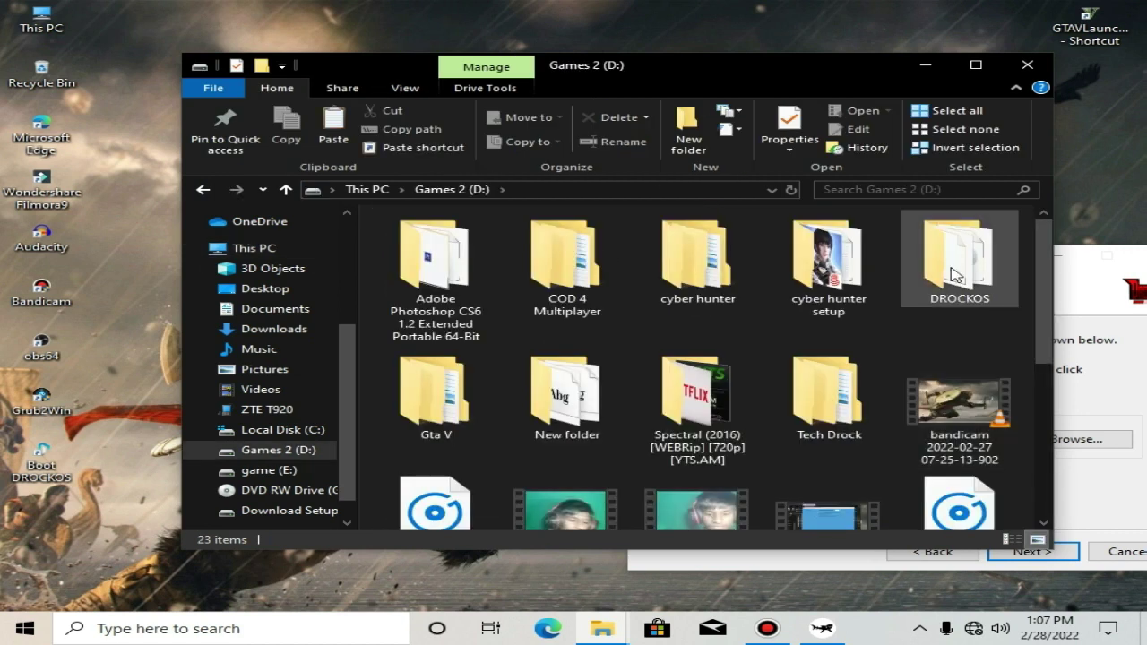
scroll(950, 287, "down", 3)
scroll(941, 336, "up", 2)
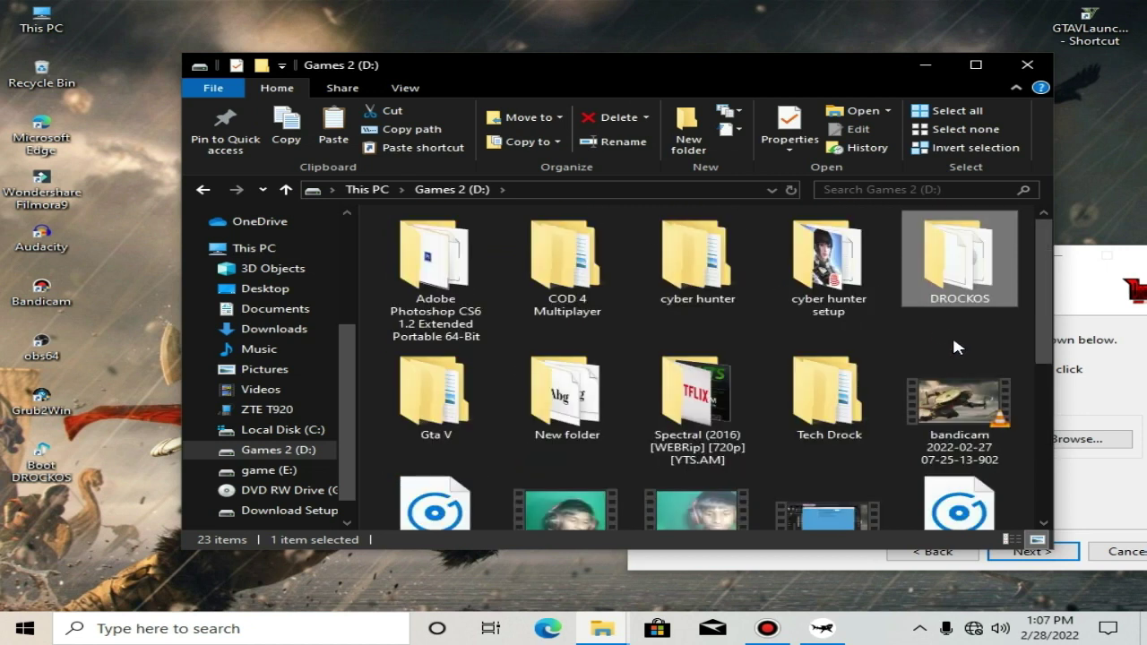
Browse to the Tech Drock folder on Games 2 (D:) and use it for the additional files destination, D:\Tech Drock\DROCK OS Additional Files
left_click(1068, 370)
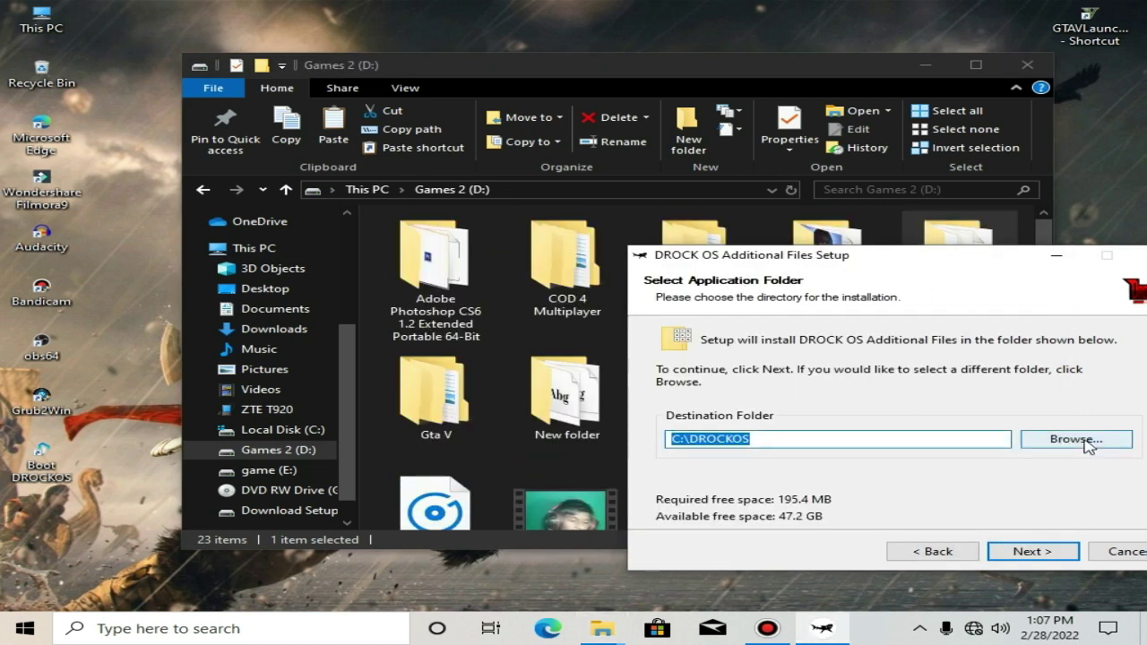
left_click(1047, 438)
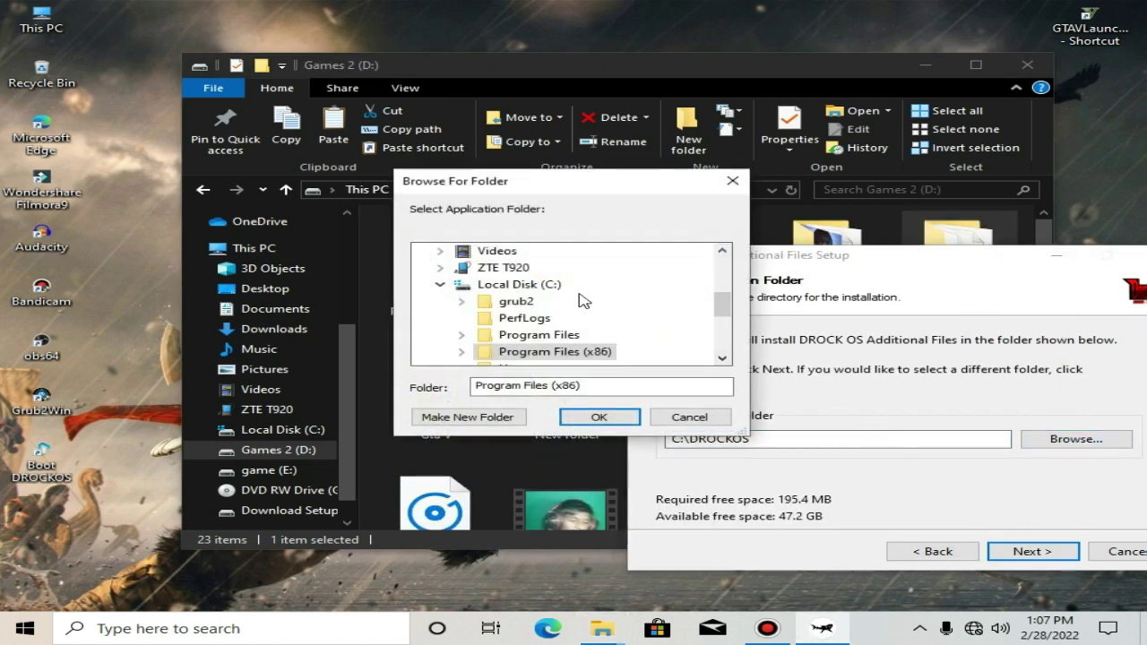
scroll(580, 299, "up", 4)
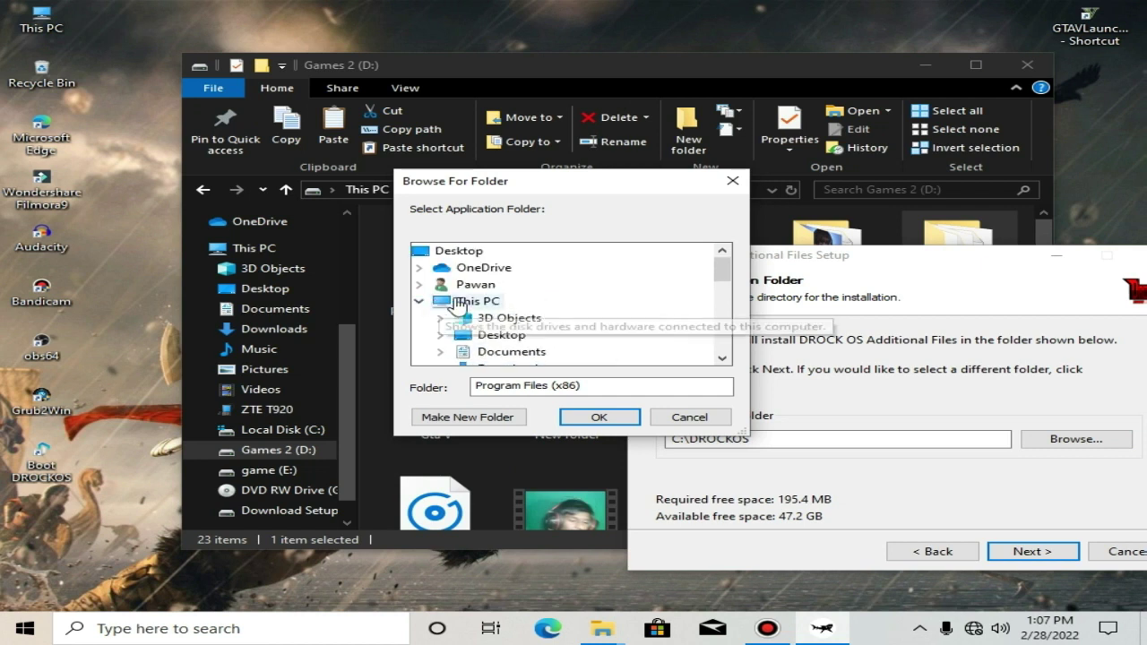
left_click(458, 304)
scroll(636, 289, "down", 5)
scroll(589, 298, "up", 2)
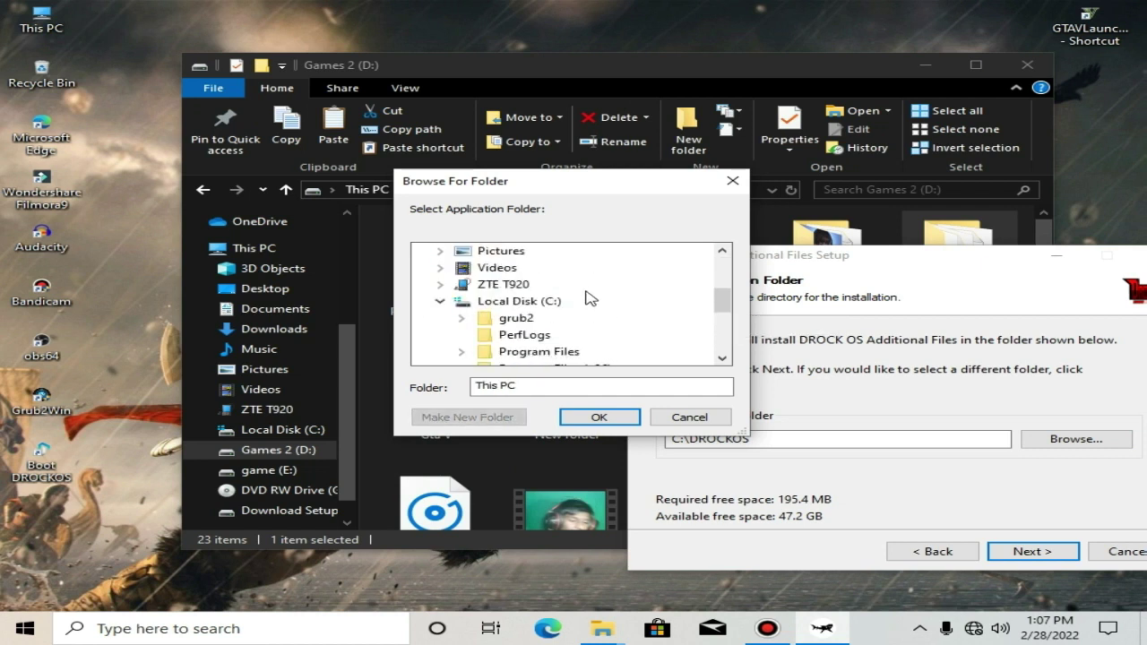
left_click(440, 301)
scroll(575, 304, "down", 1)
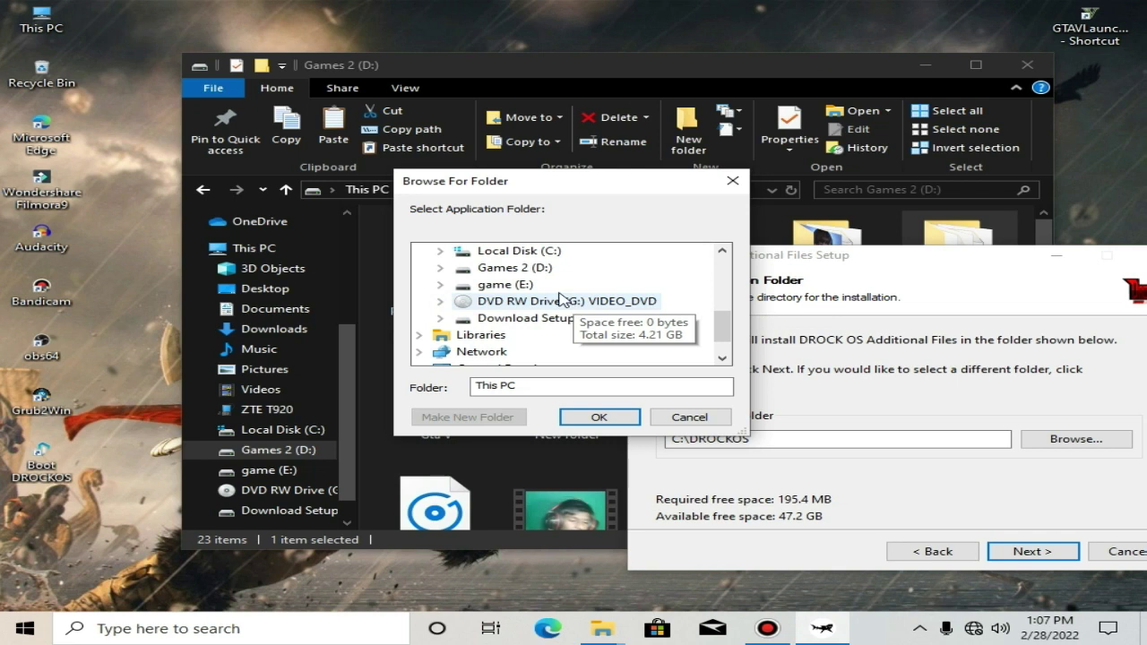
left_click(518, 268)
scroll(592, 267, "down", 1)
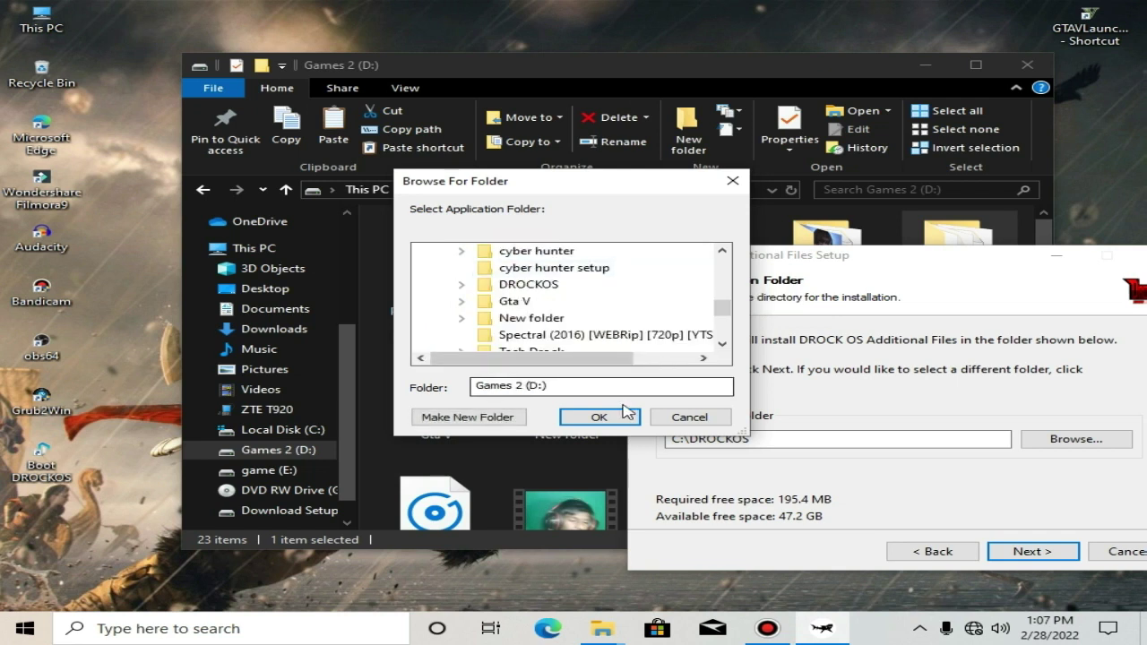
left_click(582, 349)
left_click(598, 416)
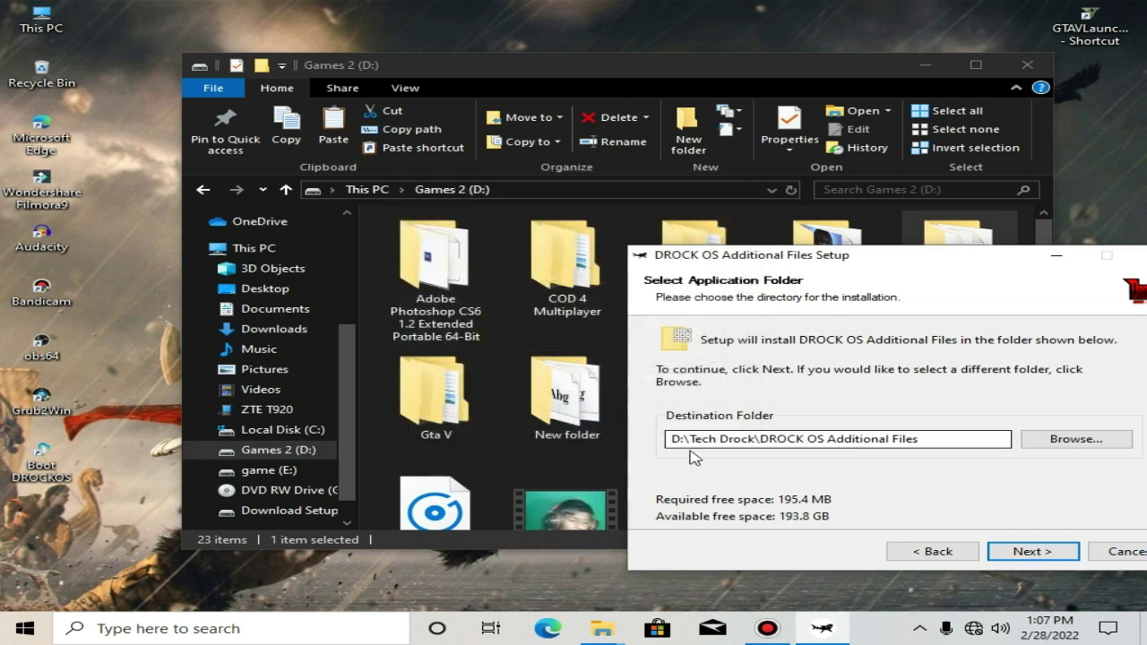
Abort the DROCK OS Additional Files installation
left_click_drag(902, 266, 630, 261)
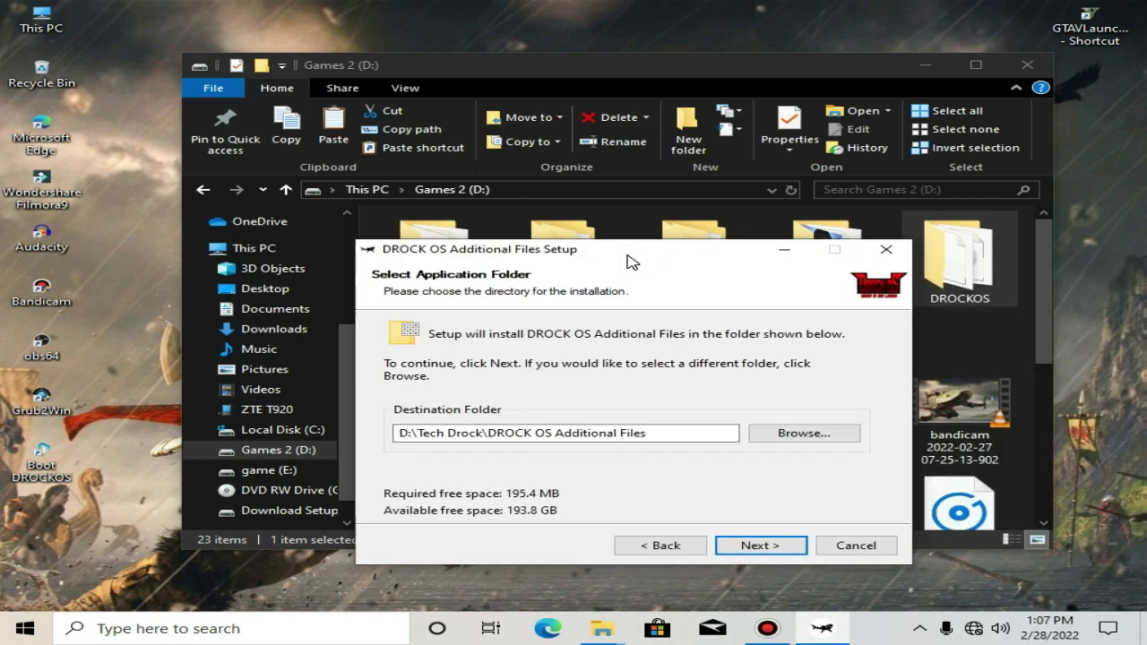
left_click(862, 546)
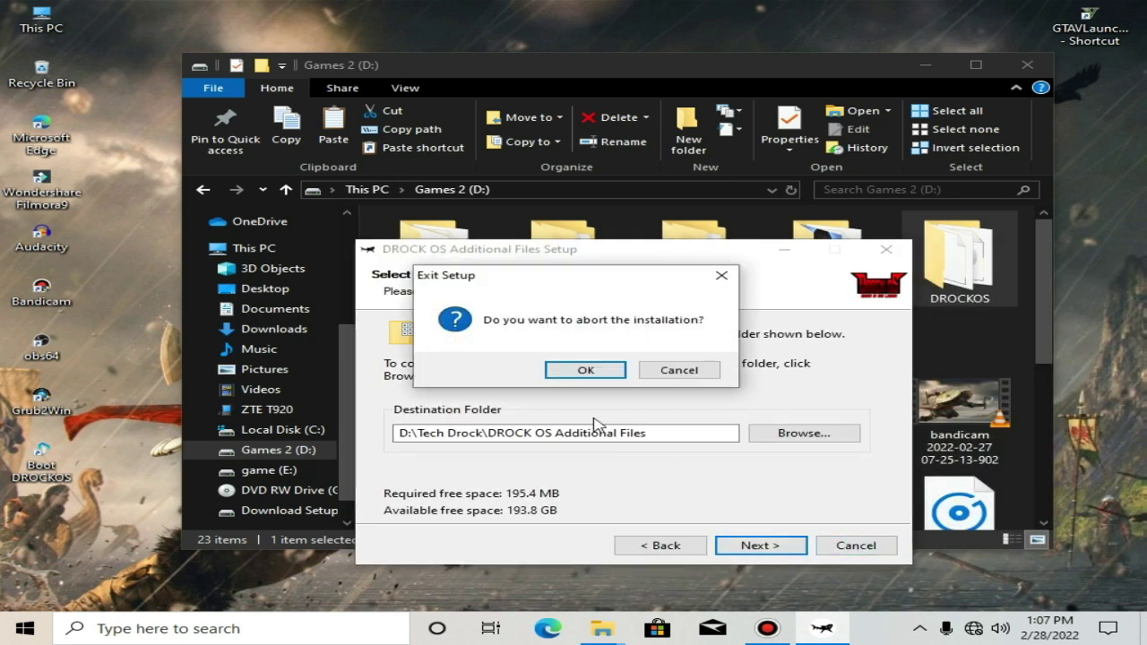
left_click(585, 371)
scroll(761, 358, "down", 1)
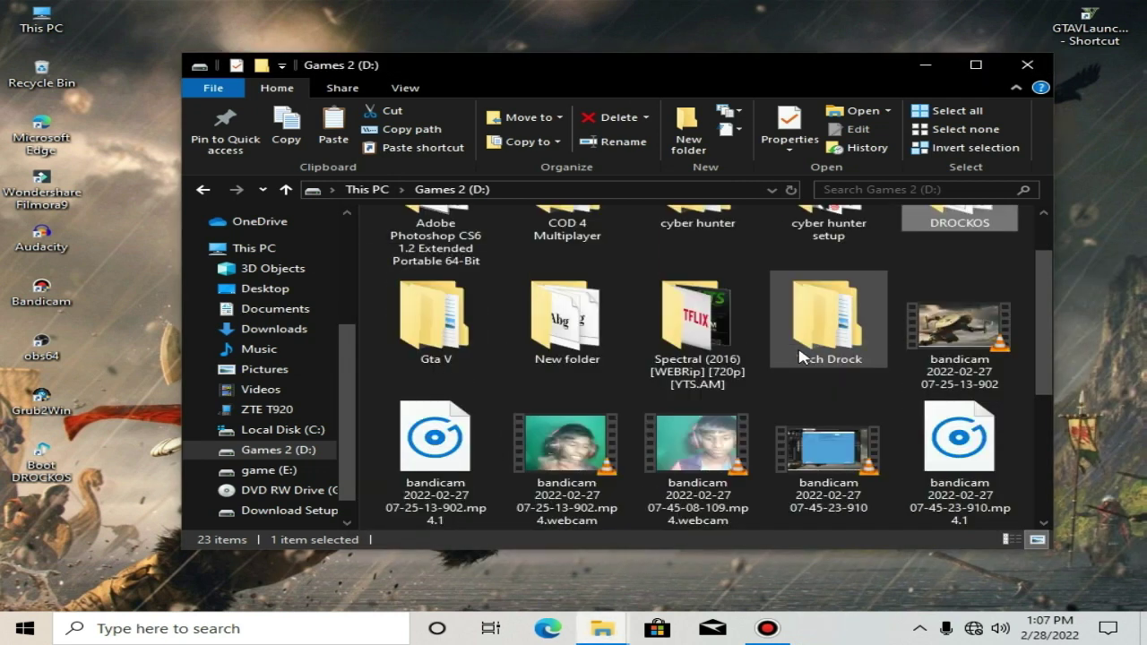
Close the Games 2 (D:) File Explorer window and refresh the desktop
left_click(1021, 63)
right_click(381, 191)
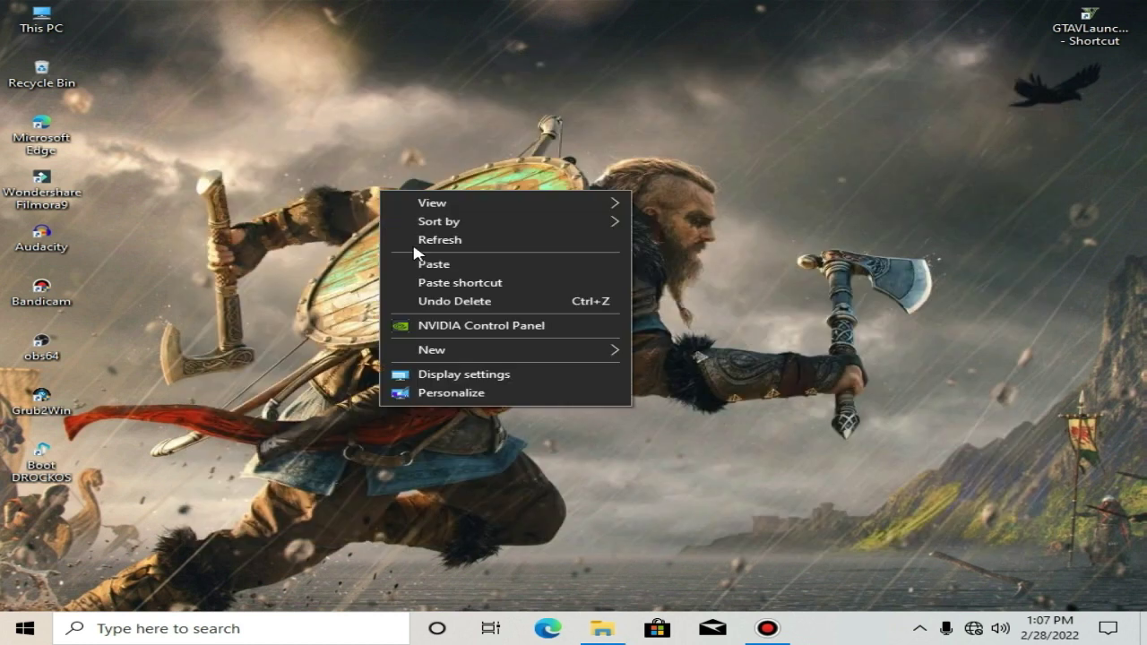
left_click(489, 240)
right_click(492, 243)
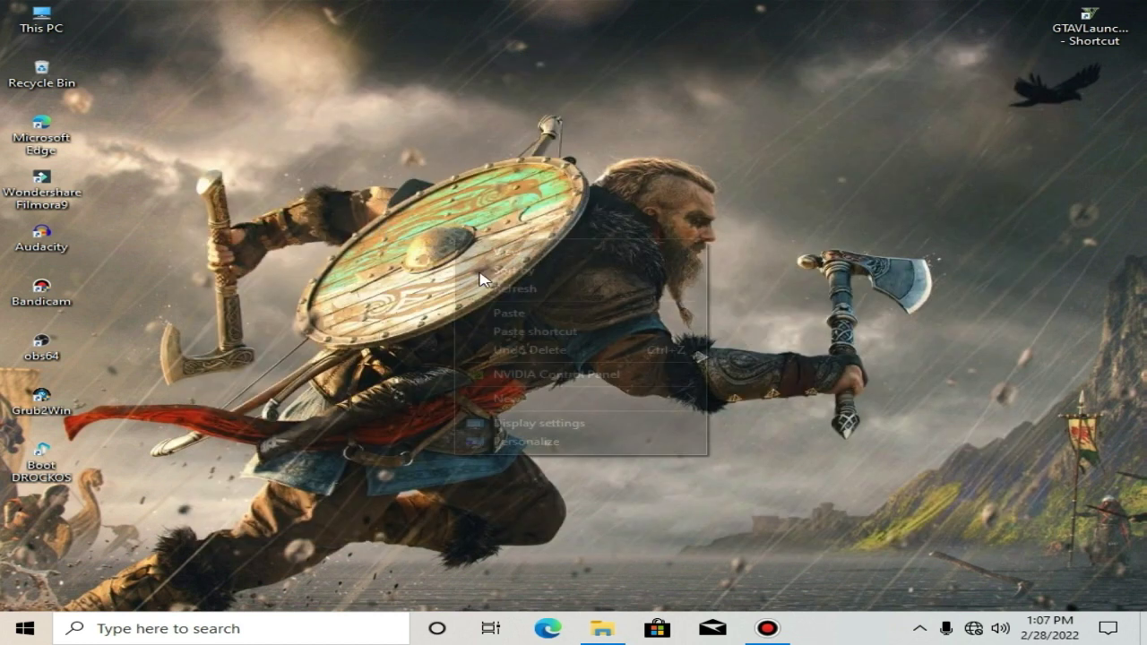
left_click(493, 291)
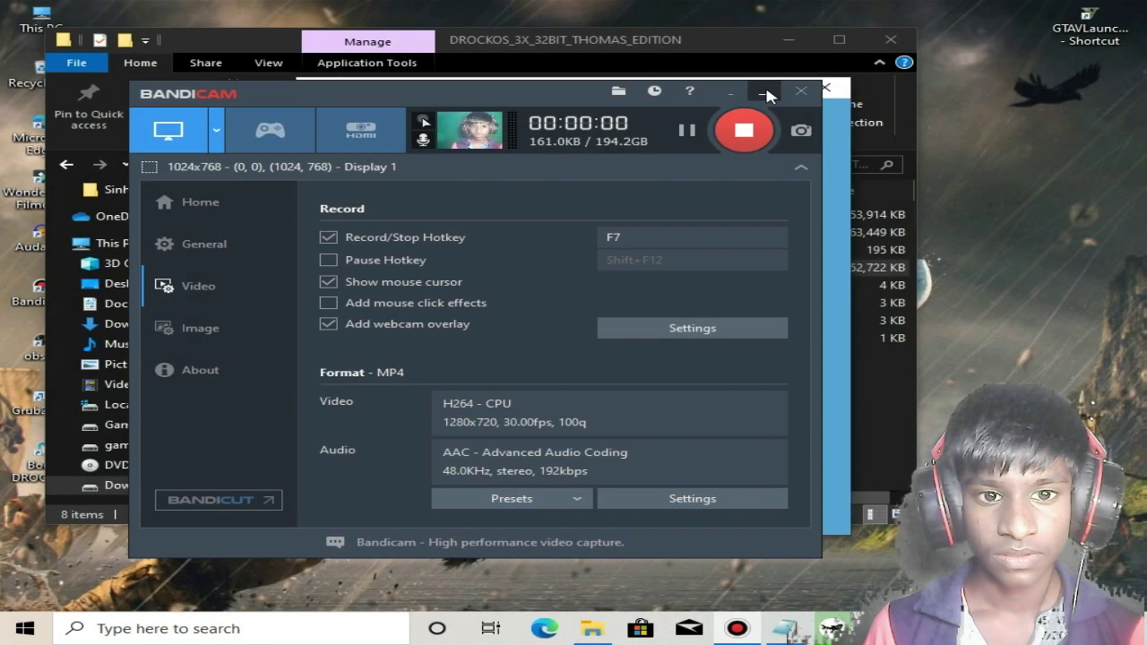
Install Grub2Win to the C: drive with its desktop shortcut, and close the setup so Grub2Win runs
left_click(763, 93)
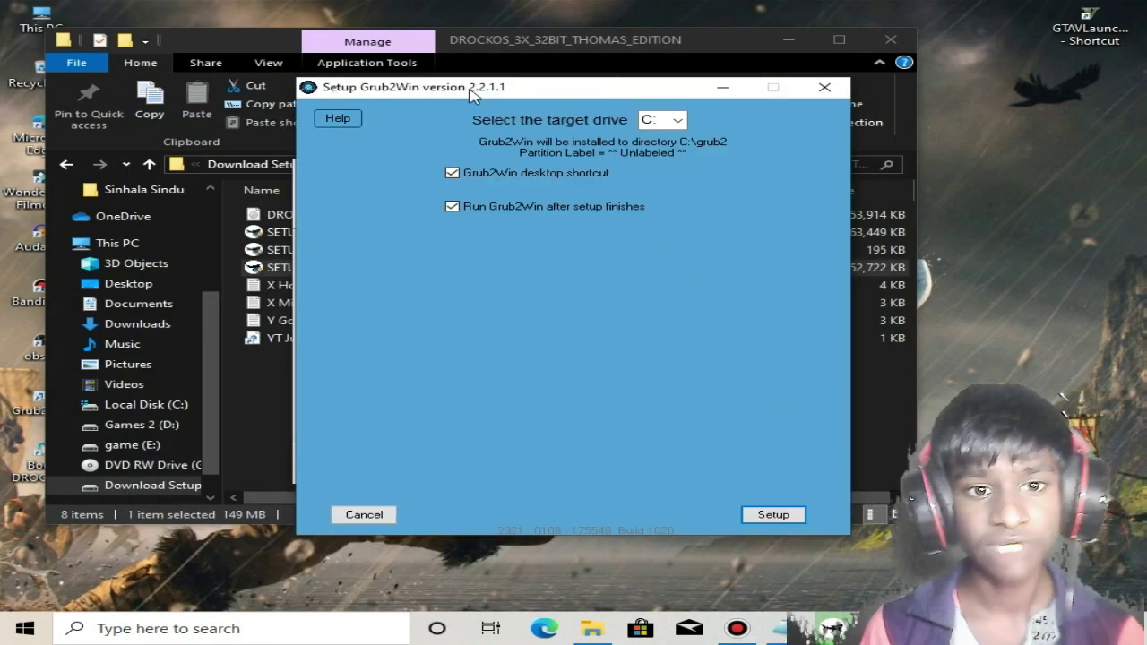
mouse_move(515, 95)
left_mouse_down()
mouse_move(488, 93)
mouse_move(516, 87)
left_mouse_up()
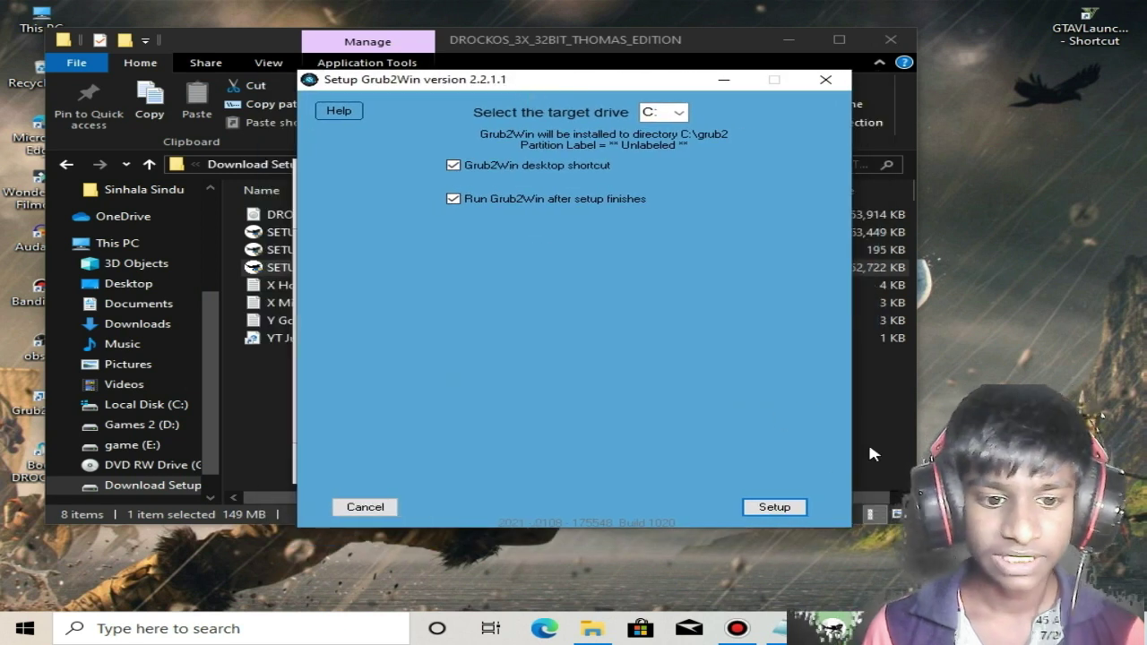
left_click(787, 509)
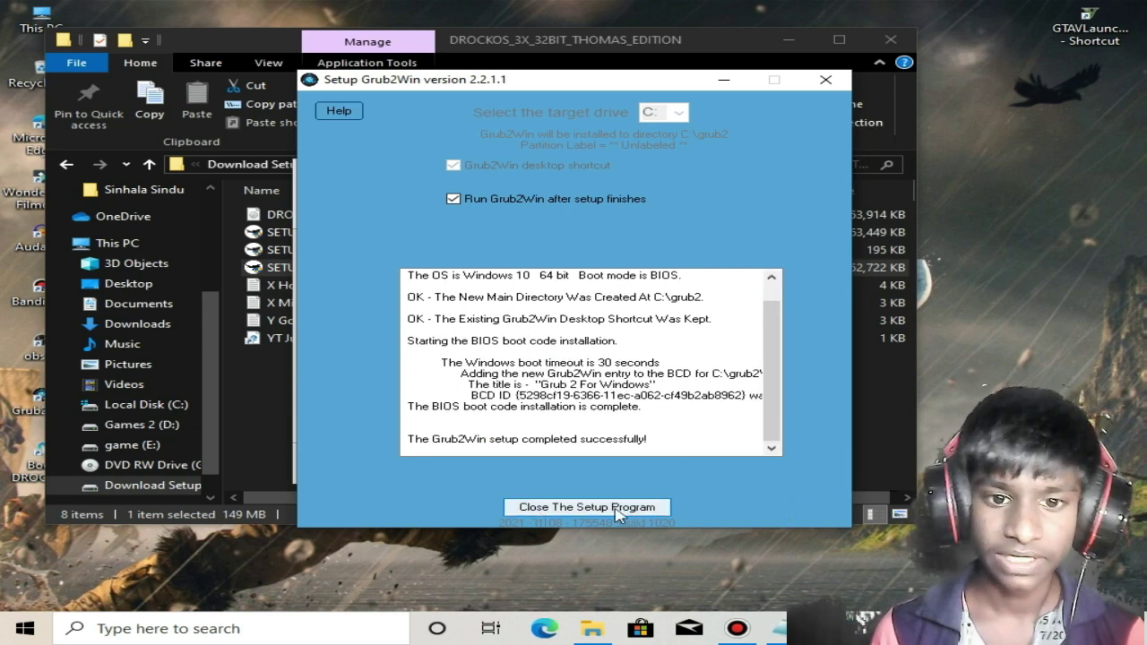
left_click(587, 507)
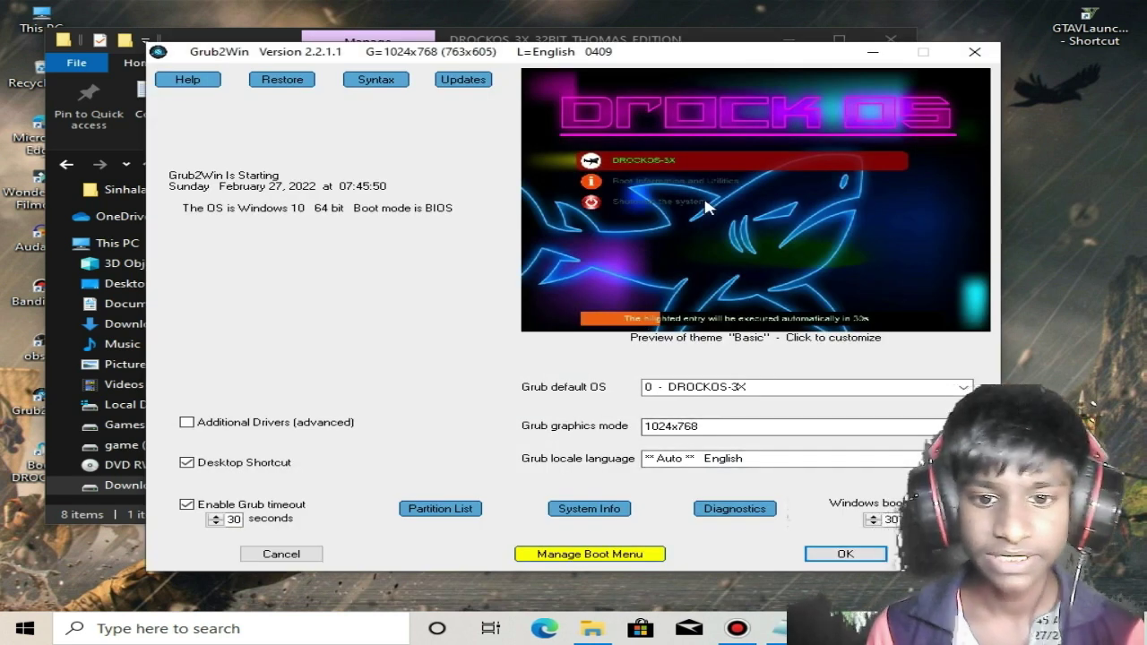
Choose 1024x768 as the Grub graphics mode
left_click_drag(582, 62, 569, 61)
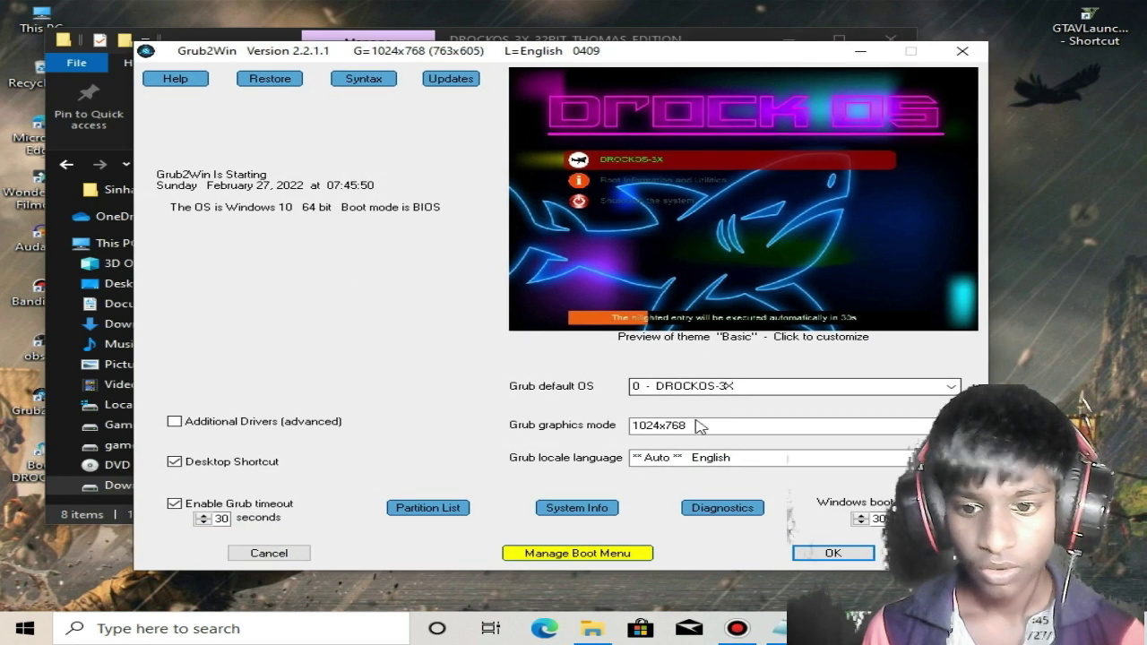
left_click(949, 425)
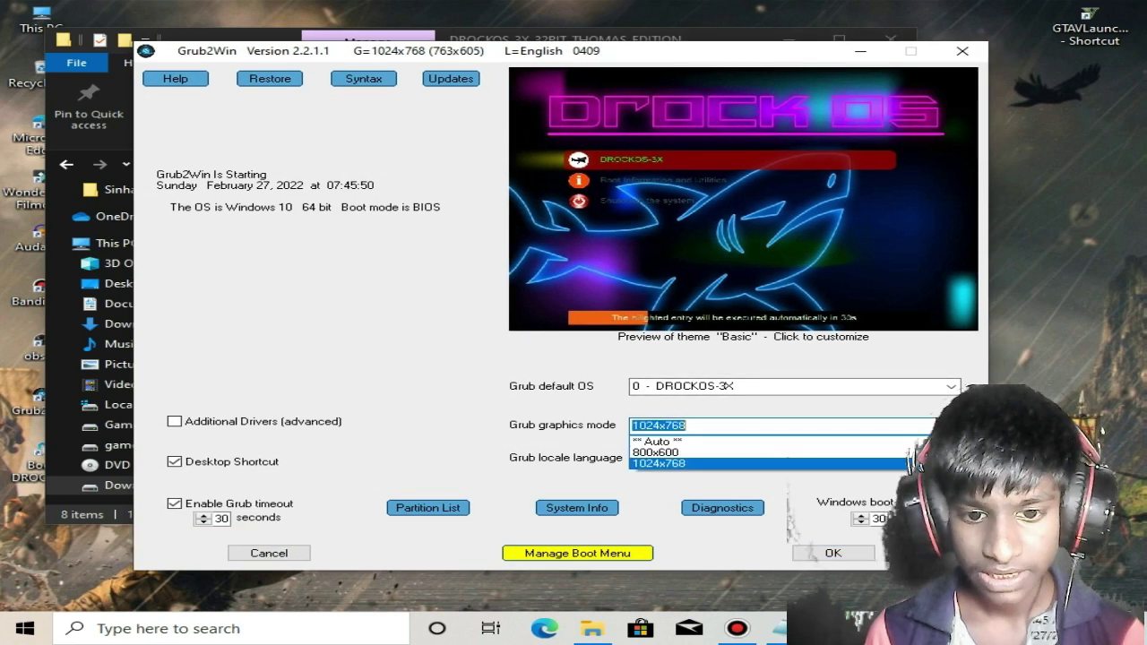
left_click(664, 464)
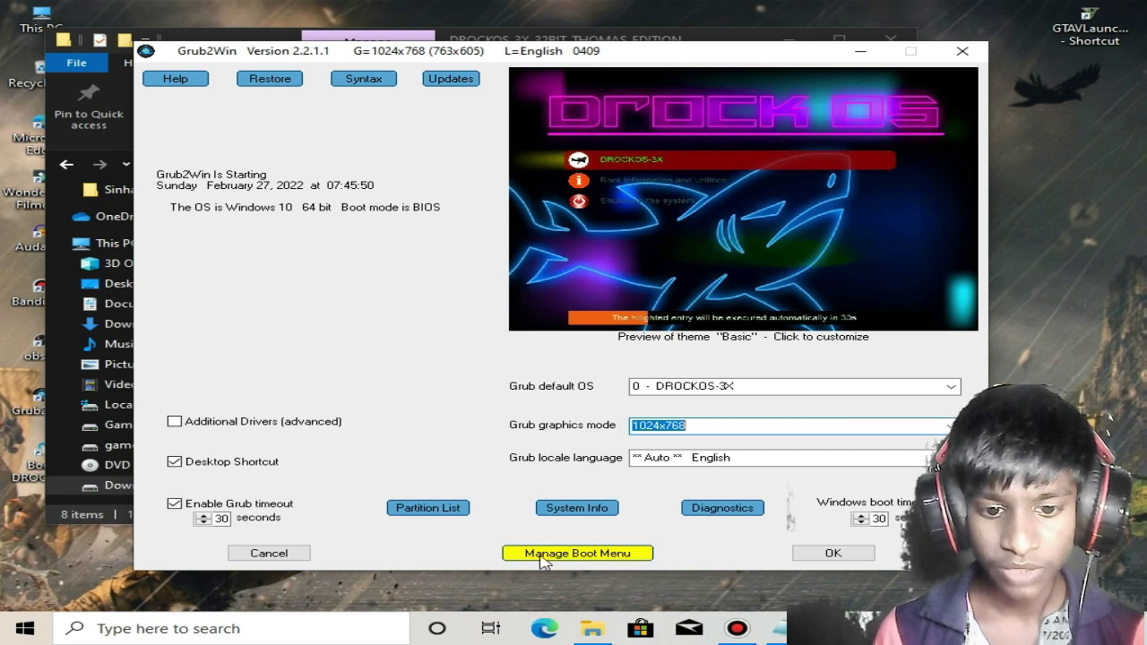
Add a new entry to the Grub2Win boot menu and set its type to submenu
left_click(583, 556)
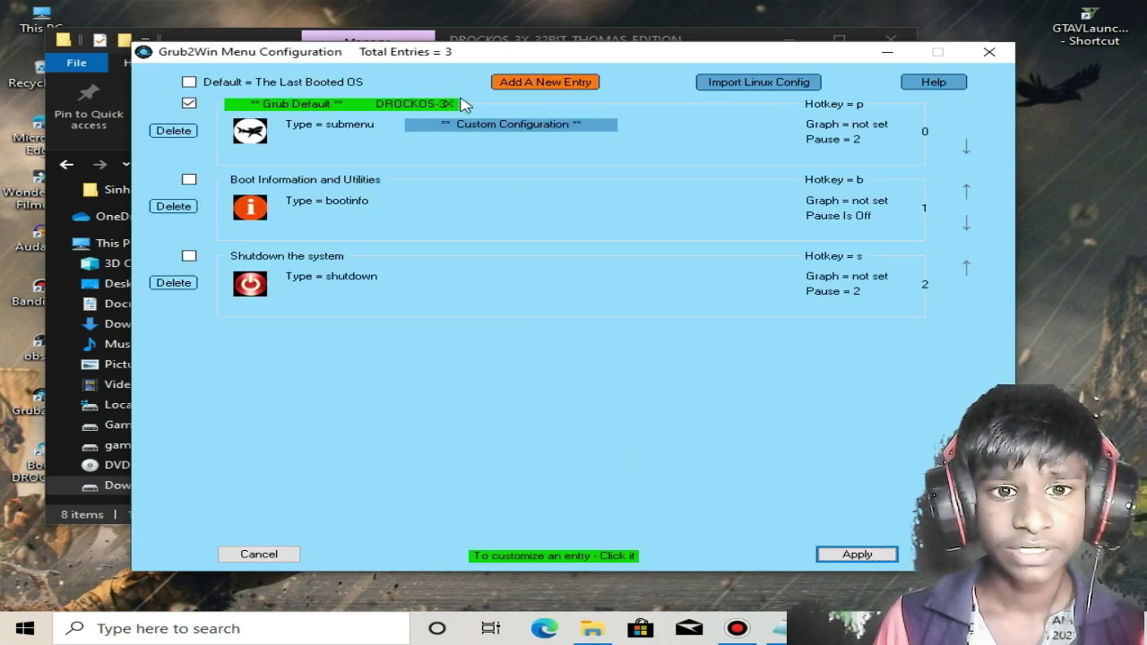
left_click(552, 89)
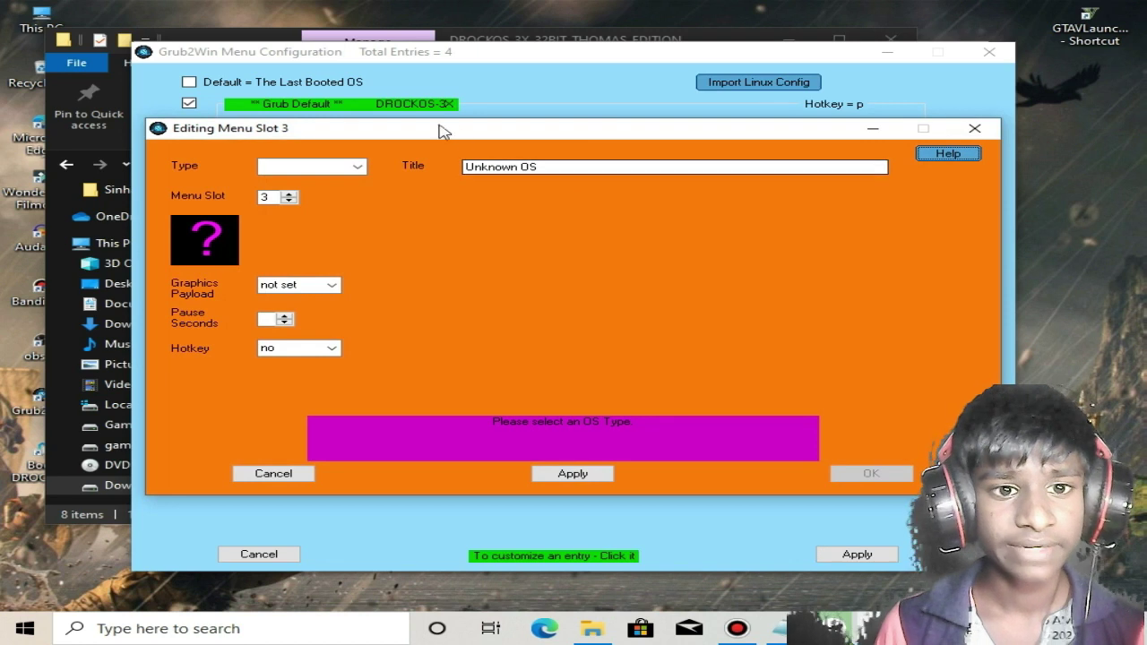
left_click_drag(473, 137, 510, 148)
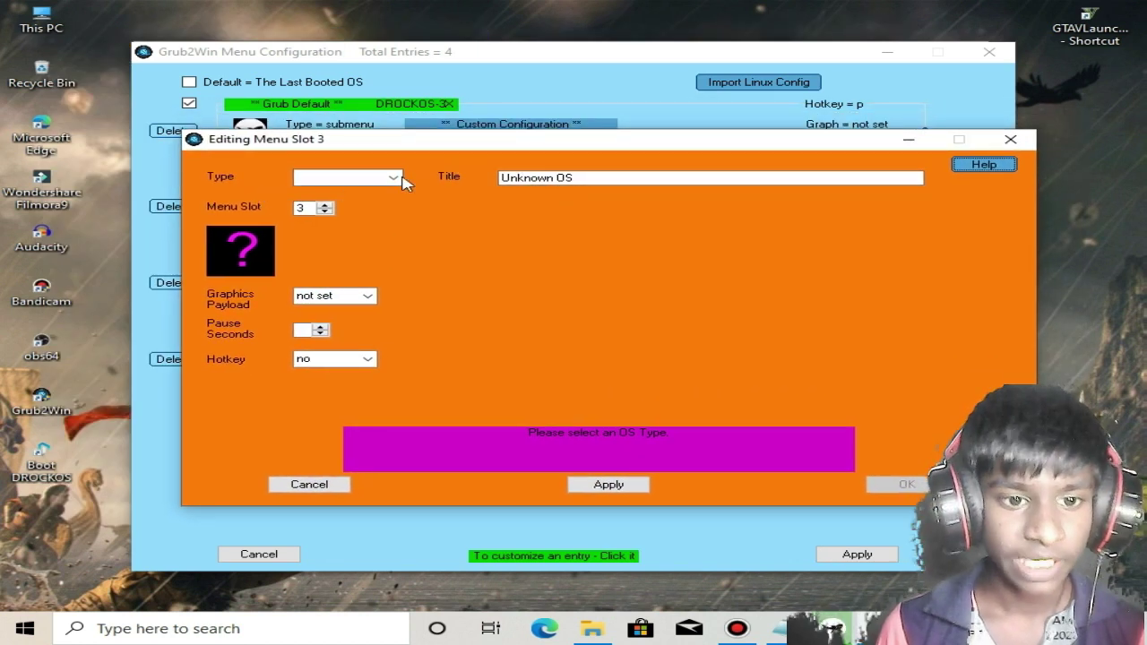
left_click(401, 179)
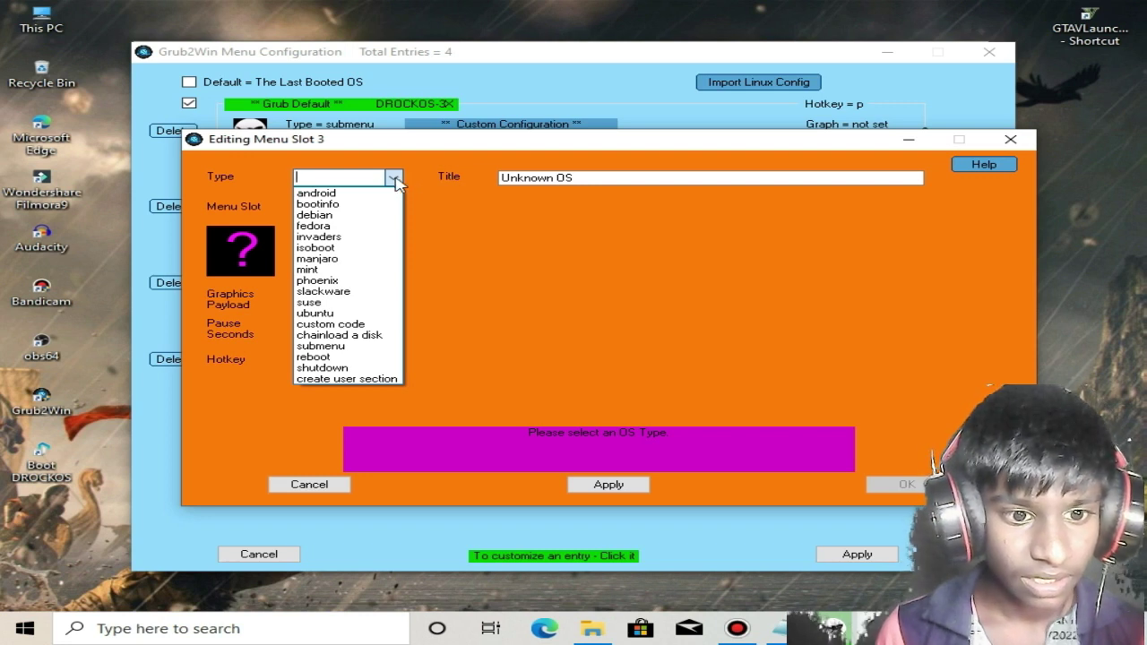
left_click(321, 349)
key("Tab")
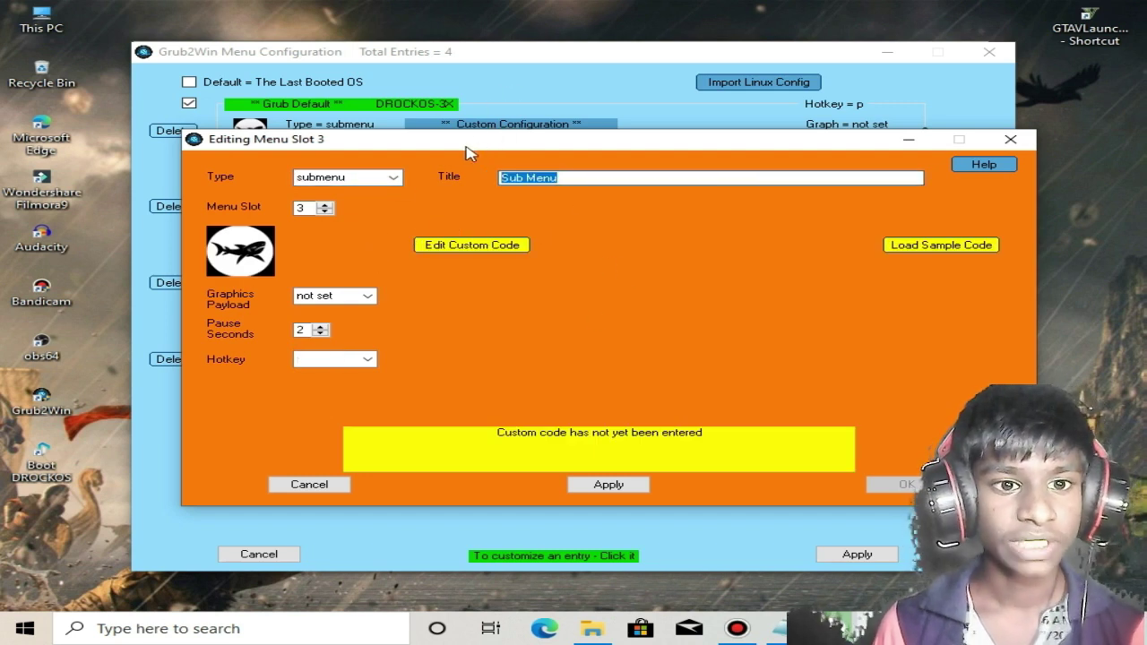
Check the disc image's name in the DROCKOS_3X_32BIT_THOMAS_EDITION folder and title the new boot entry "Drock os thomas edition"
left_click(591, 628)
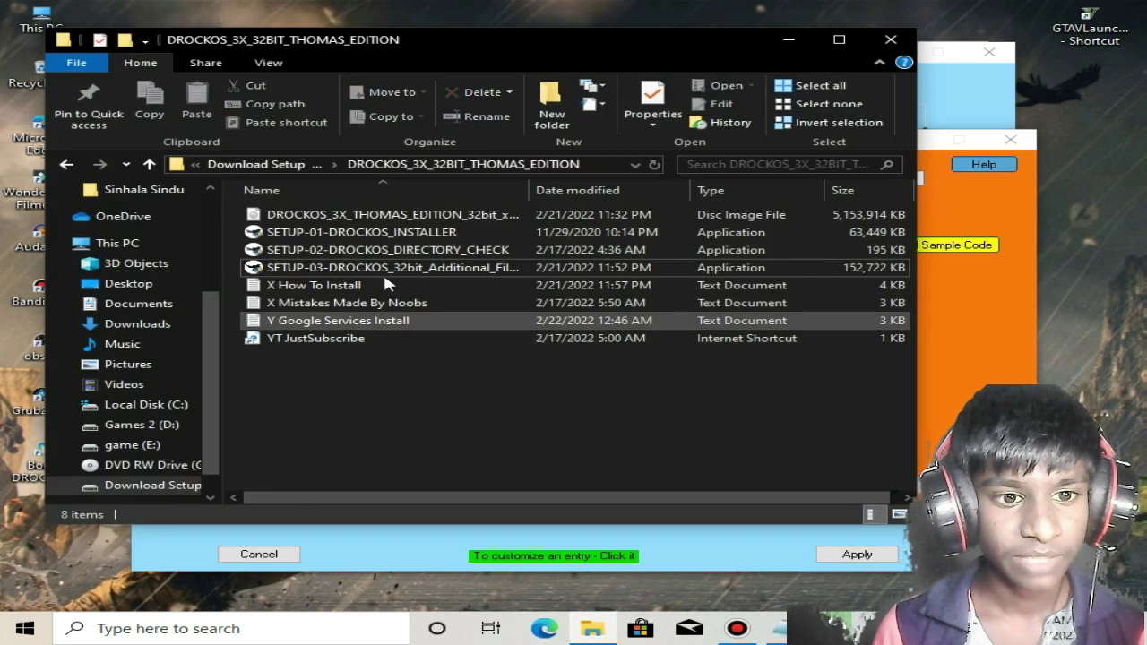
right_click(392, 218)
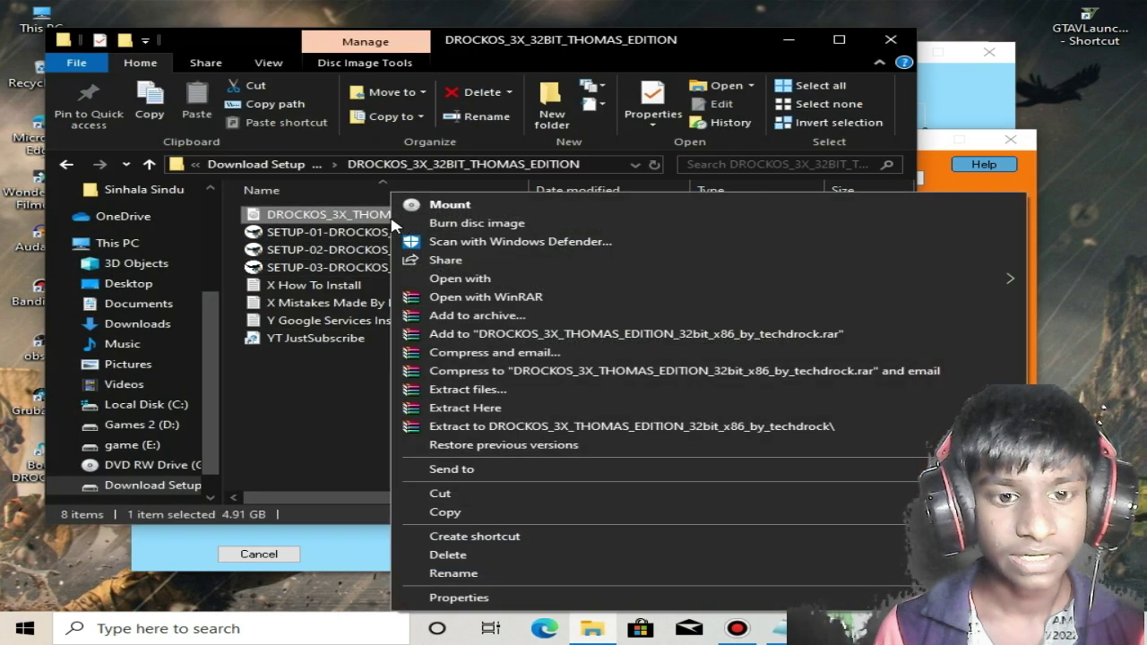
left_click(461, 574)
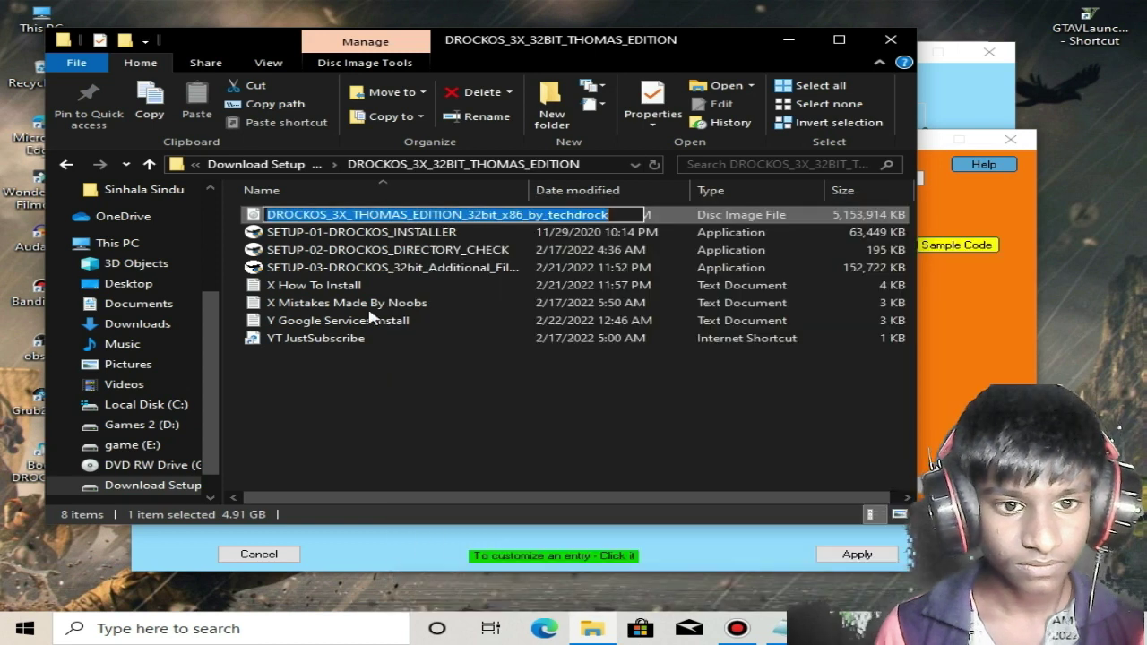
left_click(462, 215)
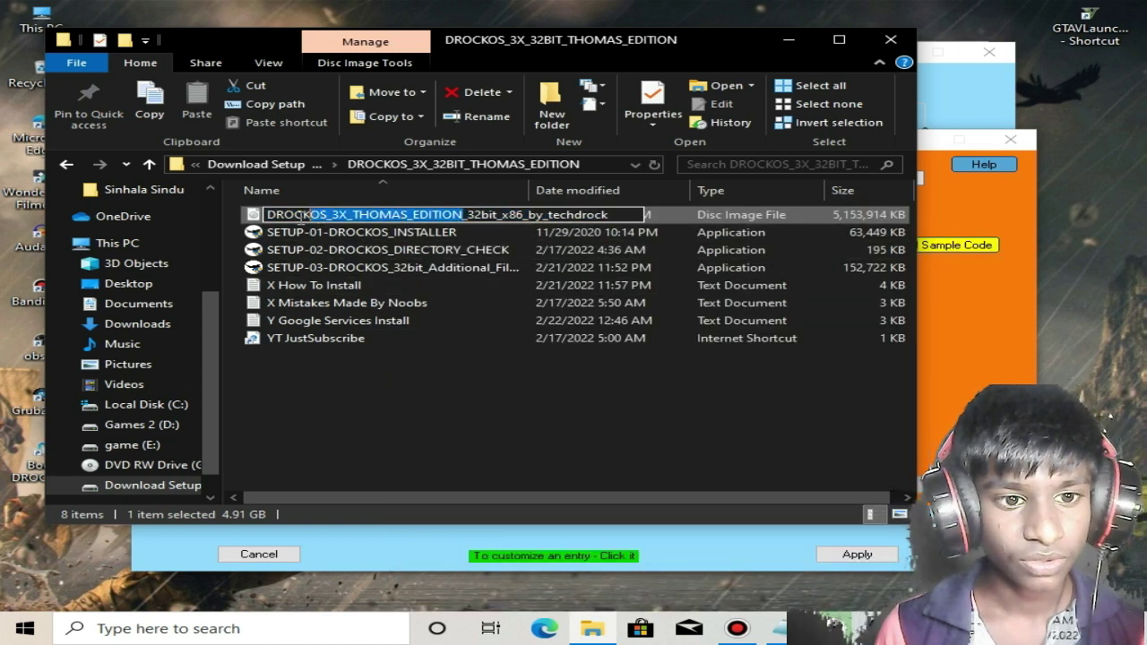
left_click(447, 396)
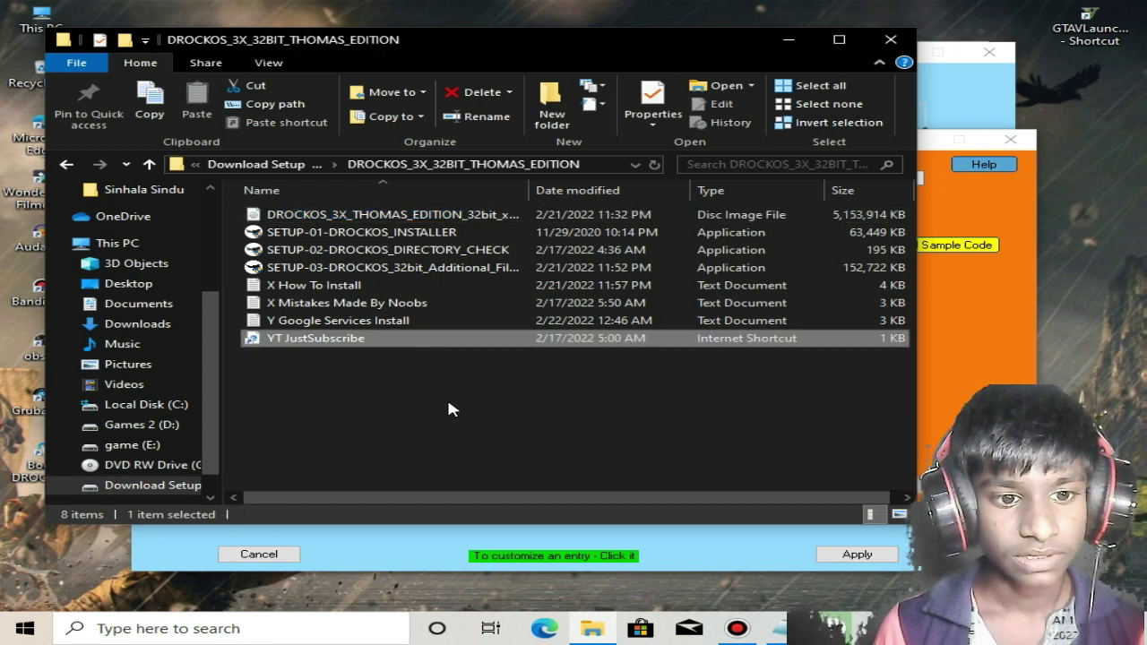
key("alt+Tab")
left_click(330, 35)
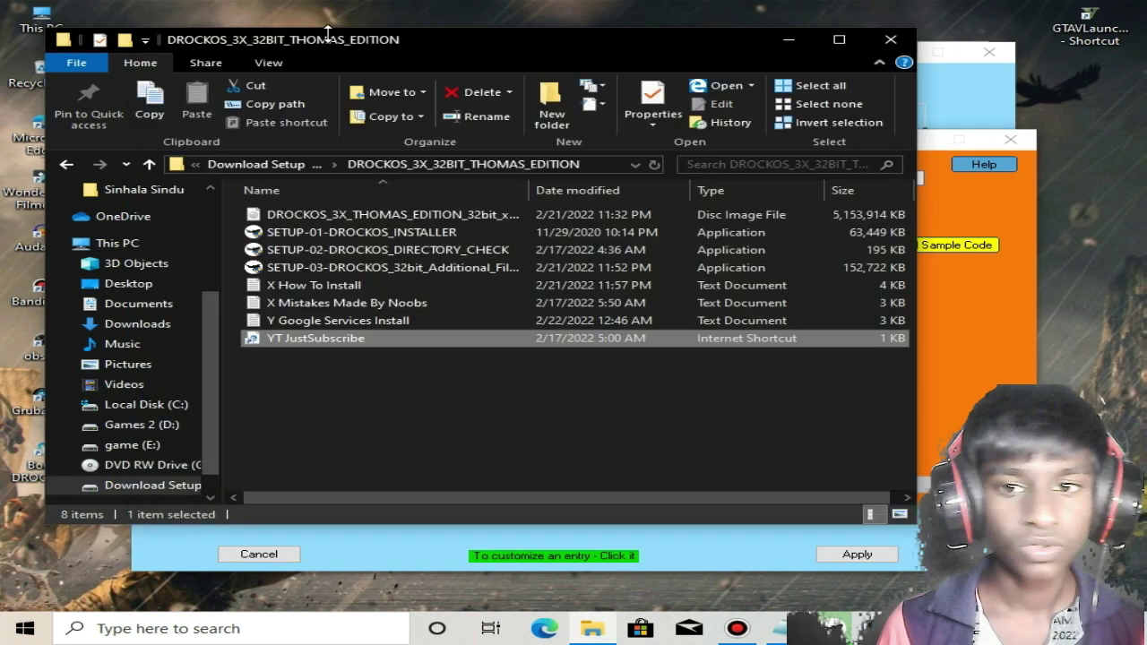
left_click_drag(327, 31, 313, 18)
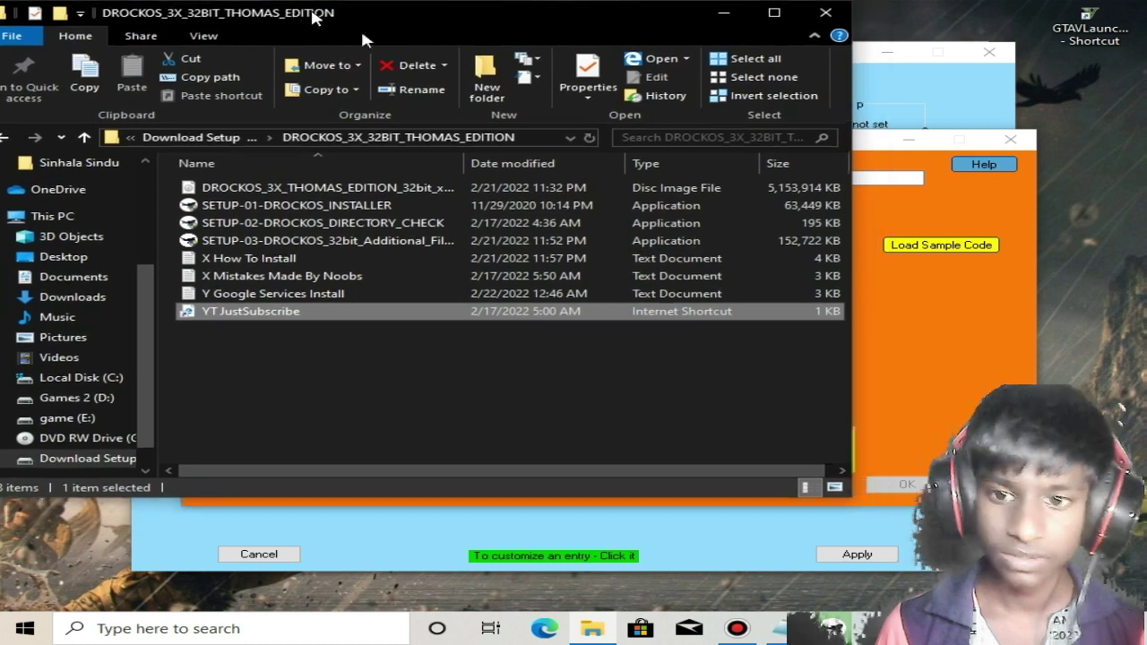
left_click(874, 336)
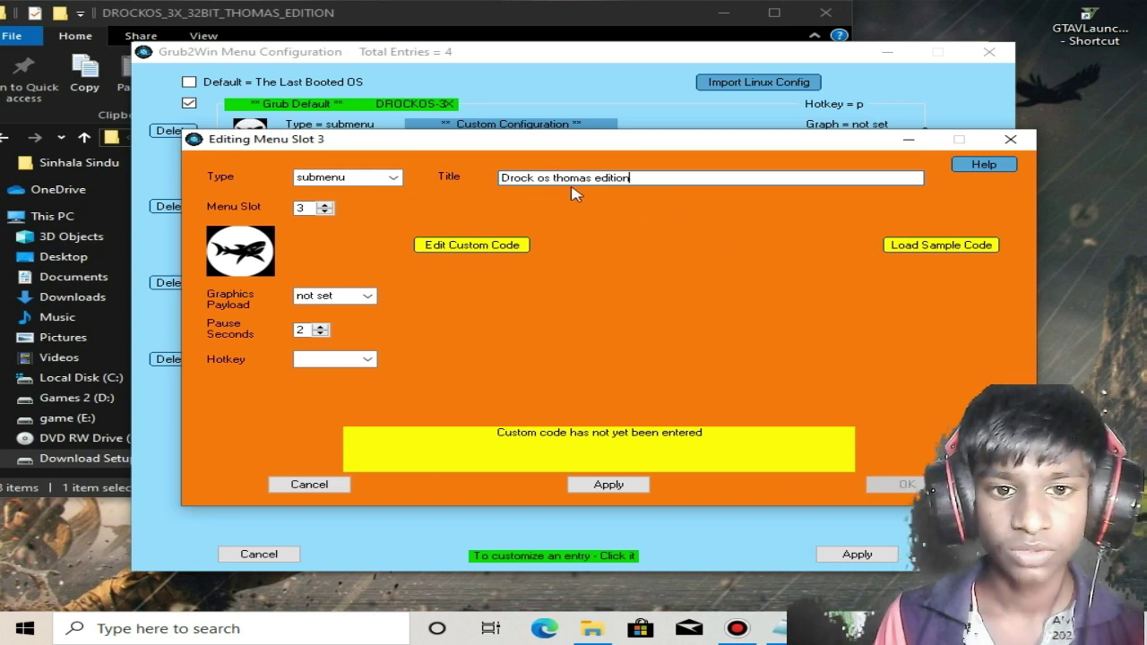
Load the sample code into the Drock os thomas edition entry, review it and accept the entry
left_click(968, 251)
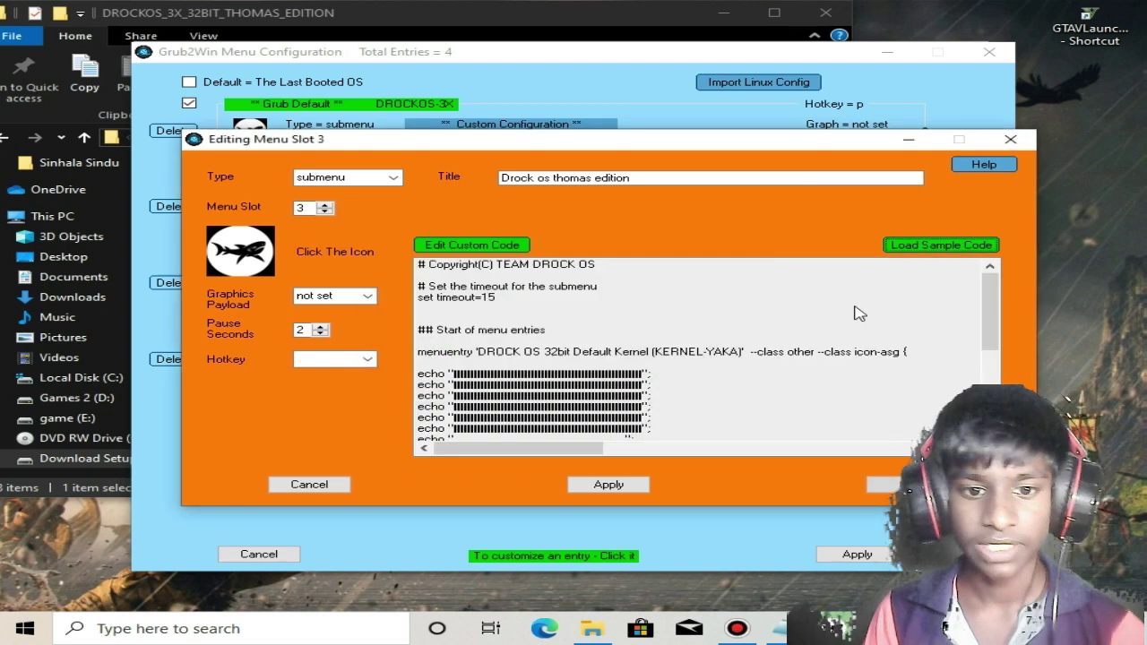
scroll(884, 370, "down", 5)
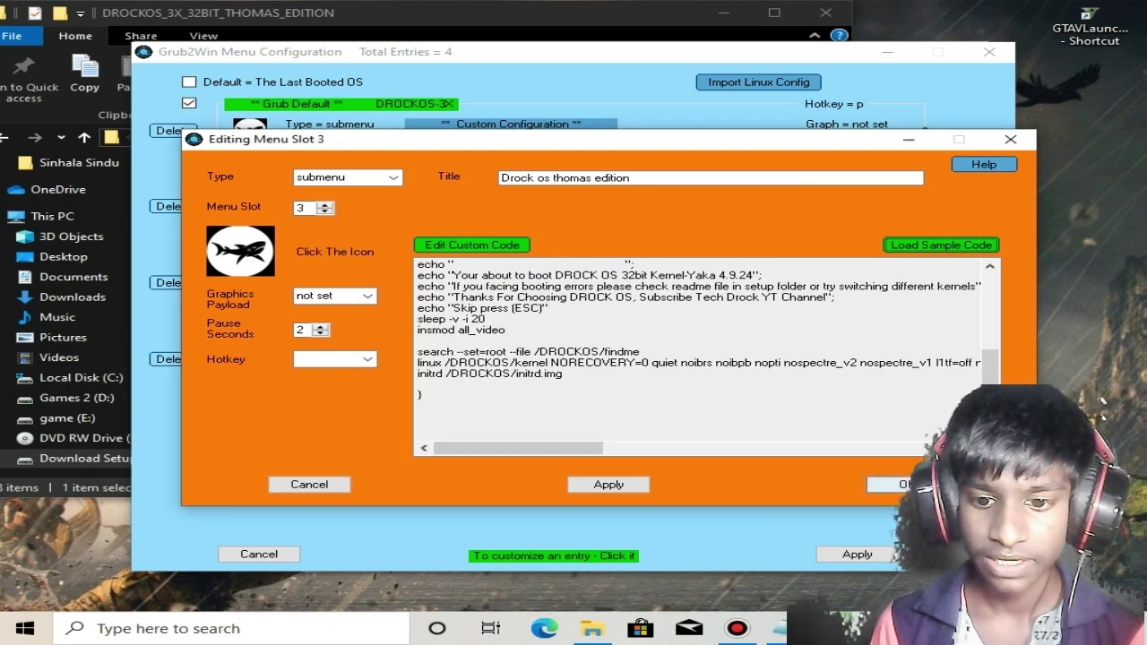
left_click(901, 484)
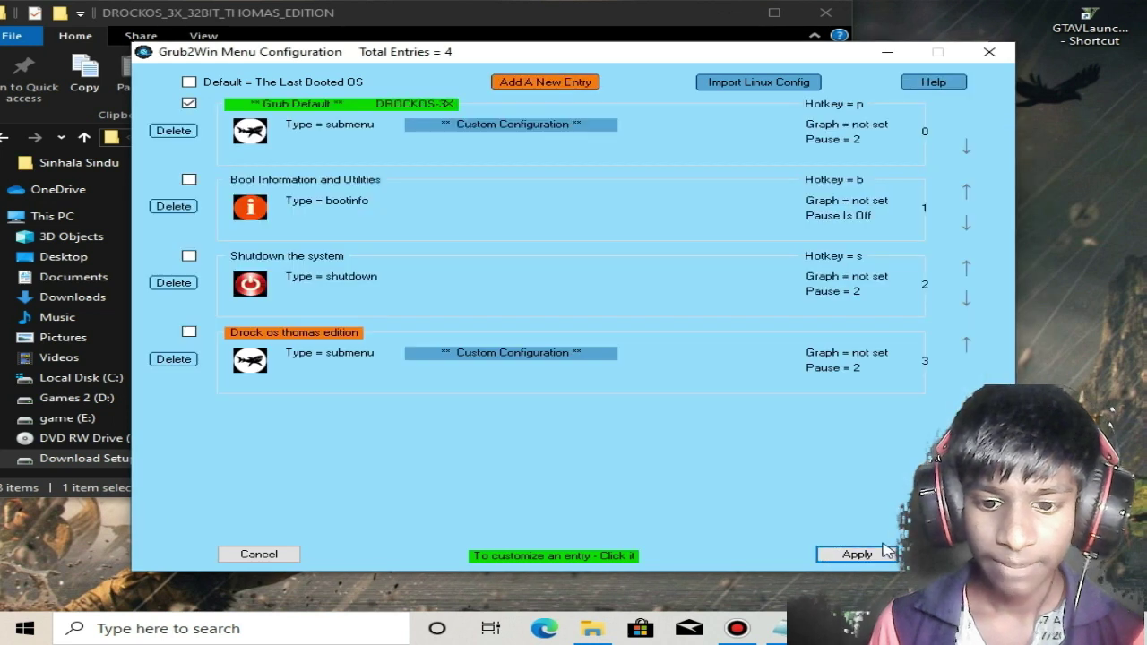
Apply and save the boot menu configuration with substituted sample code, and finish the DROCK OS Additional Files setup
left_click(855, 555)
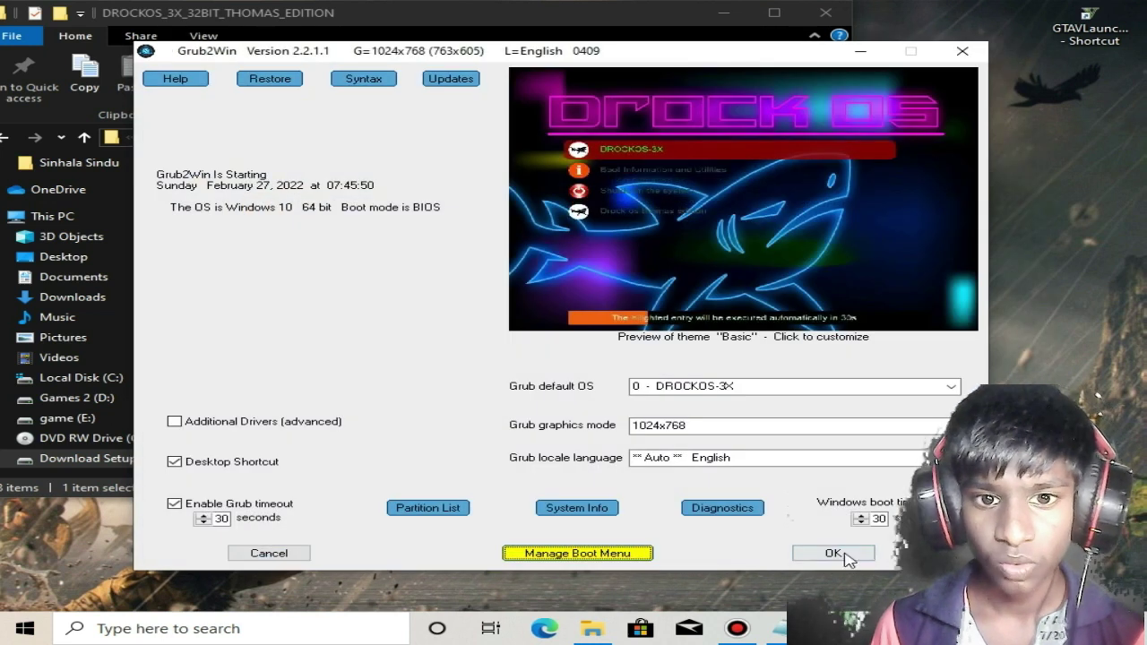
left_click(845, 553)
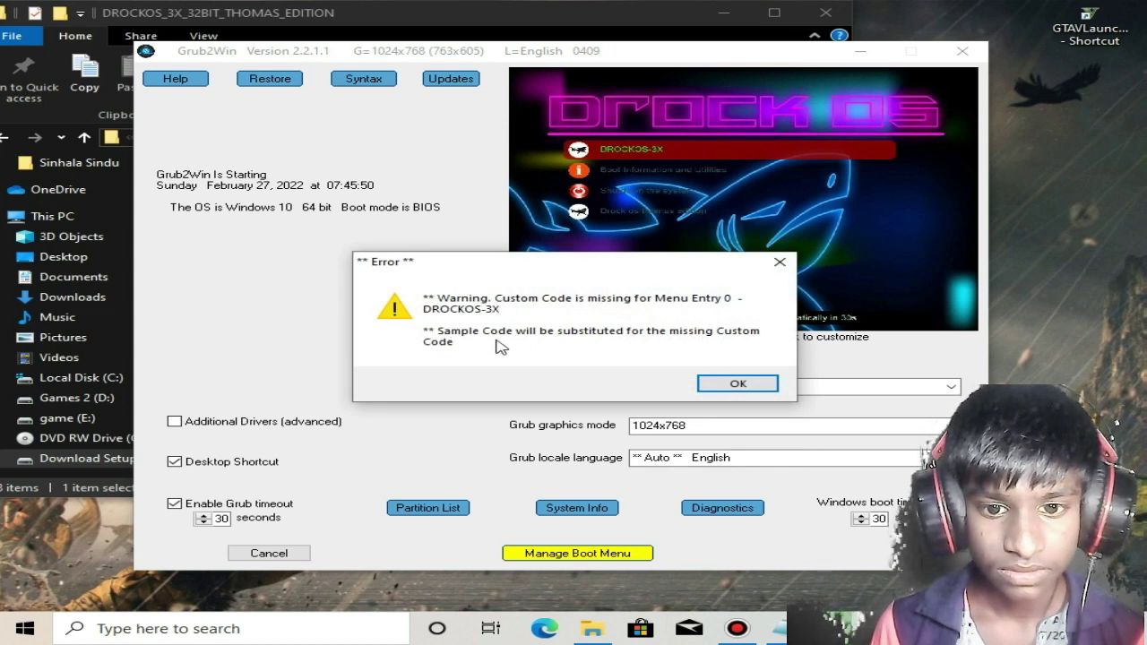
left_click(758, 386)
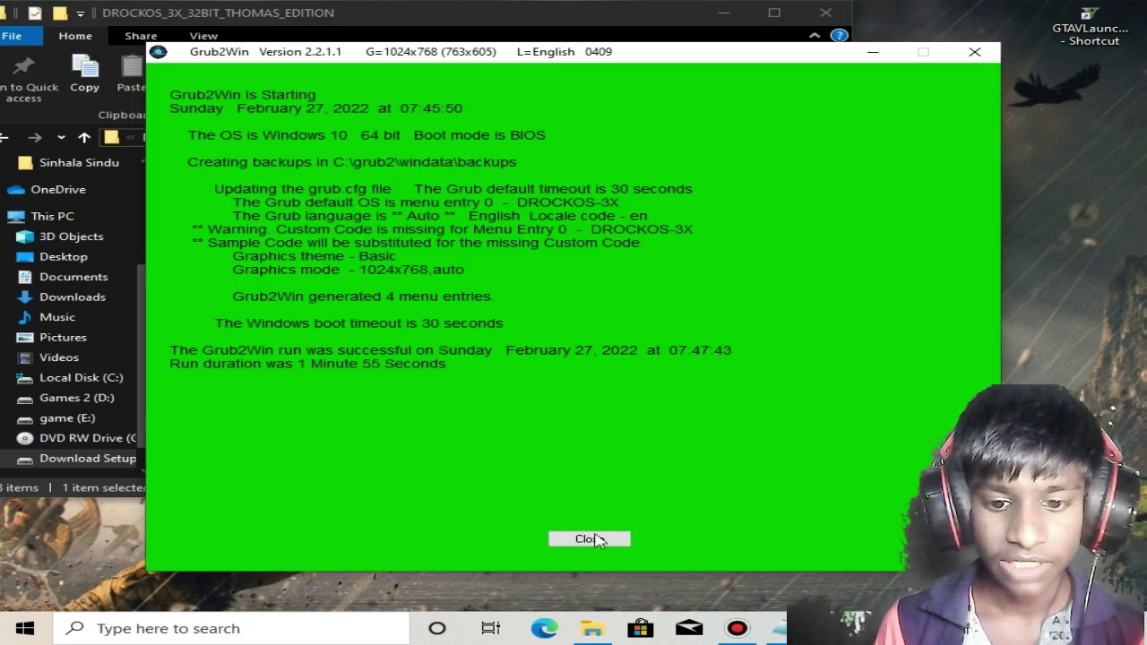
left_click(592, 539)
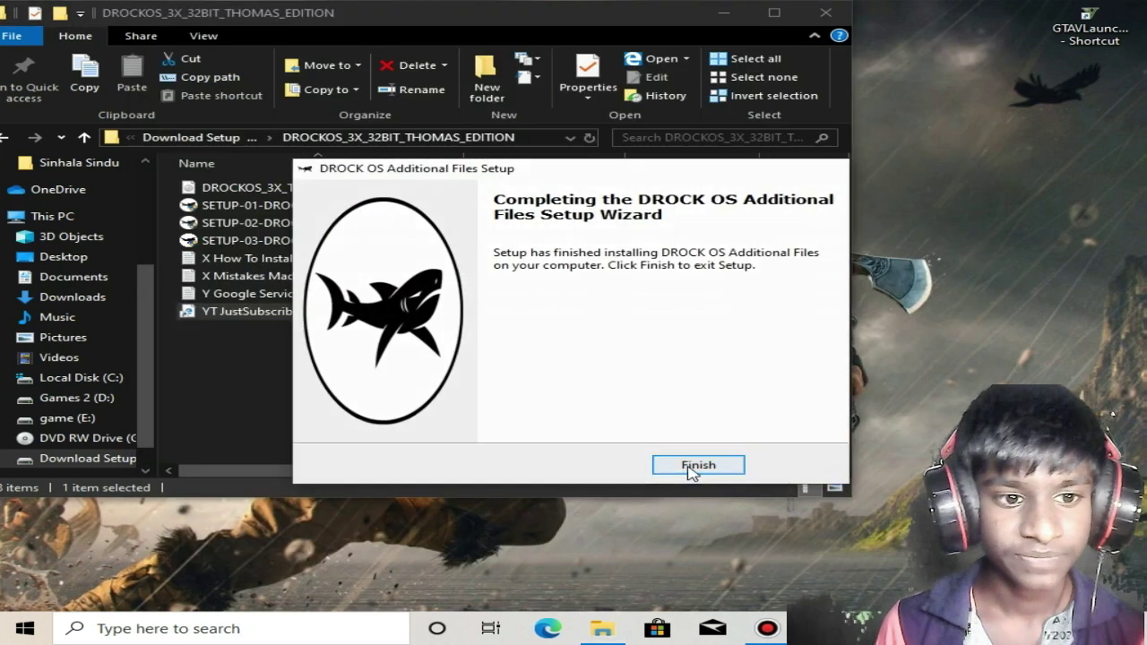
left_click(697, 464)
Close the DROCKOS_3X_32BIT_THOMAS_EDITION folder window and refresh the desktop several times
left_click_drag(327, 32, 479, 117)
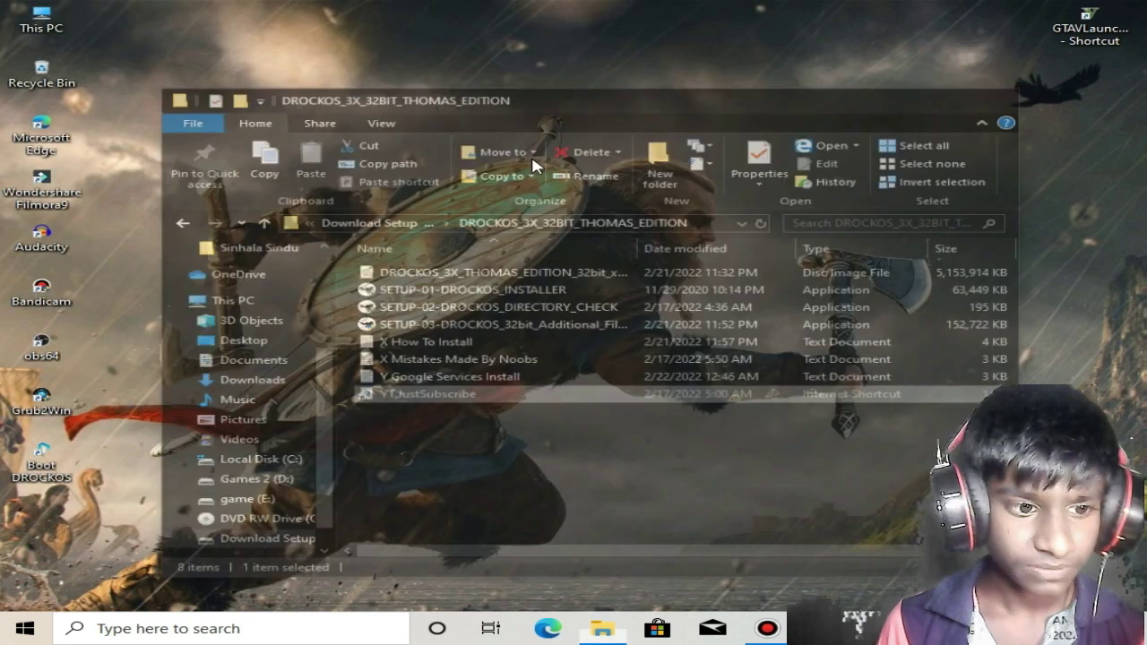
right_click(402, 140)
left_click(453, 185)
right_click(399, 157)
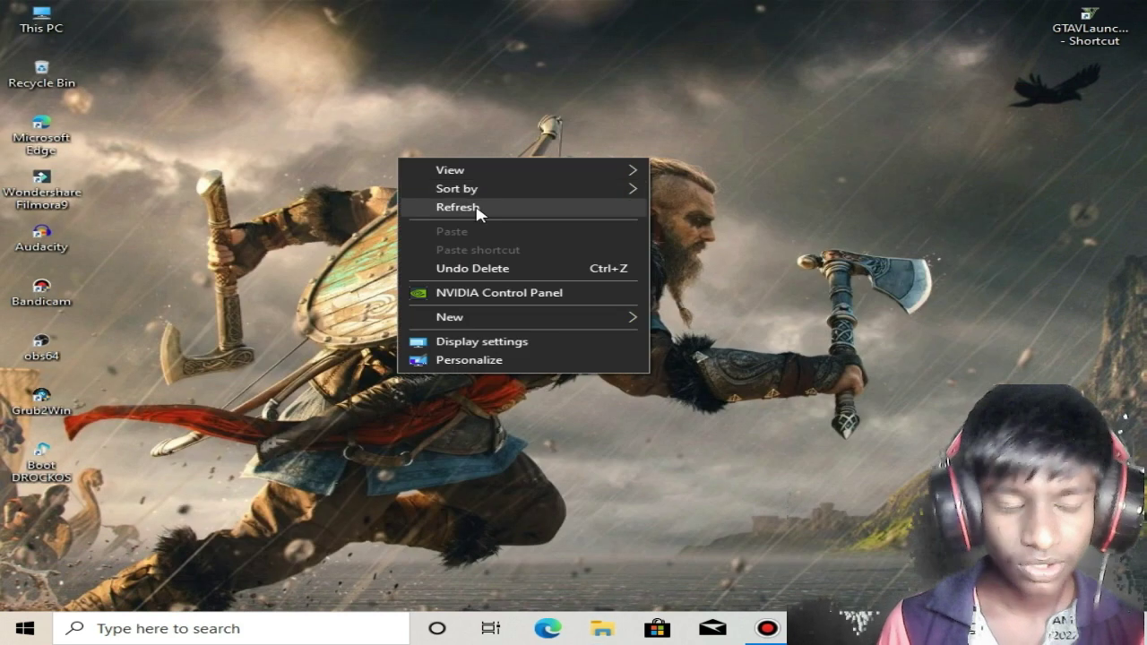
left_click(476, 204)
right_click(313, 140)
left_click(389, 186)
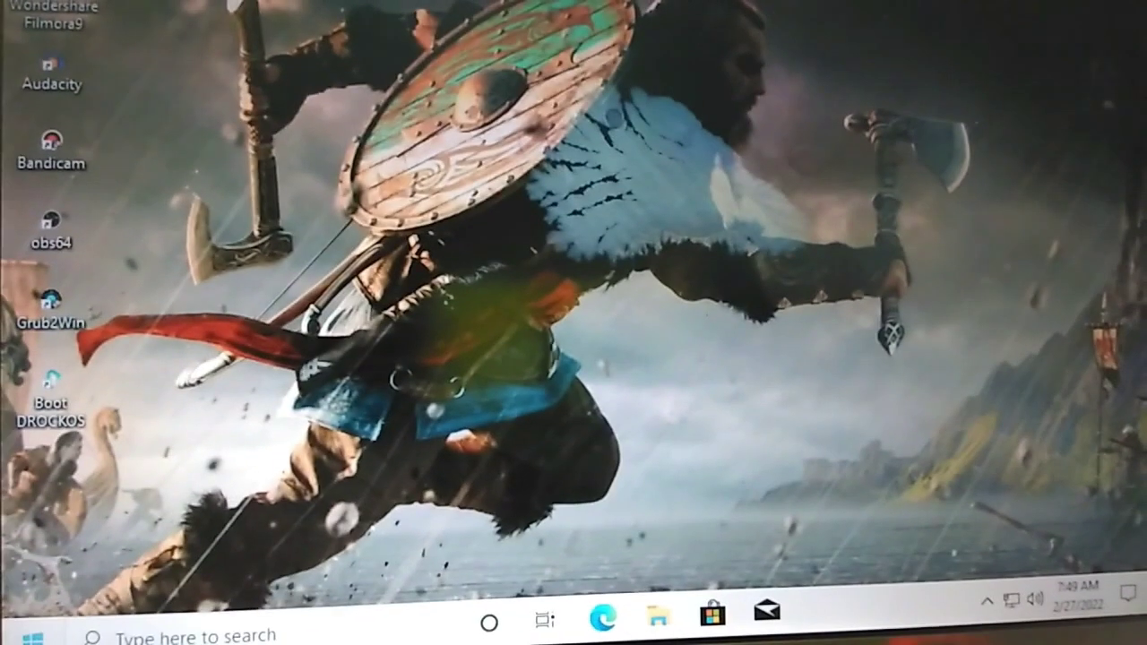
Restart the computer from Windows
right_click(32, 638)
mouse_move(134, 583)
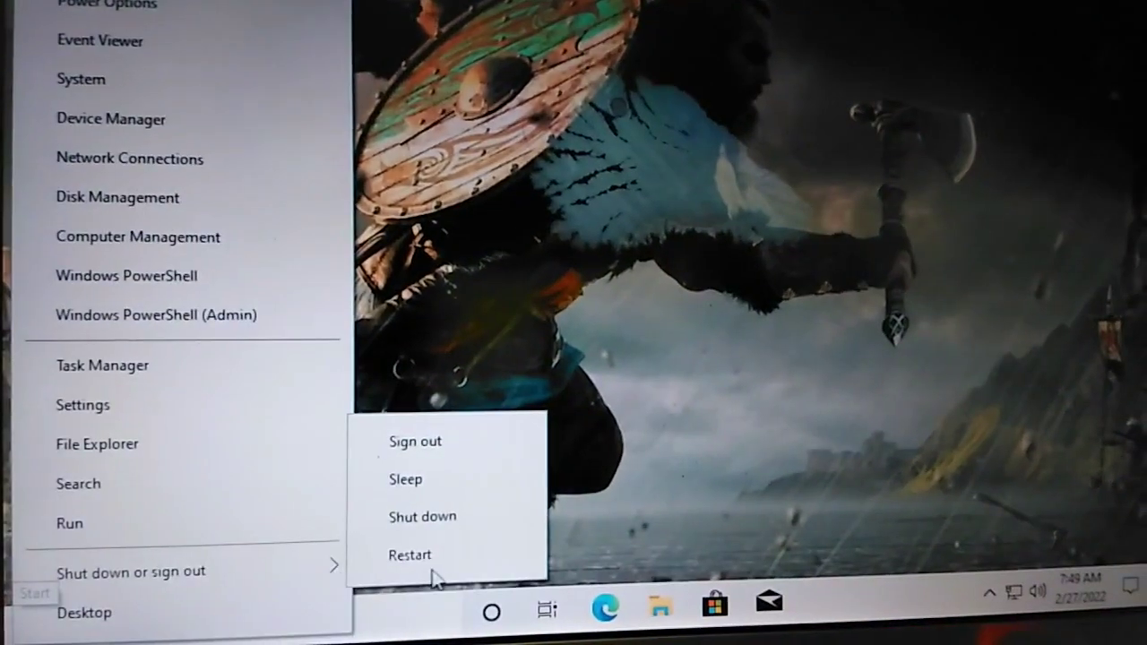
left_click(433, 567)
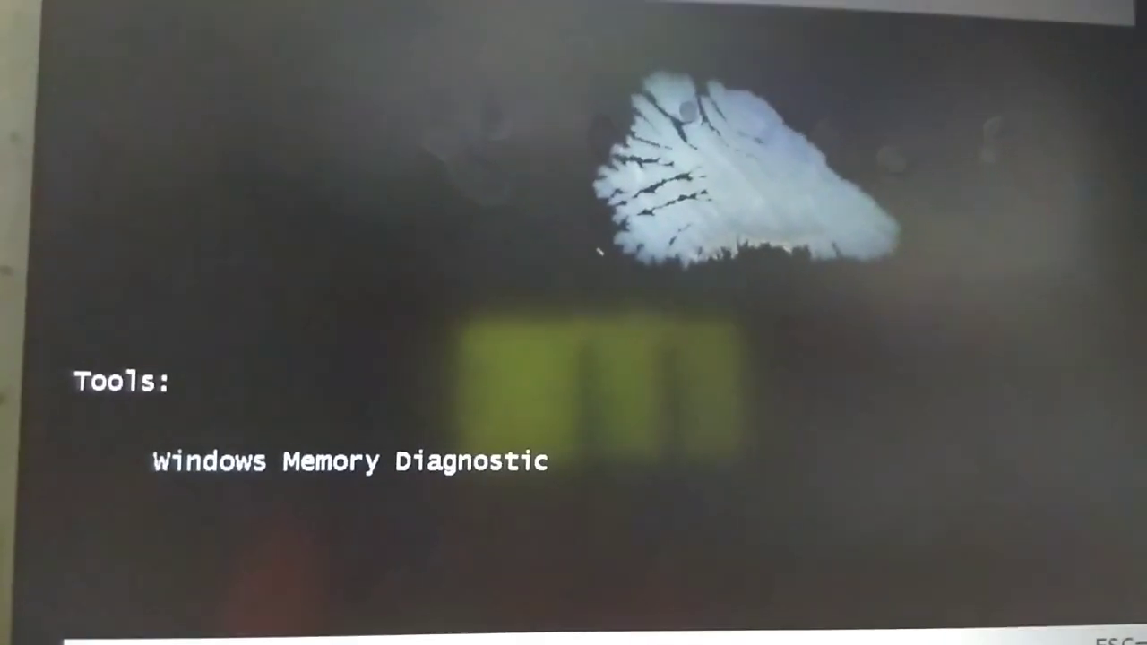
Boot into Grub 2 For Windows from the Windows boot manager
key("Up")
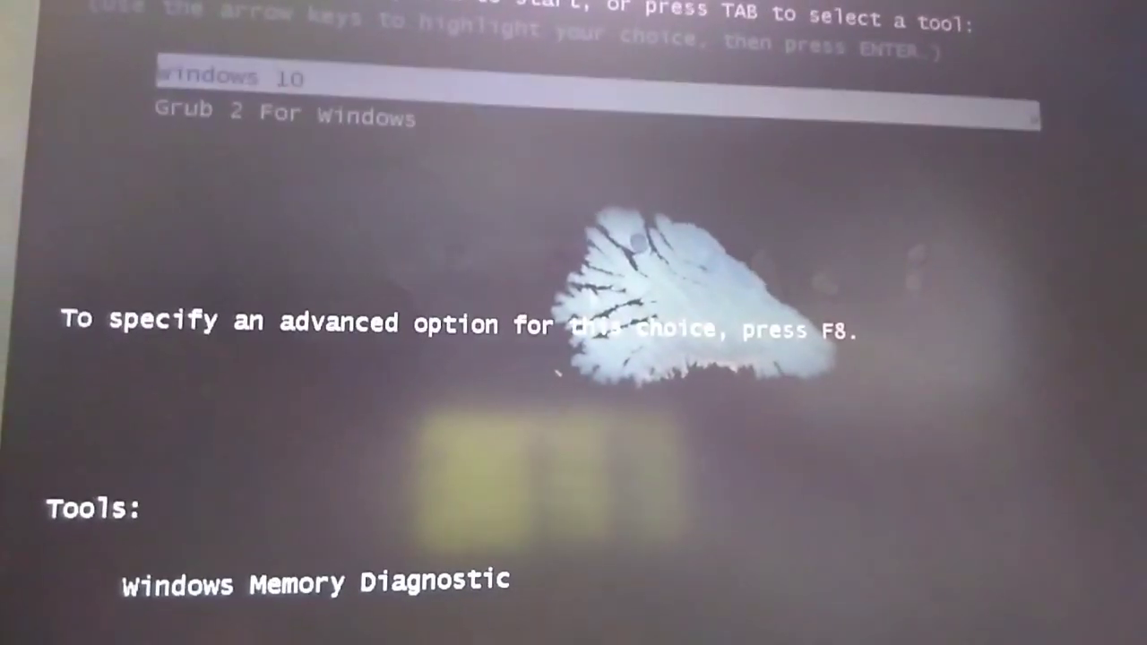
key("Down")
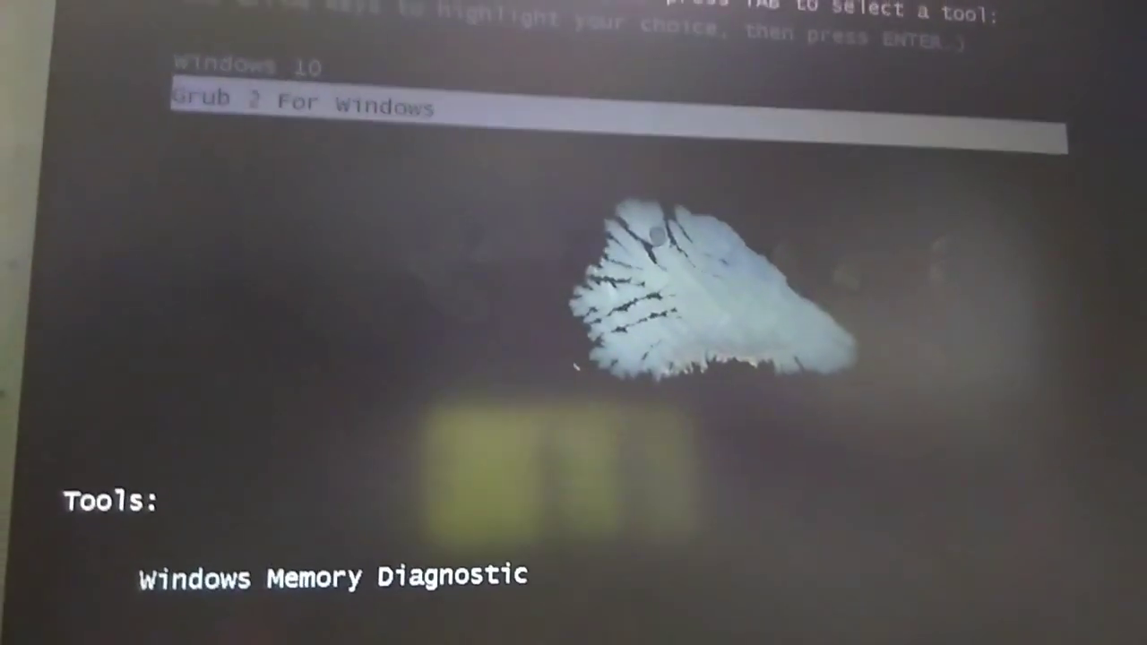
key("Return")
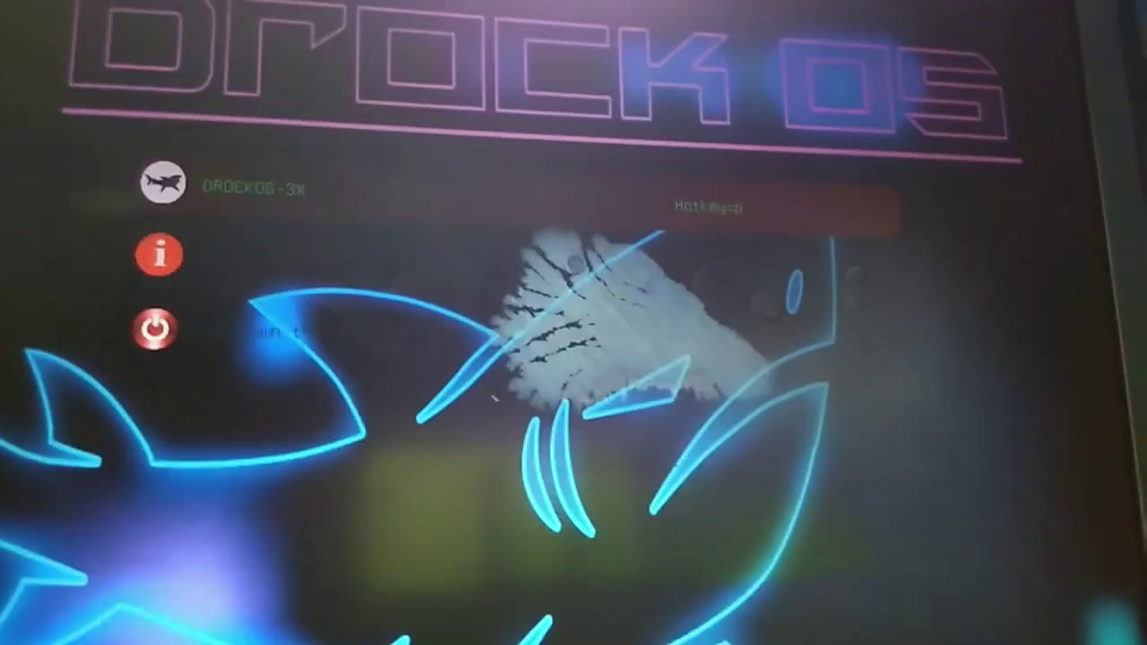
Start DROCKOS-3X from the DROCK OS boot menu and skip the countdown before the kernel loads
key("Down")
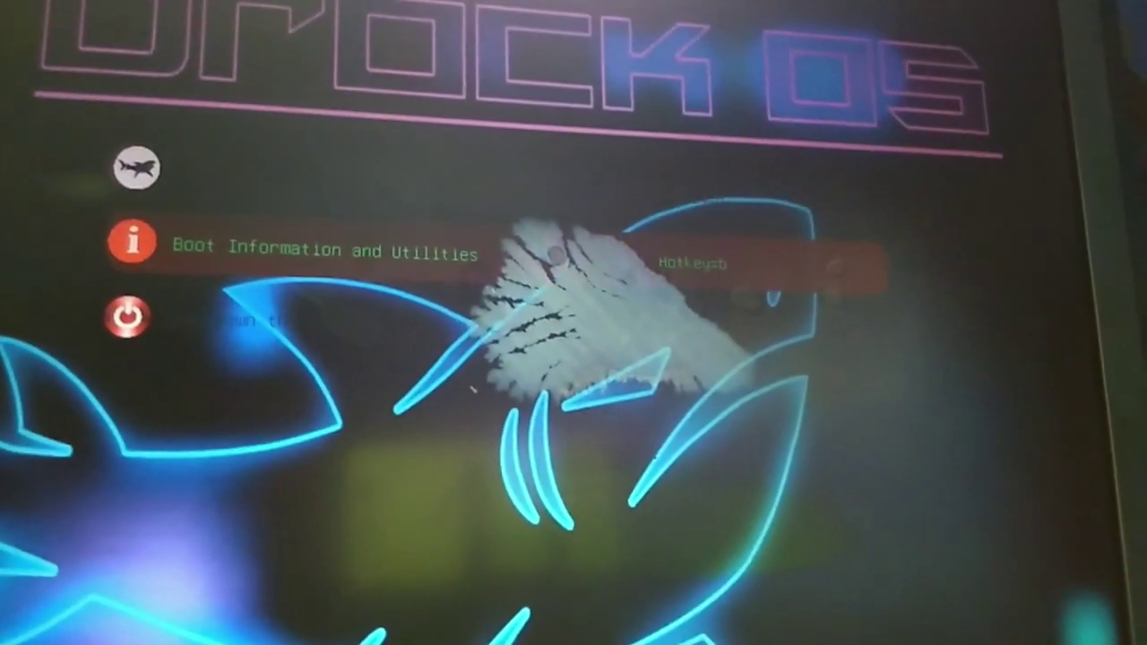
key("Up")
key("Return")
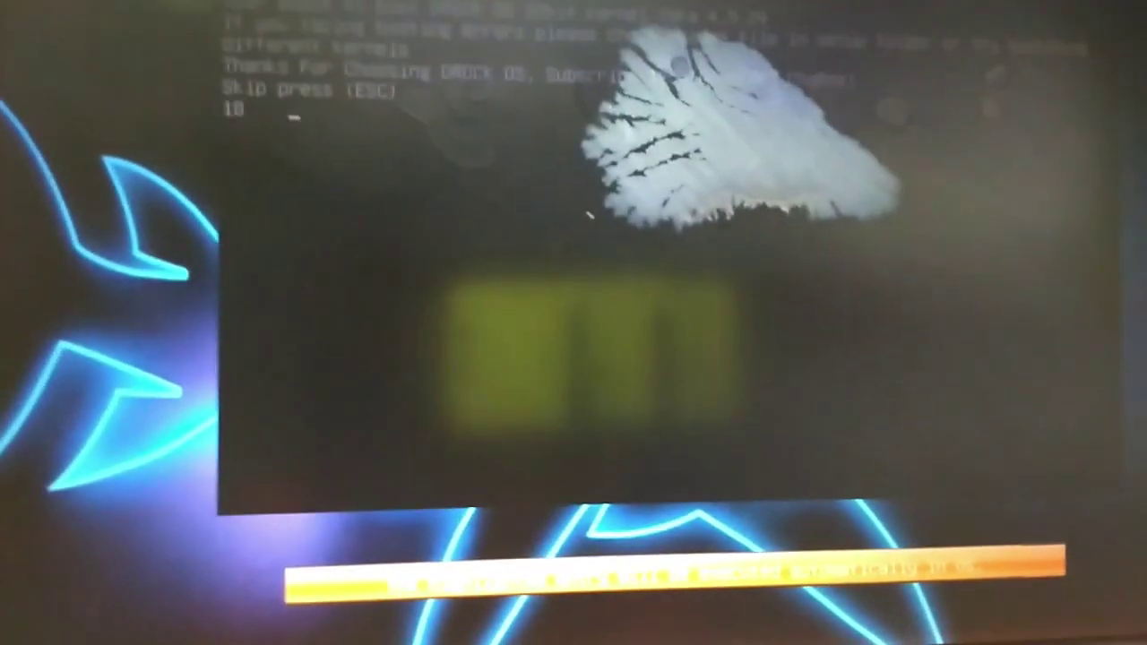
key("Escape")
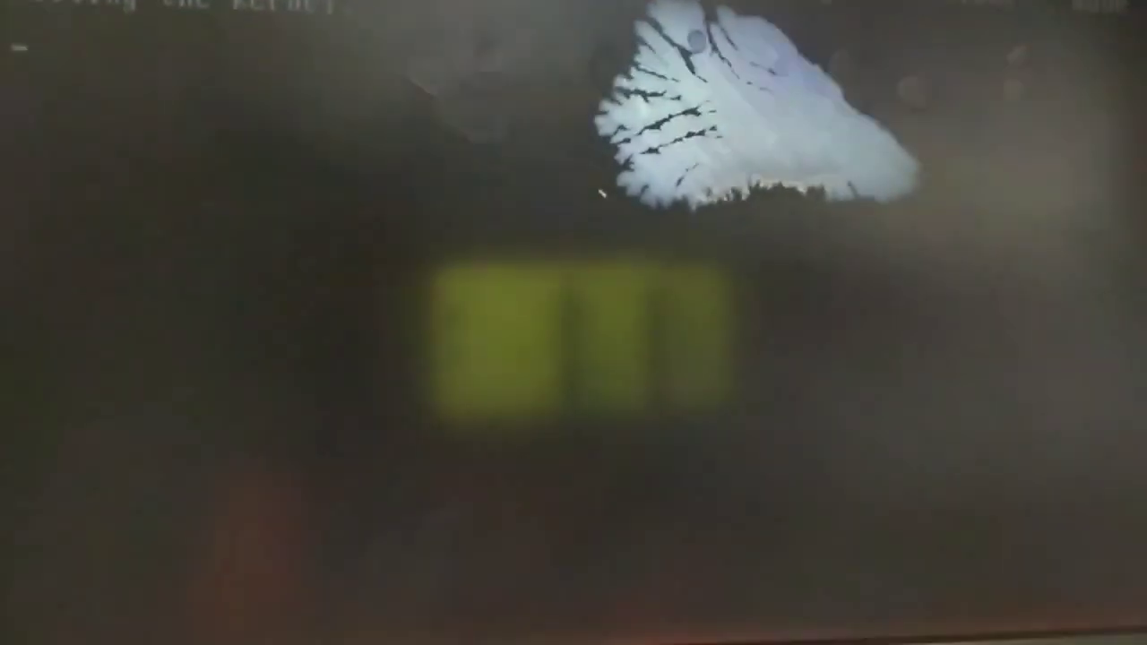